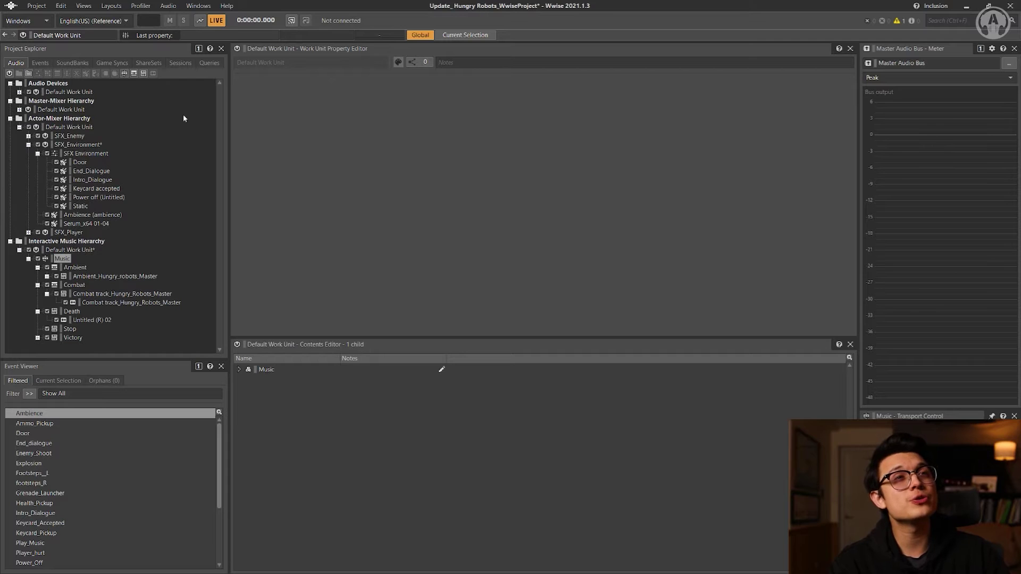
Switch to the Interactive Music layout and display the project's game syncs
{"action": "left_click", "coordinate": [112, 6]}
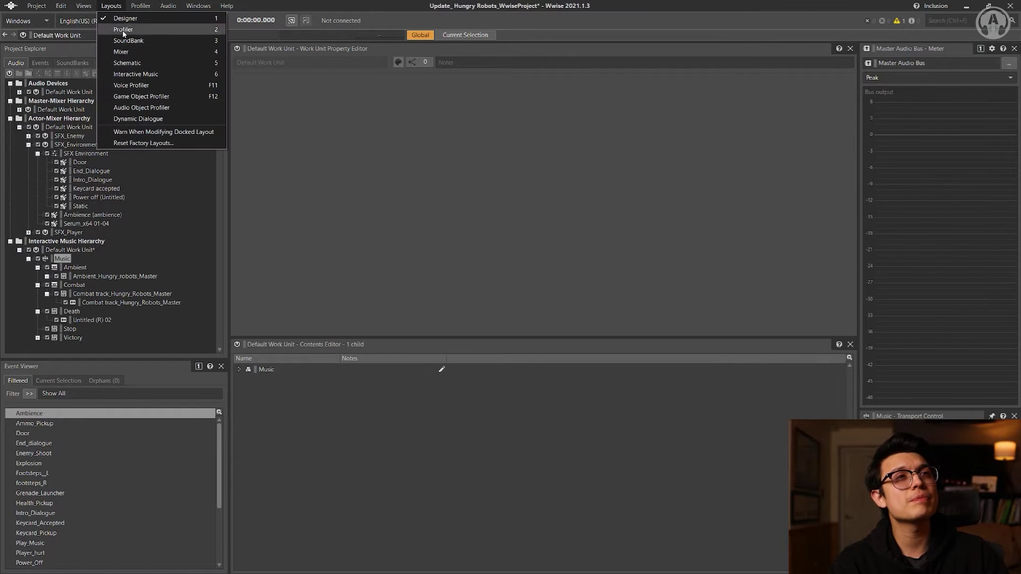
{"action": "left_click", "coordinate": [134, 74]}
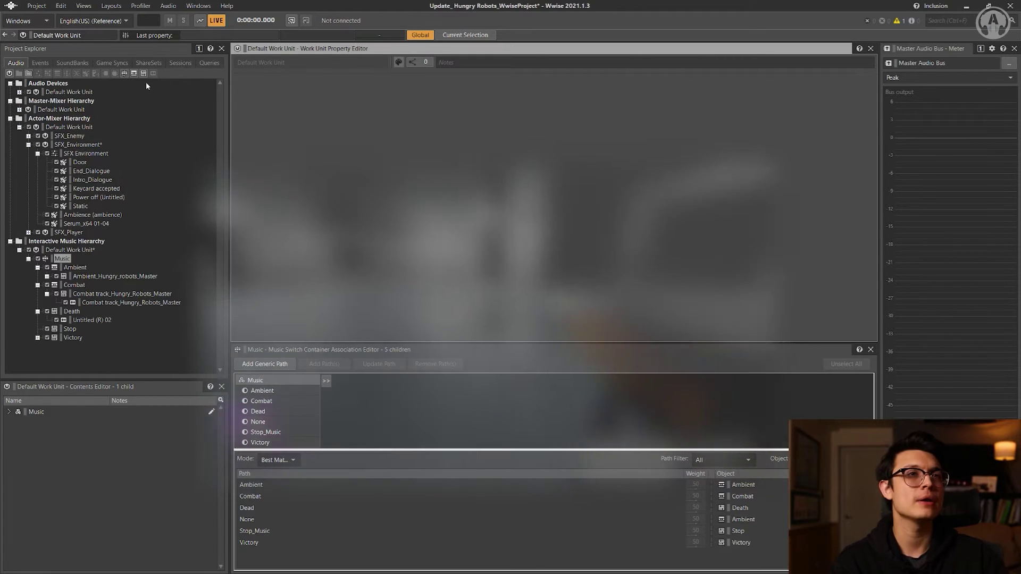
{"action": "left_click", "coordinate": [126, 66]}
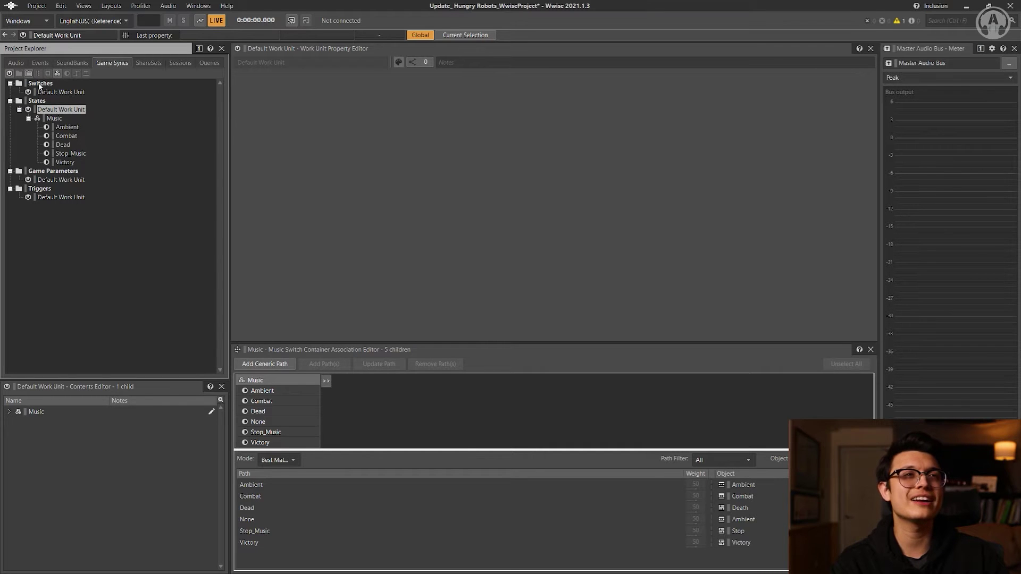
Add a new state group to the default work unit under States, then delete it
{"action": "right_click", "coordinate": [61, 112]}
{"action": "mouse_move", "coordinate": [121, 120]}
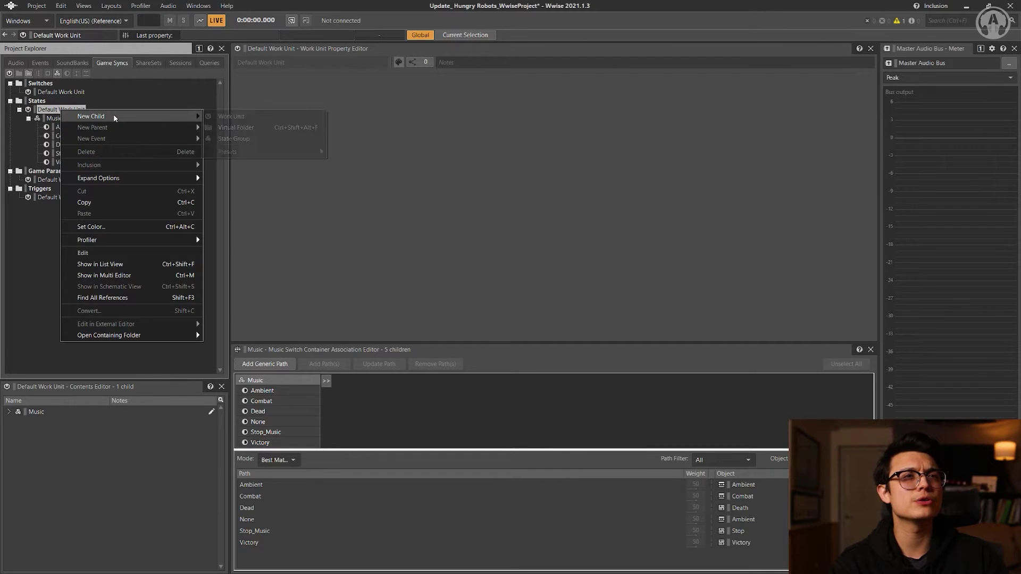
{"action": "left_click", "coordinate": [242, 139]}
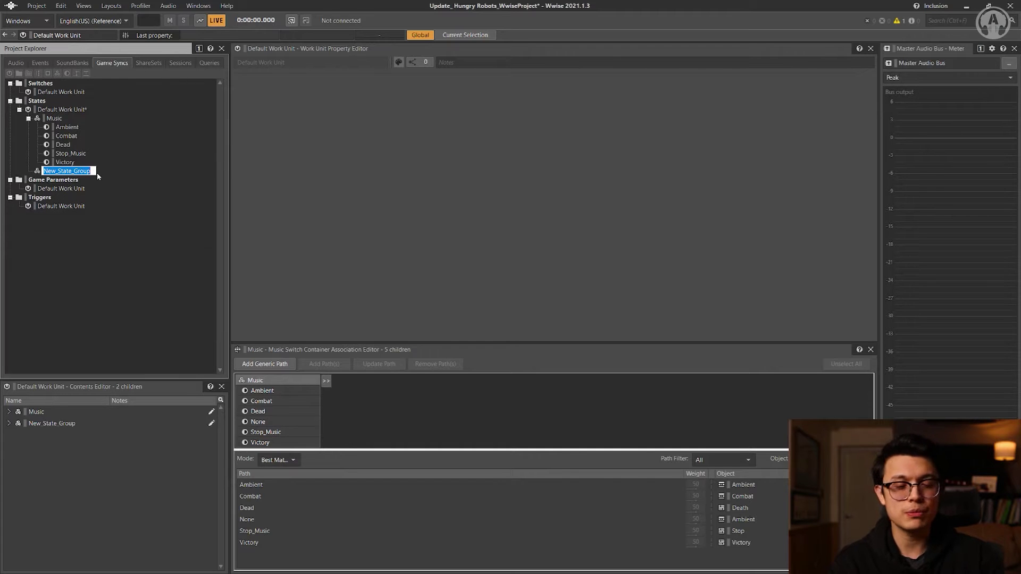
{"action": "key", "text": "Return"}
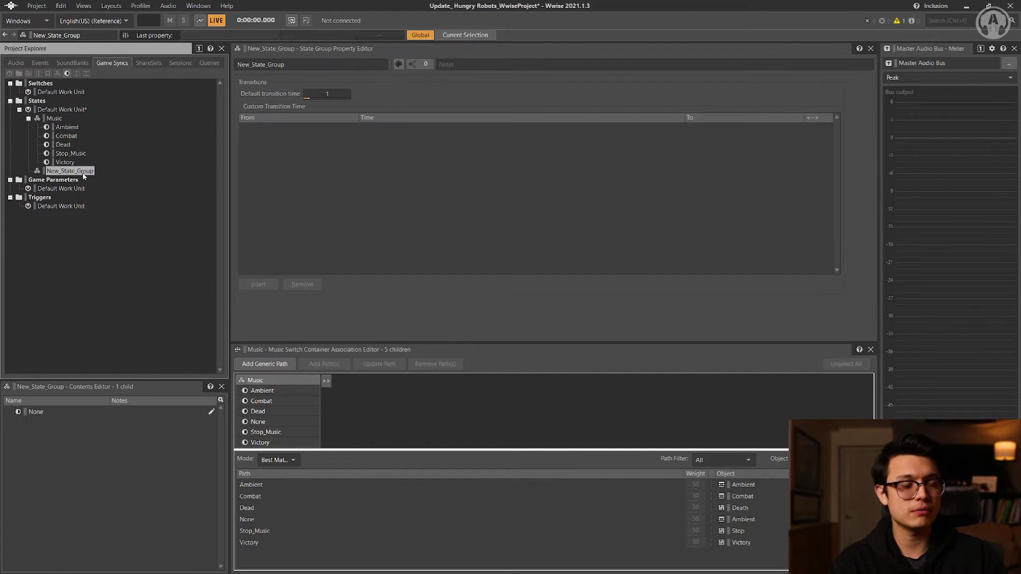
{"action": "key", "text": "Delete"}
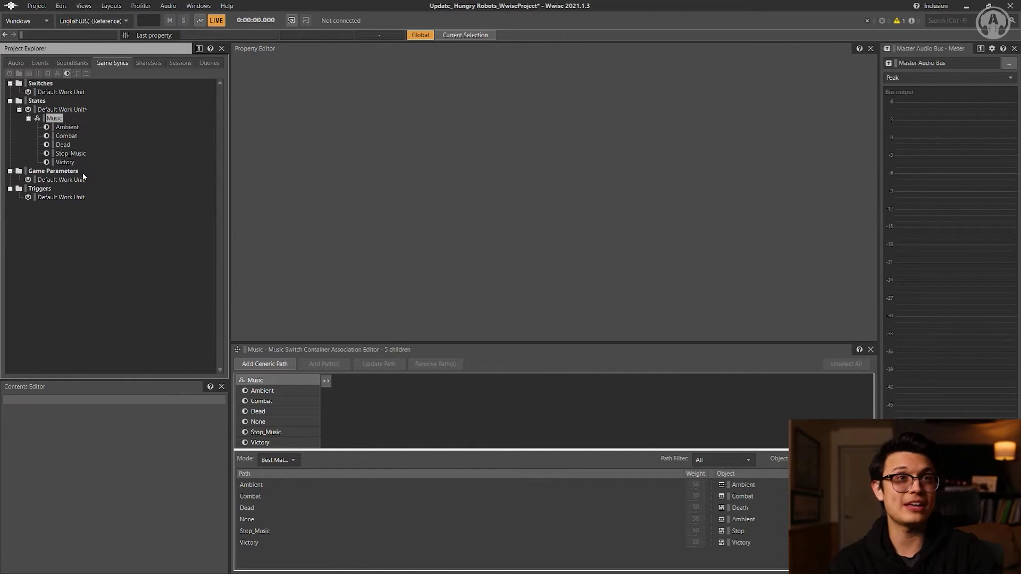
Examine the Music state group's properties and its options for new children, including its Victory state
{"action": "left_click", "coordinate": [53, 119]}
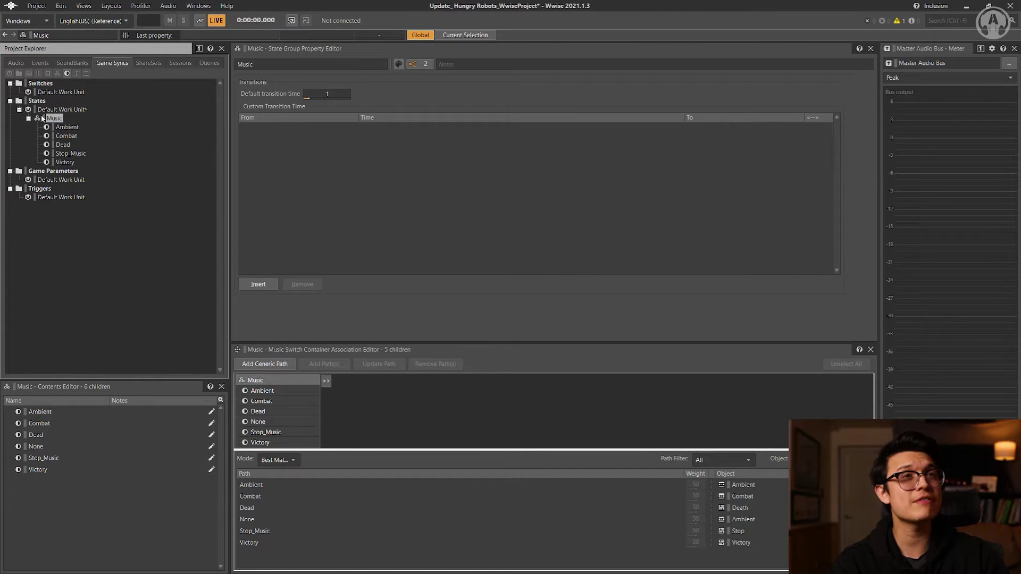
{"action": "right_click", "coordinate": [53, 120]}
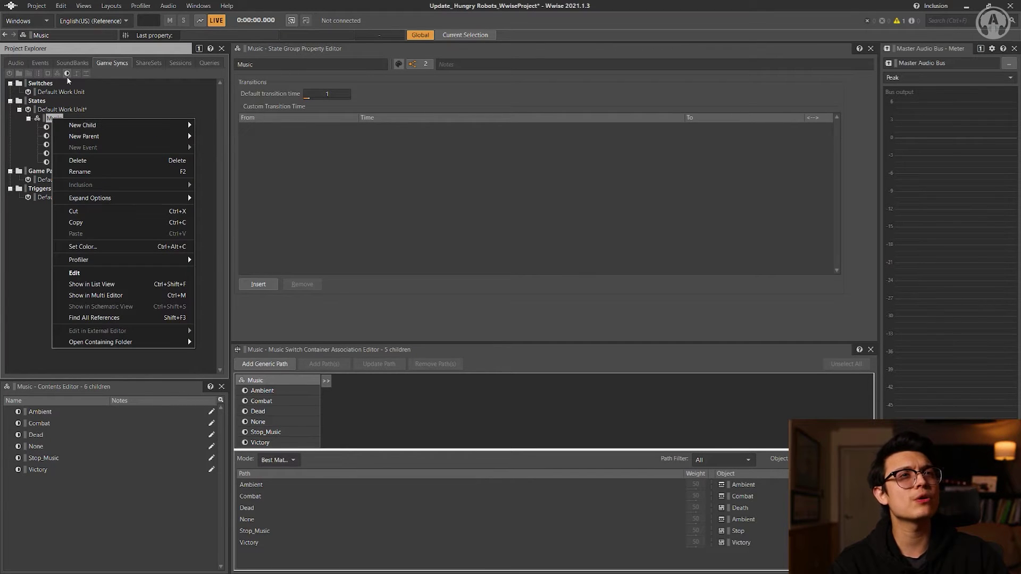
{"action": "mouse_move", "coordinate": [95, 129]}
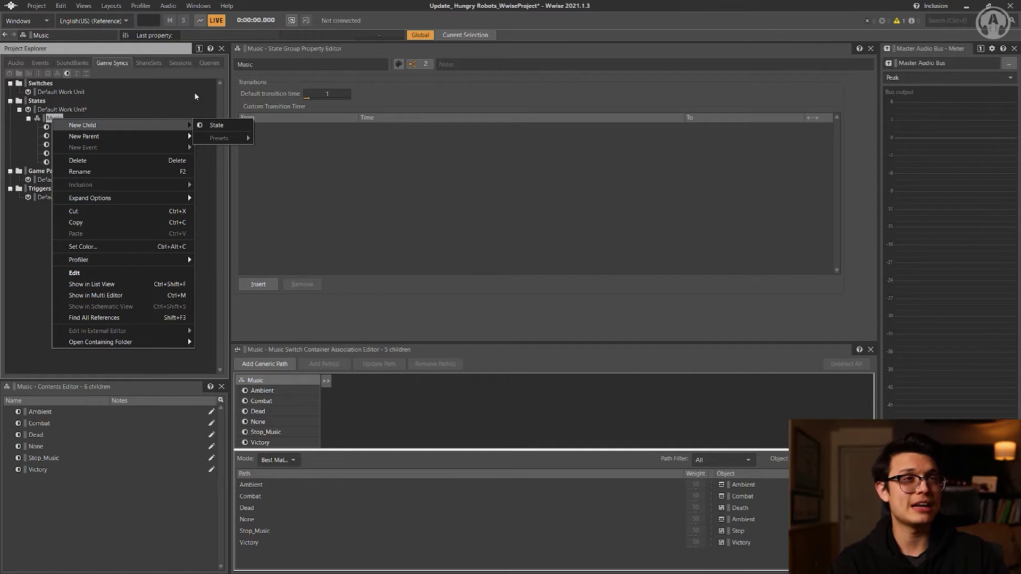
{"action": "key", "text": "Escape"}
{"action": "left_click", "coordinate": [65, 162]}
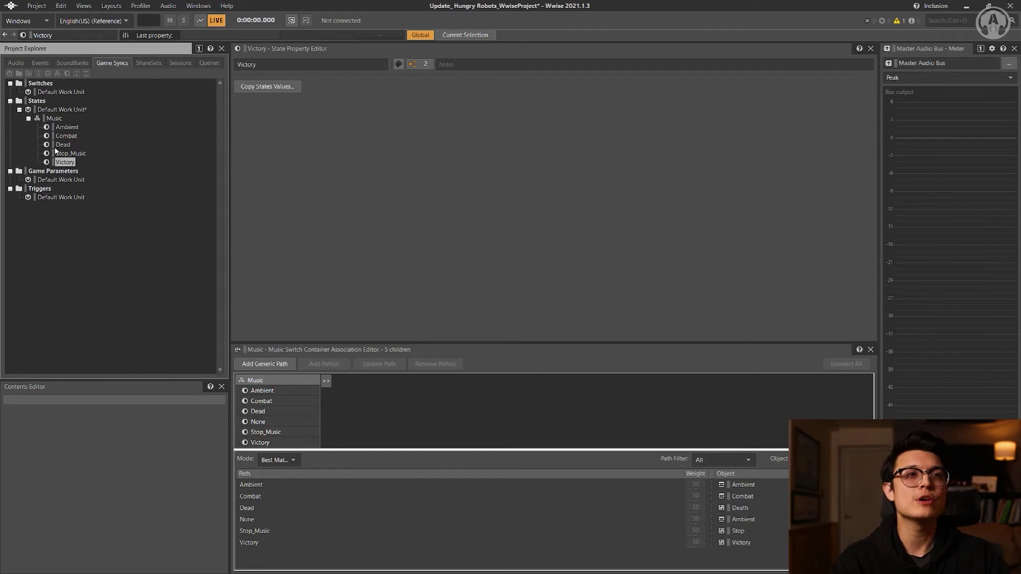
Create a music switch container named "Music 2" in the default work unit of the Interactive Music Hierarchy
{"action": "left_click", "coordinate": [16, 63]}
{"action": "left_click", "coordinate": [63, 249]}
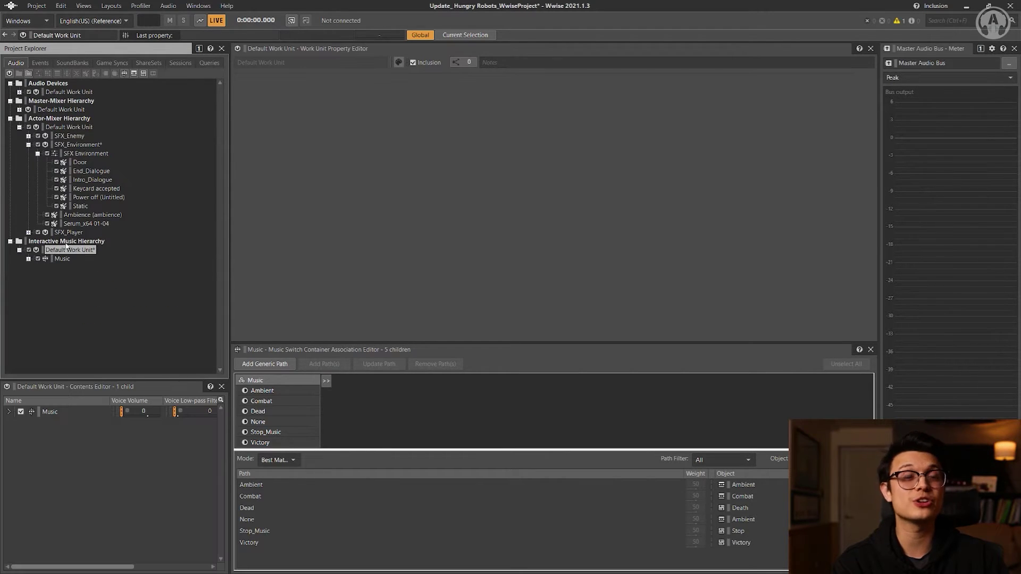
{"action": "right_click", "coordinate": [75, 253]}
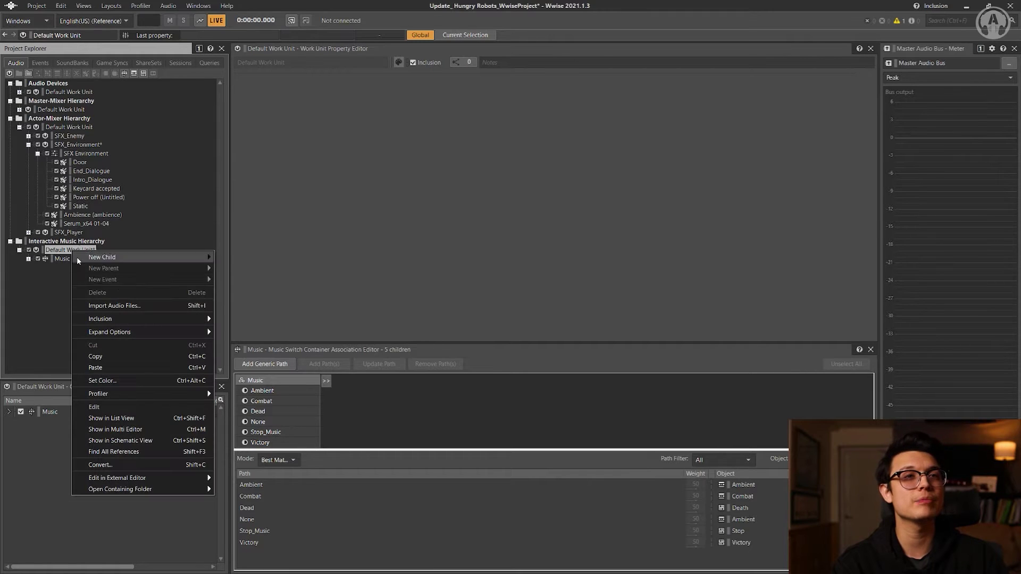
{"action": "mouse_move", "coordinate": [122, 258]}
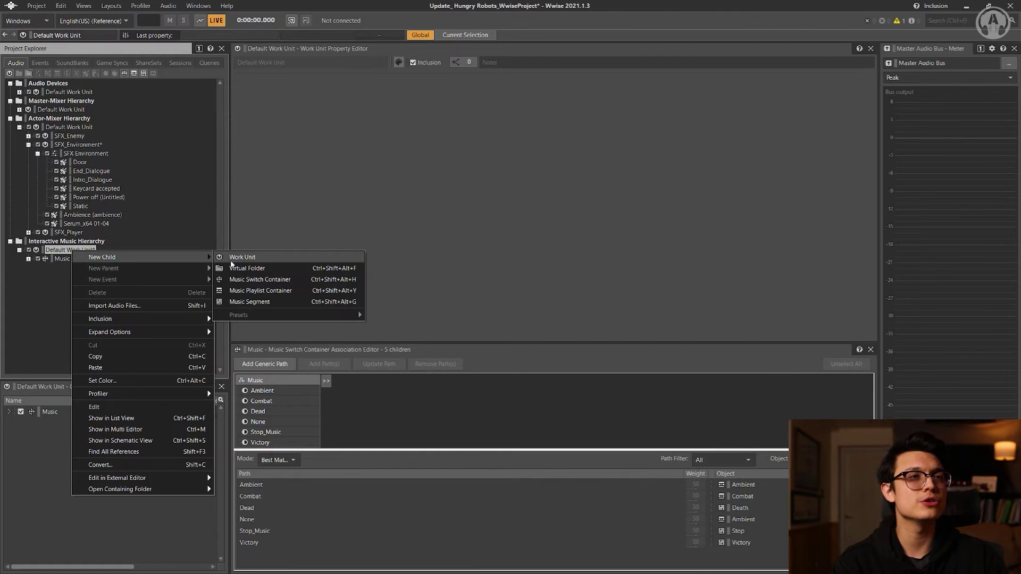
{"action": "left_click", "coordinate": [268, 280]}
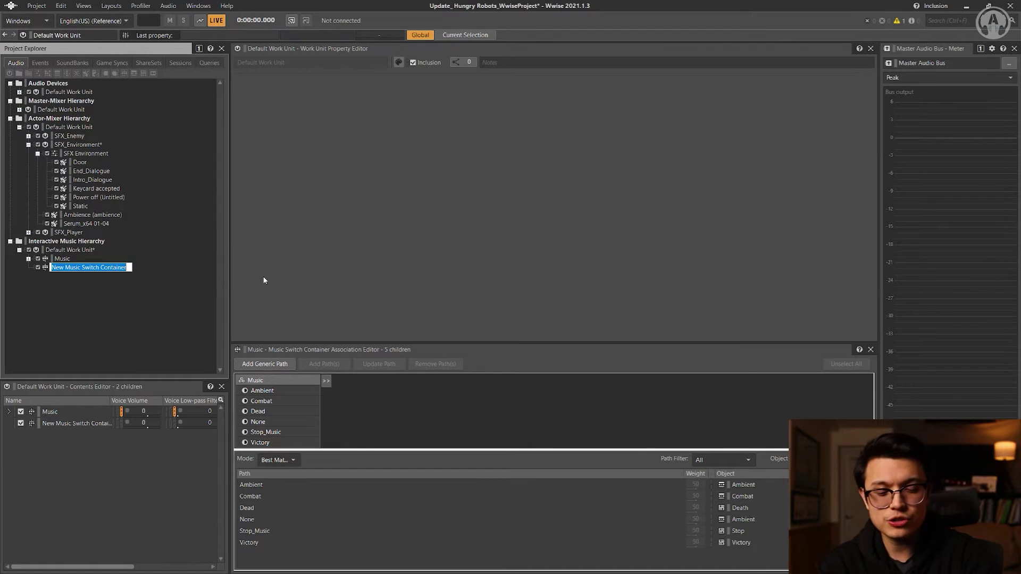
{"action": "type", "text": "Music 2"}
{"action": "key", "text": "Return"}
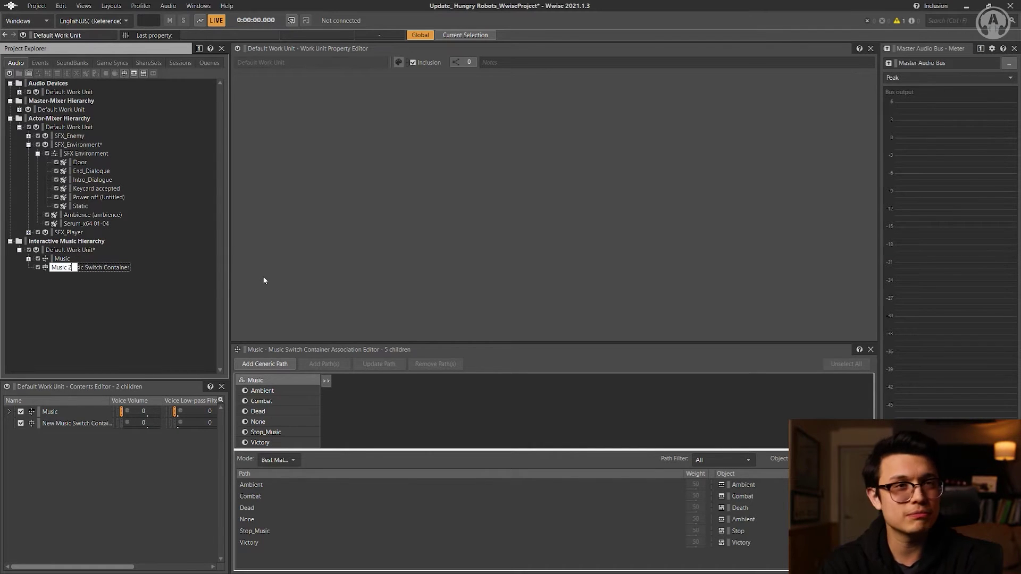
Import Ambient_Hungry_robots_Master.wav and Combat track_Hungry_Robots_Master.wav as music segments into the Music 2 container
{"action": "right_click", "coordinate": [69, 268]}
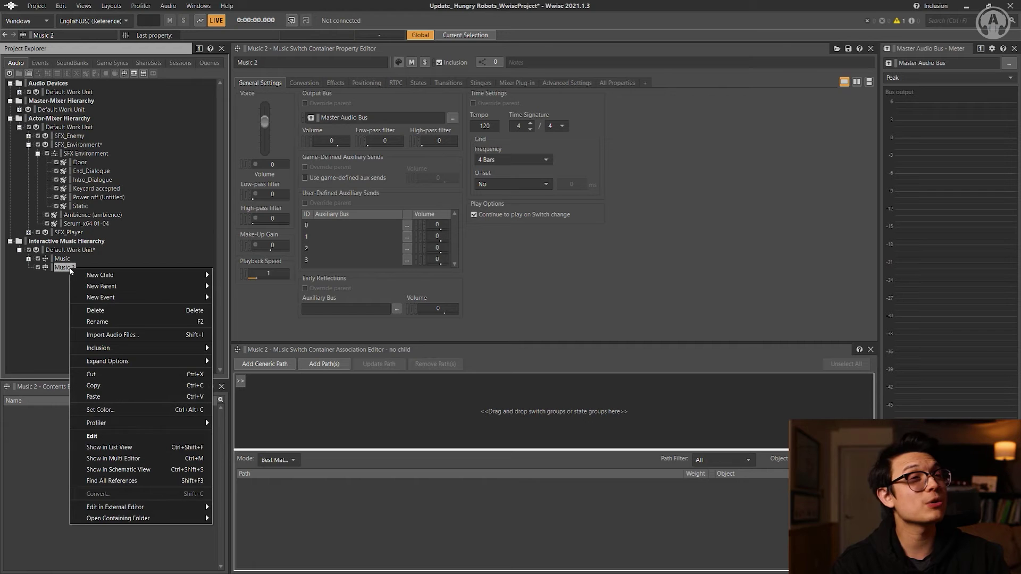
{"action": "left_click", "coordinate": [170, 241]}
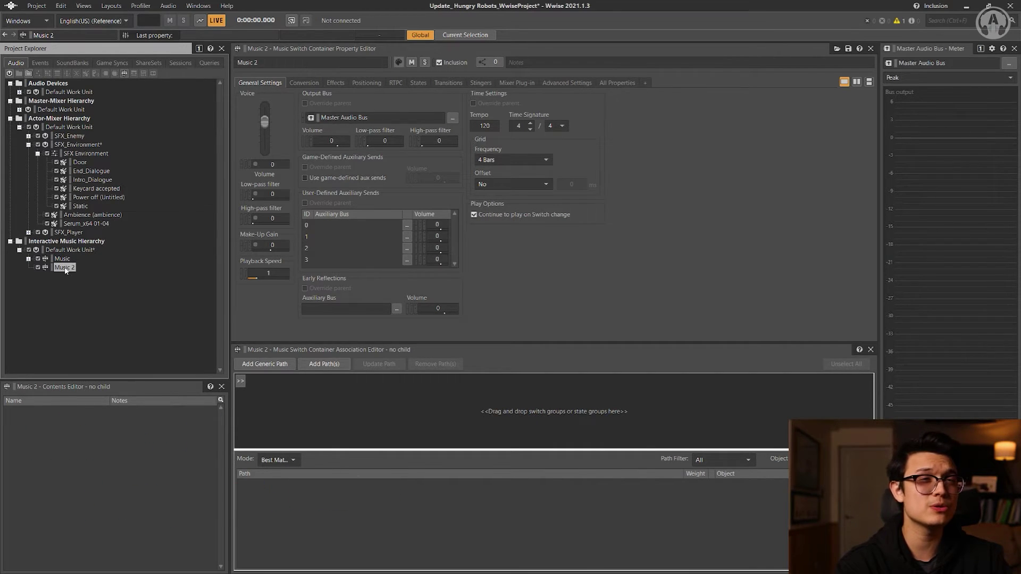
{"action": "left_click", "coordinate": [65, 268]}
{"action": "key", "text": "shift+i"}
{"action": "left_click", "coordinate": [234, 219]}
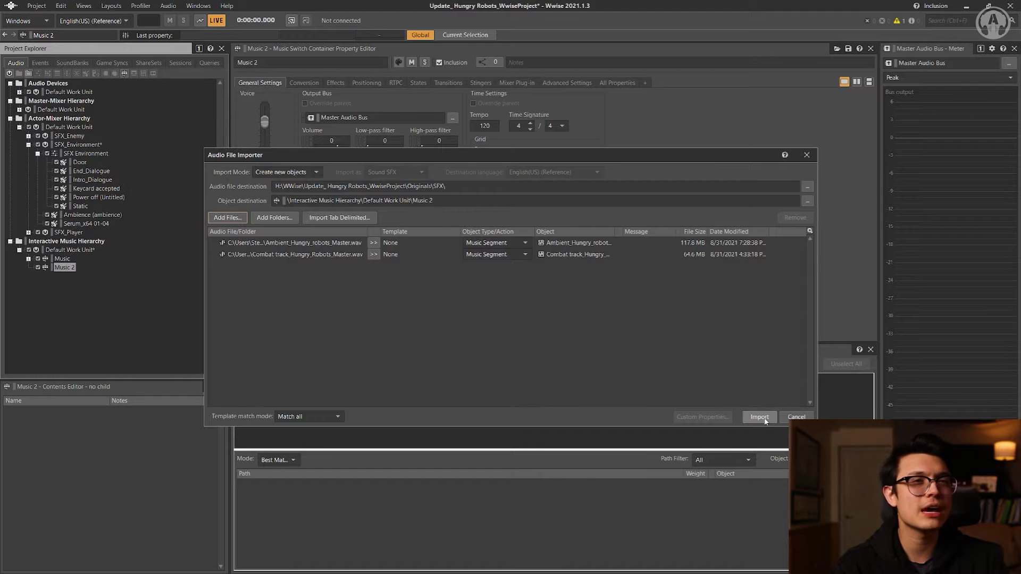
{"action": "left_click", "coordinate": [760, 417]}
{"action": "key", "text": "Return"}
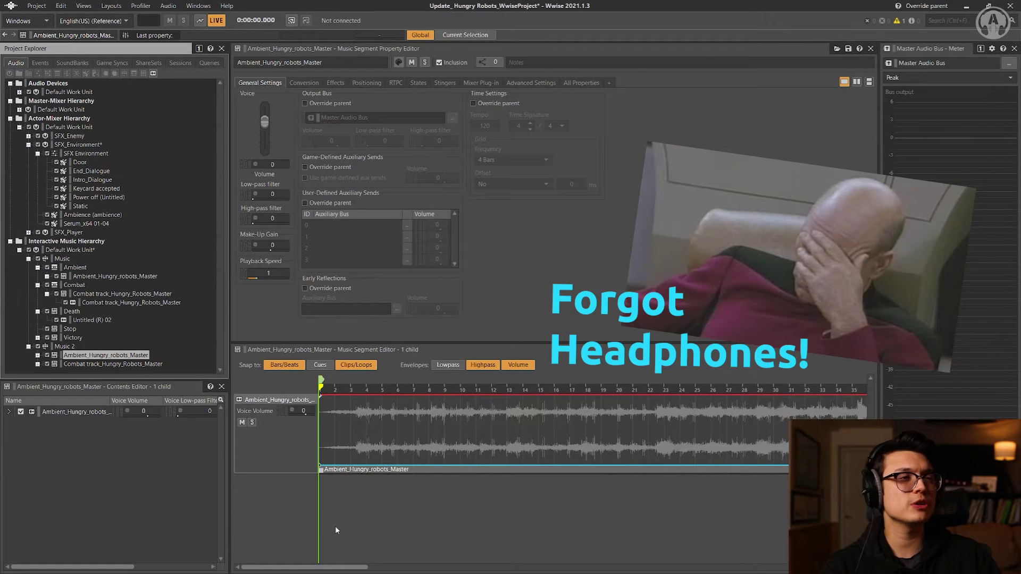
Override the parent time settings of Music 2's Combat track_Hungry_Robots_Master segment and set its tempo to 83
{"action": "key", "text": "Down"}
{"action": "left_click", "coordinate": [472, 103]}
{"action": "left_click", "coordinate": [484, 126]}
{"action": "type", "text": "83"}
{"action": "key", "text": "Return"}
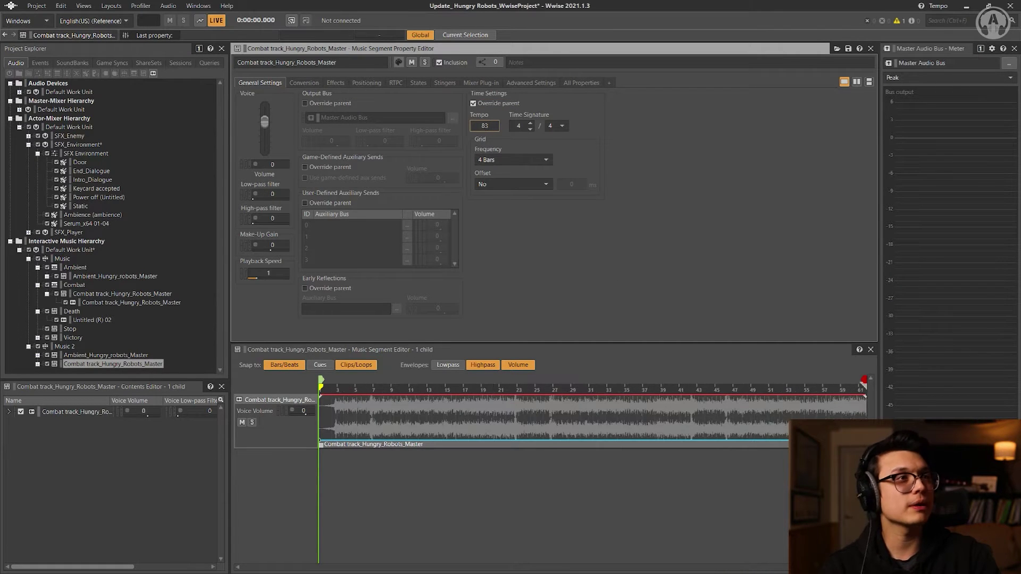
Move the entry cue of Music 2's ambient segment about one and a half bars in, where the music starts, and check the segment from there
{"action": "left_click", "coordinate": [142, 355]}
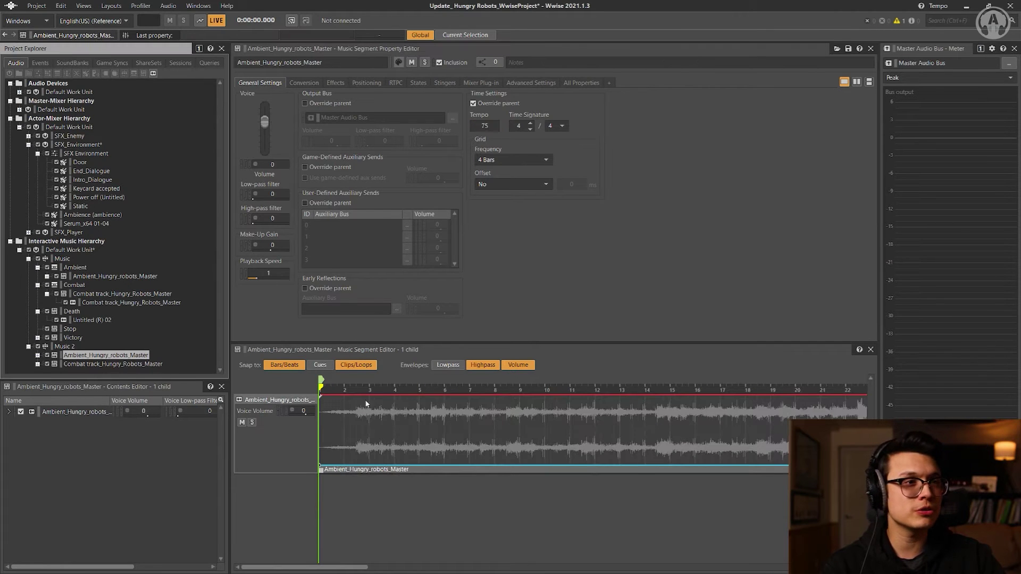
{"action": "left_click_drag", "start_coordinate": [320, 380], "coordinate": [358, 380]}
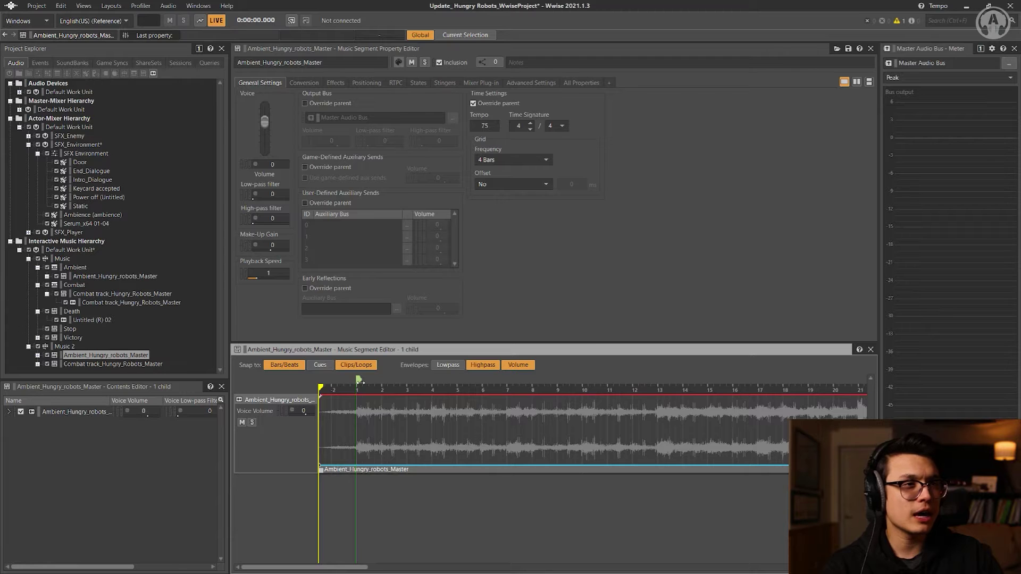
{"action": "left_click", "coordinate": [358, 392]}
{"action": "scroll", "coordinate": [404, 469], "scroll_direction": "down", "scroll_amount": 3}
{"action": "key", "text": "space"}
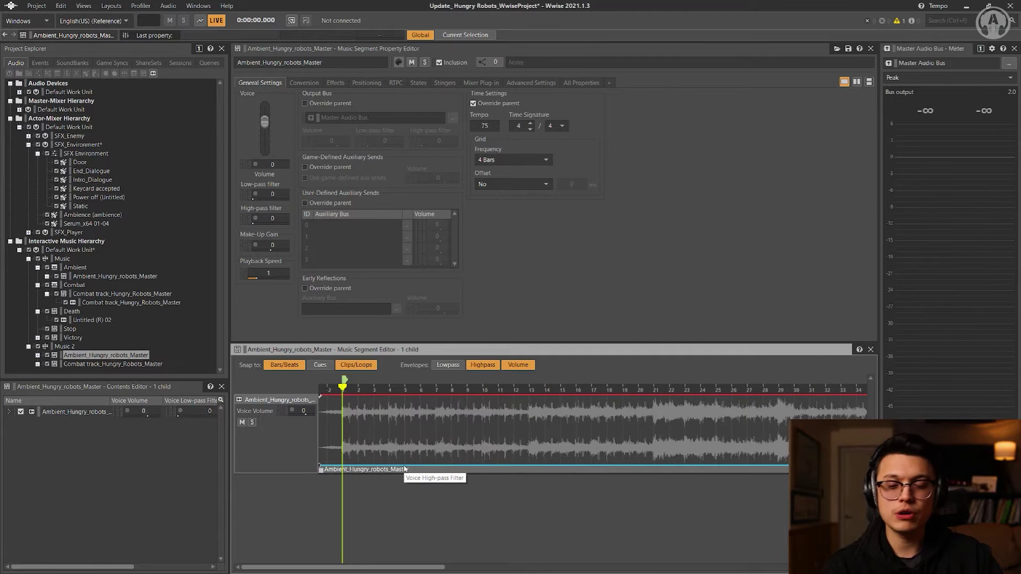
{"action": "scroll", "coordinate": [404, 469], "scroll_direction": "down", "scroll_amount": 5}
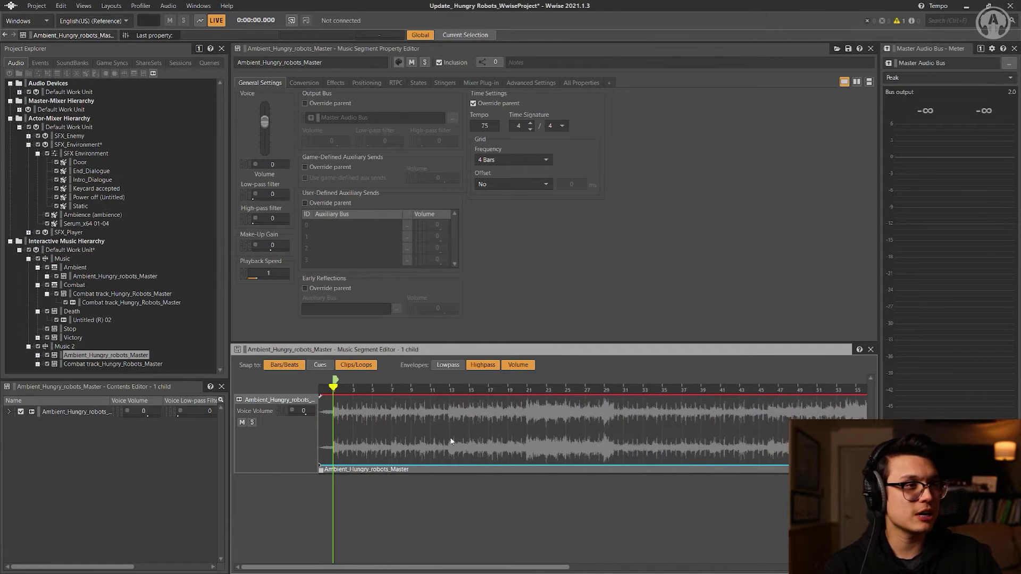
{"action": "scroll", "coordinate": [452, 436], "scroll_direction": "up", "scroll_amount": 1}
{"action": "scroll", "coordinate": [747, 438], "scroll_direction": "up", "scroll_amount": 2}
{"action": "scroll", "coordinate": [760, 453], "scroll_direction": "up", "scroll_amount": 2}
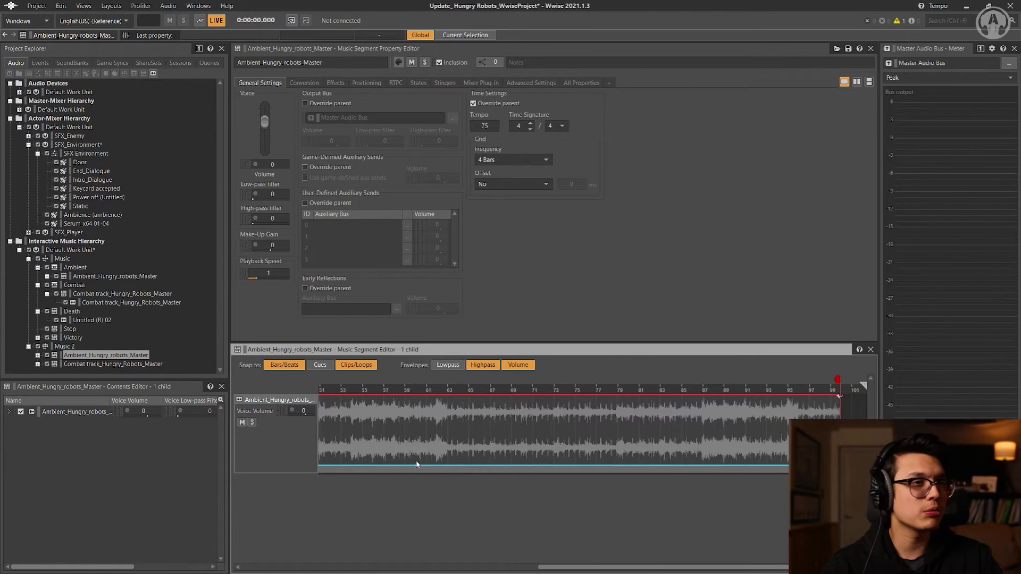
Move the entry cue of Music 2's combat track segment forward to where its main music starts
{"action": "left_click", "coordinate": [127, 364]}
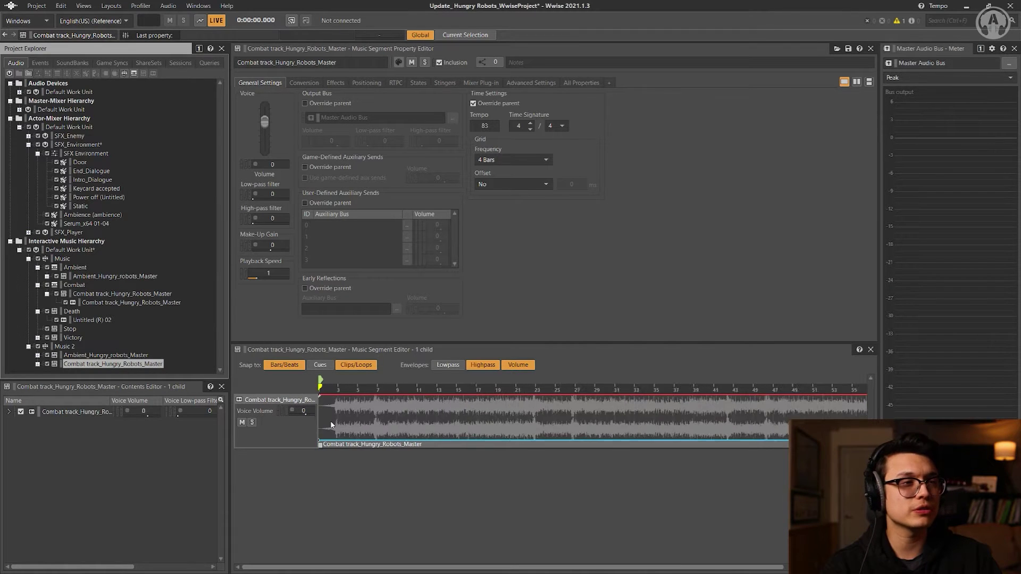
{"action": "left_click_drag", "start_coordinate": [322, 380], "coordinate": [350, 379]}
{"action": "left_click", "coordinate": [73, 355]}
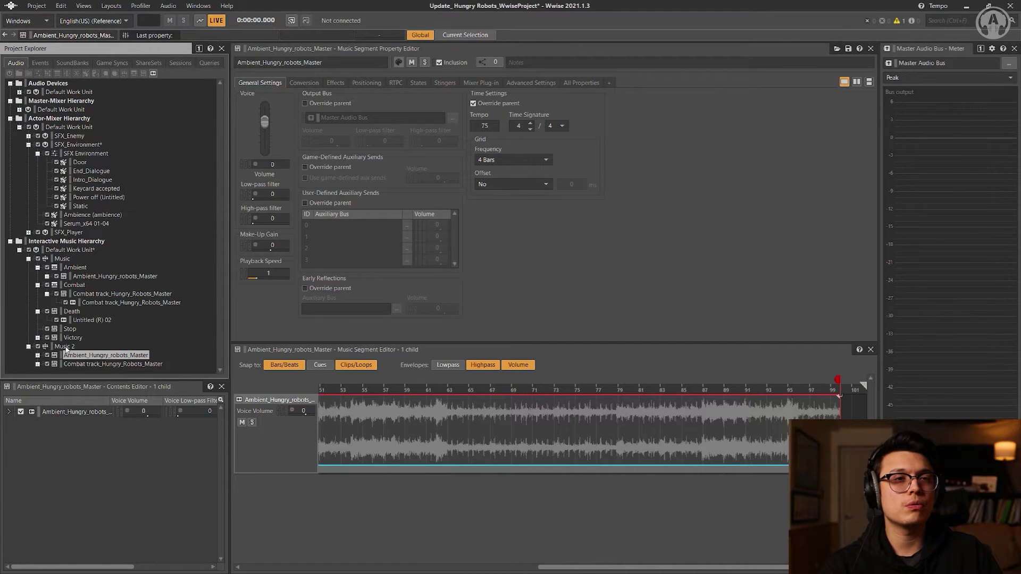
Add a music playlist container named "Ambient" inside the Music 2 switch container
{"action": "right_click", "coordinate": [66, 347]}
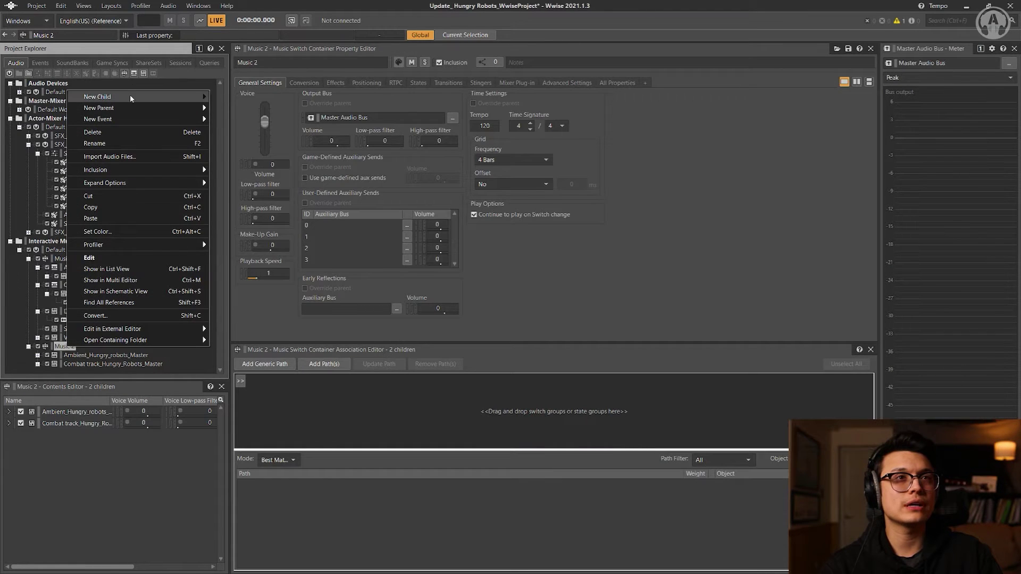
{"action": "mouse_move", "coordinate": [130, 96]}
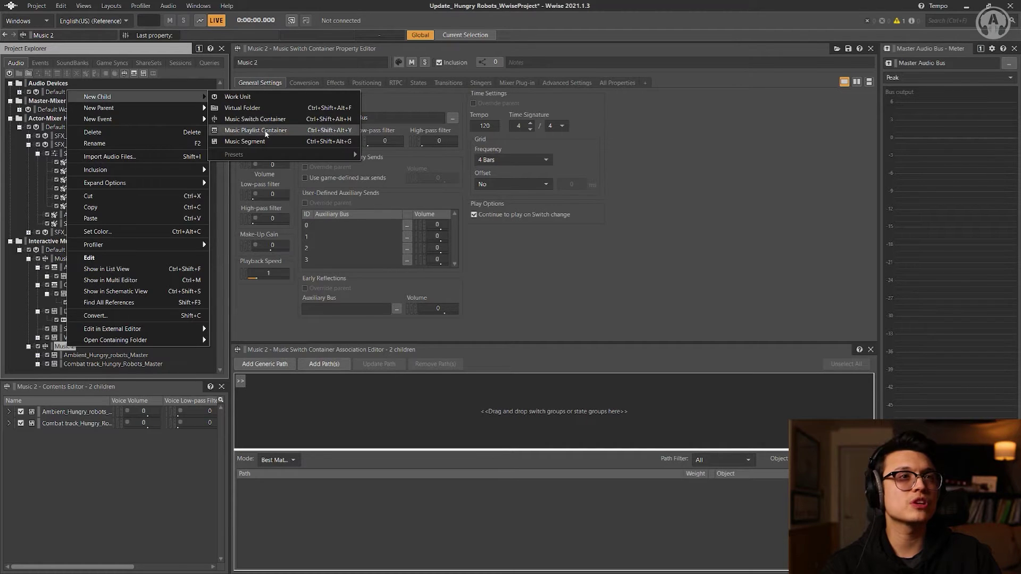
{"action": "left_click", "coordinate": [266, 133]}
{"action": "type", "text": "Ambient"}
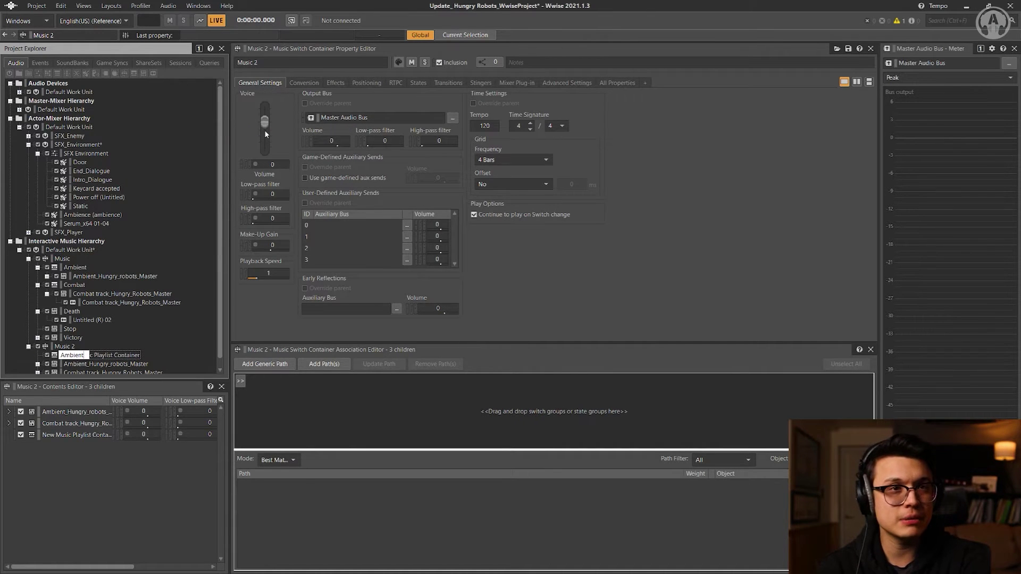
{"action": "key", "text": "Return"}
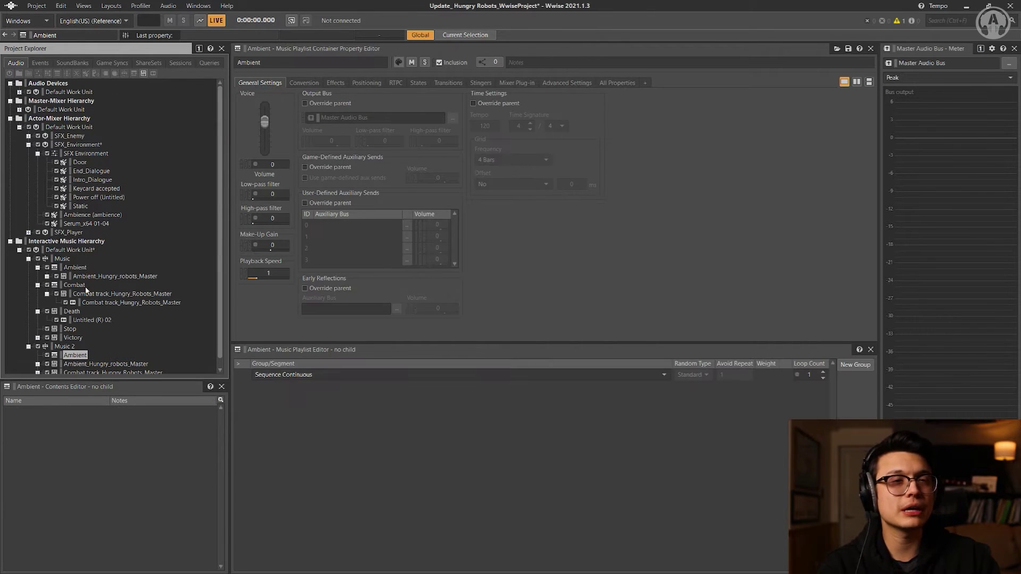
Add a second music playlist container named "Combat" inside the Music 2 switch container
{"action": "right_click", "coordinate": [73, 344]}
{"action": "mouse_move", "coordinate": [133, 97]}
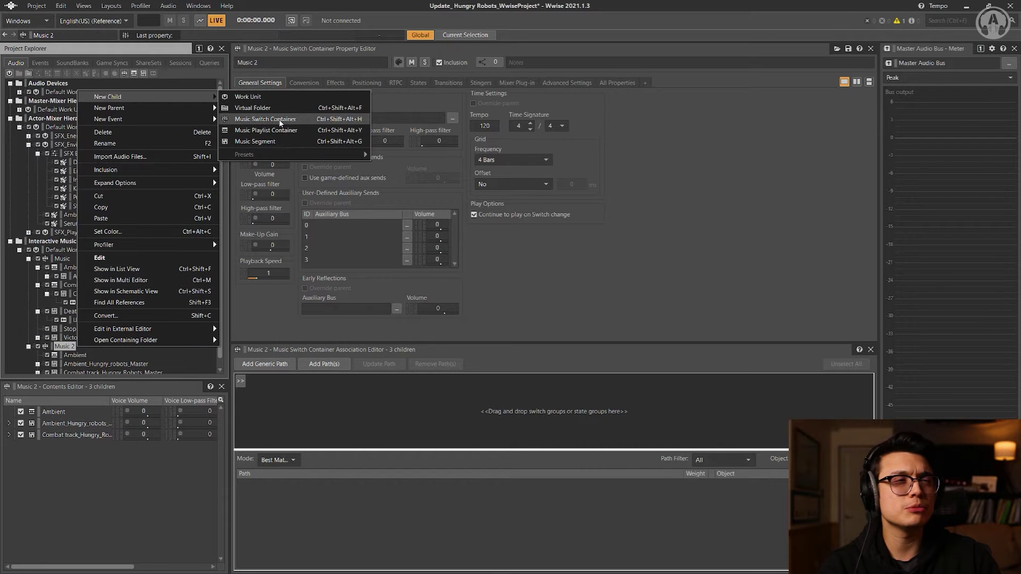
{"action": "left_click", "coordinate": [282, 130]}
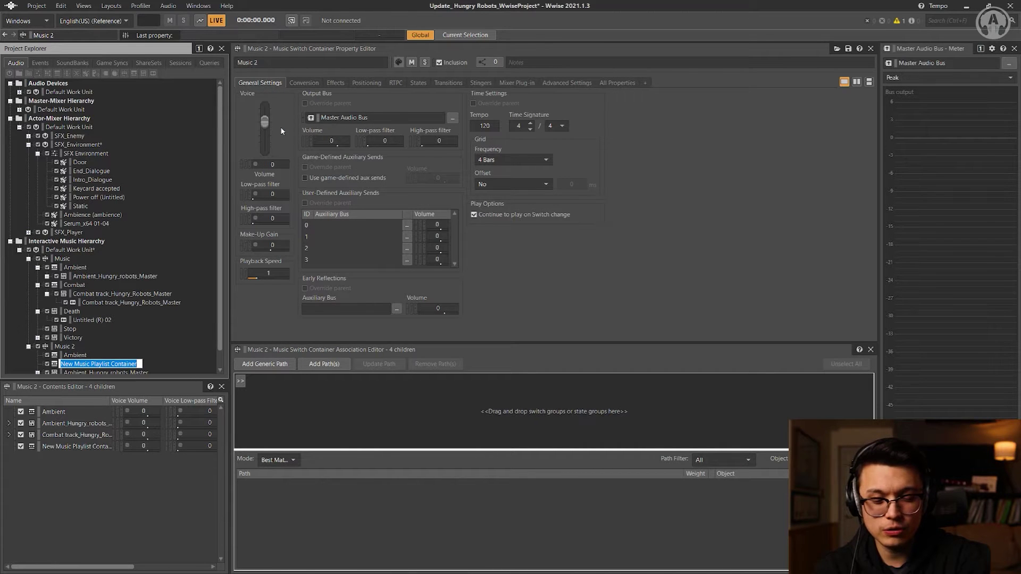
{"action": "type", "text": "Combat"}
{"action": "key", "text": "Return"}
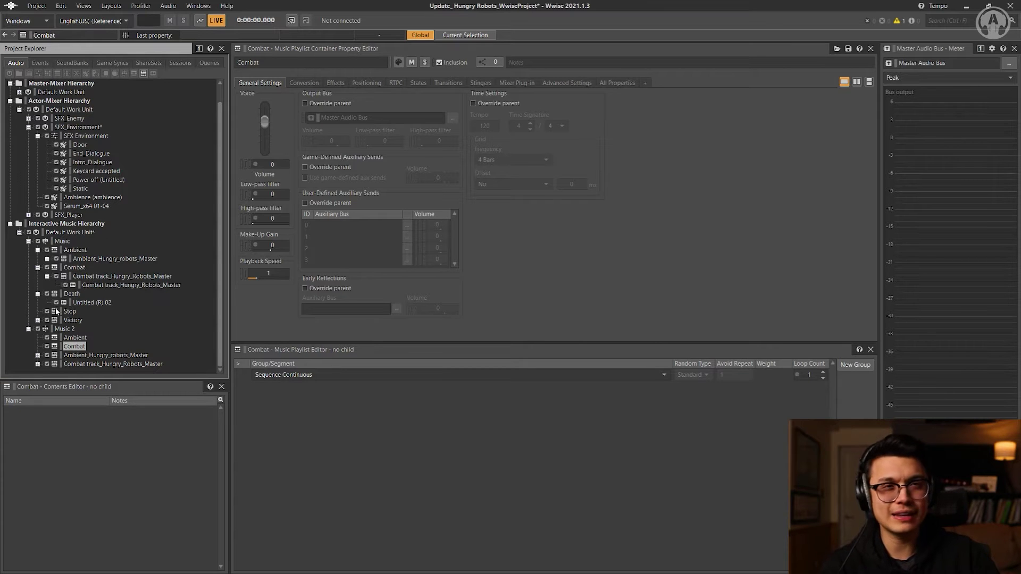
Move Music 2's ambient segment into its Ambient playlist container and its combat track segment into its Combat playlist container
{"action": "left_click", "coordinate": [38, 294]}
{"action": "left_click", "coordinate": [37, 277]}
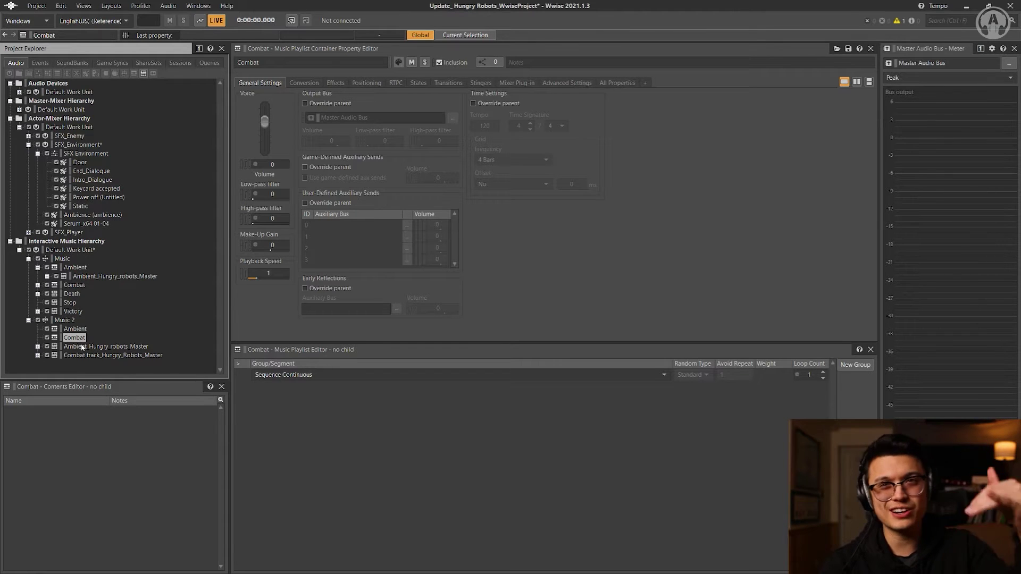
{"action": "key", "text": "Up"}
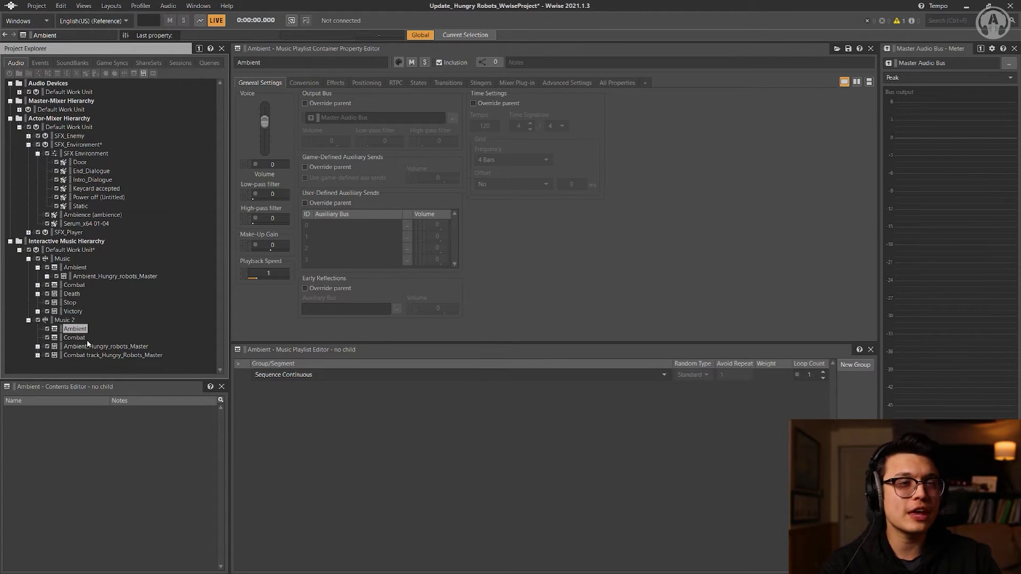
{"action": "left_click", "coordinate": [88, 348]}
{"action": "left_click_drag", "start_coordinate": [81, 333], "coordinate": [77, 338]}
{"action": "left_click", "coordinate": [37, 329]}
{"action": "left_click", "coordinate": [86, 338]}
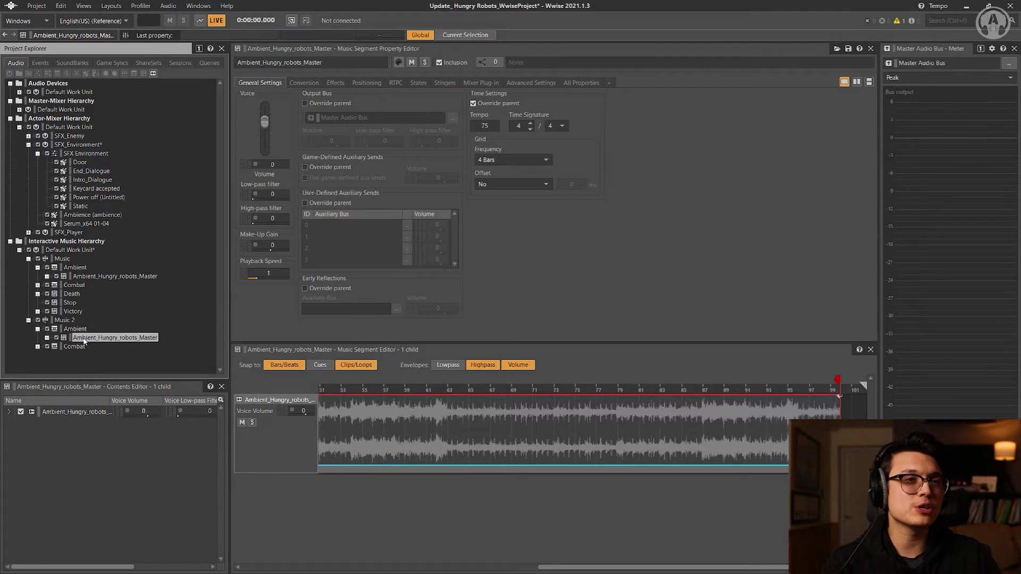
Add the Ambient_Hungry_robots_Master segment to the playlist of Music 2's Ambient container and set its loop count to Infinite
{"action": "left_click", "coordinate": [74, 329]}
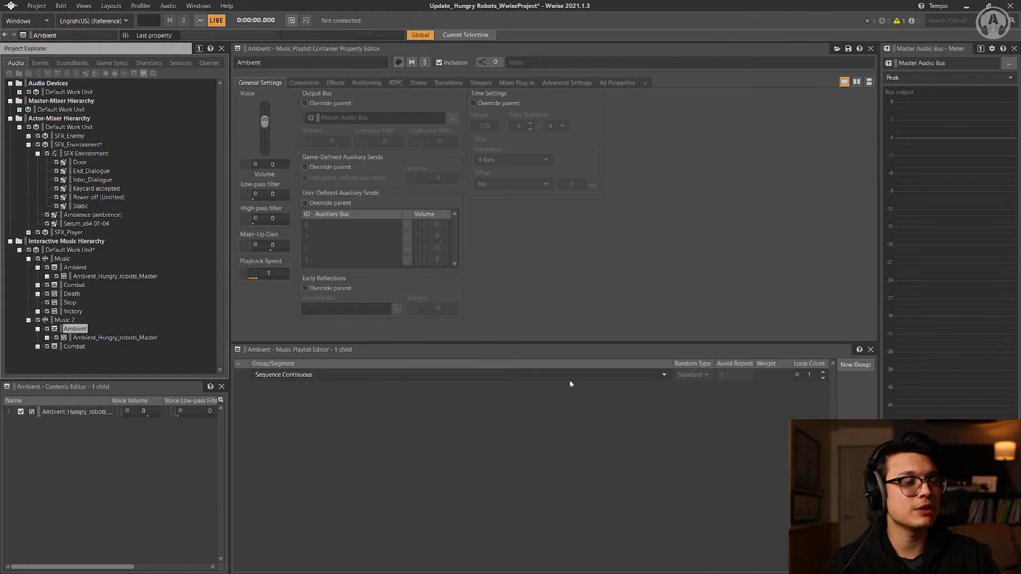
{"action": "left_click", "coordinate": [104, 339]}
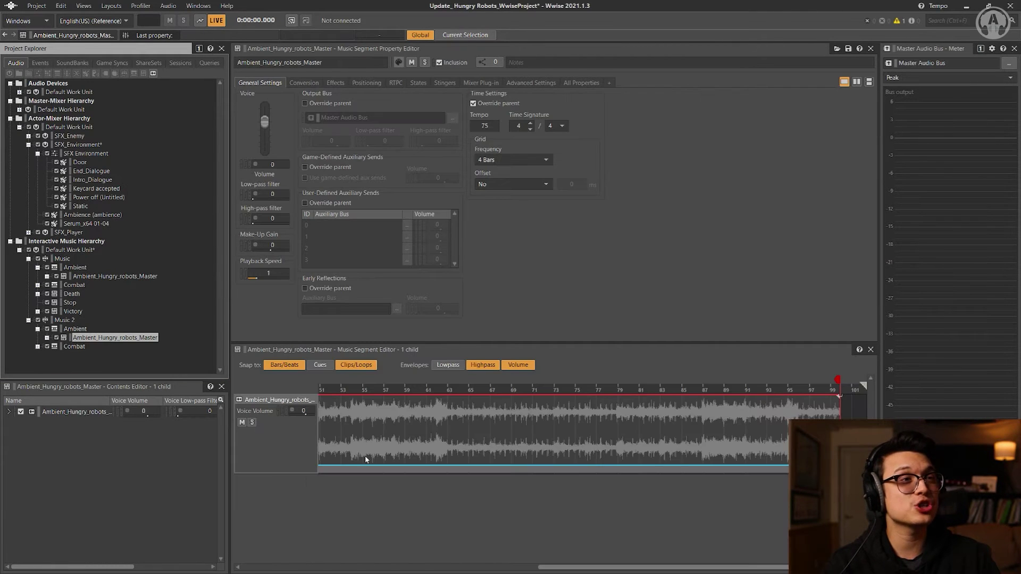
{"action": "left_click", "coordinate": [75, 329]}
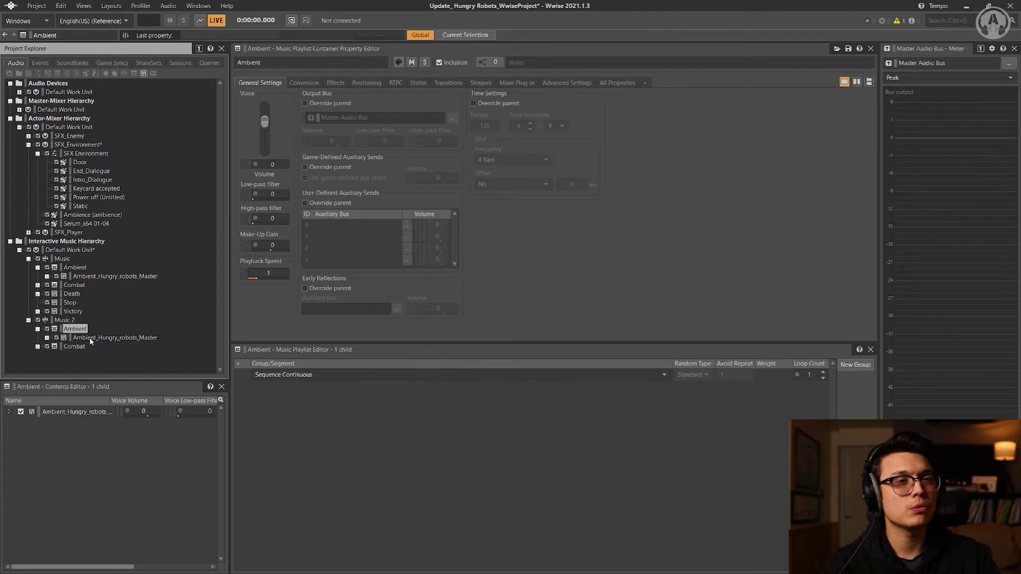
{"action": "left_click_drag", "start_coordinate": [90, 341], "coordinate": [310, 392]}
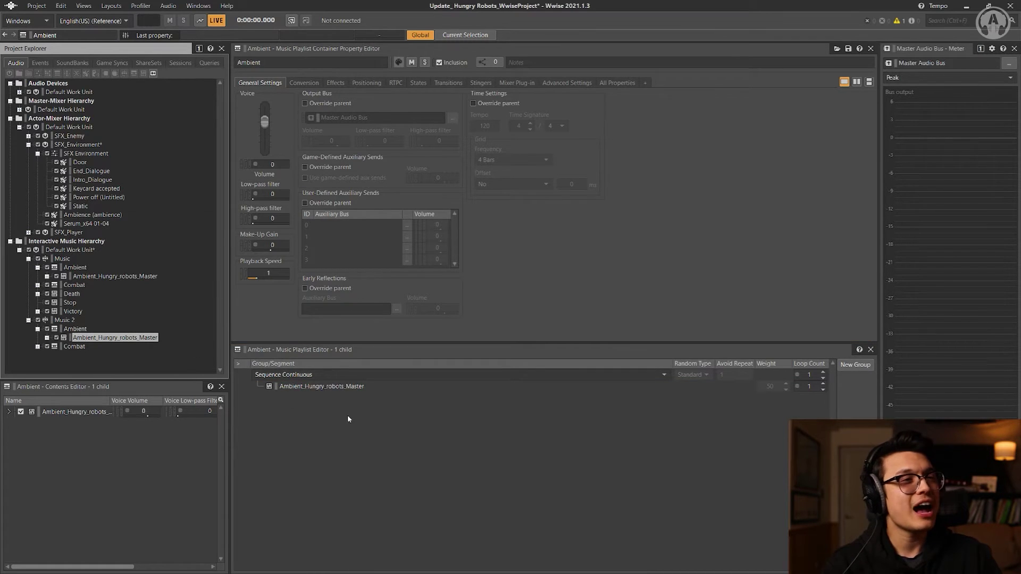
{"action": "left_click", "coordinate": [425, 376]}
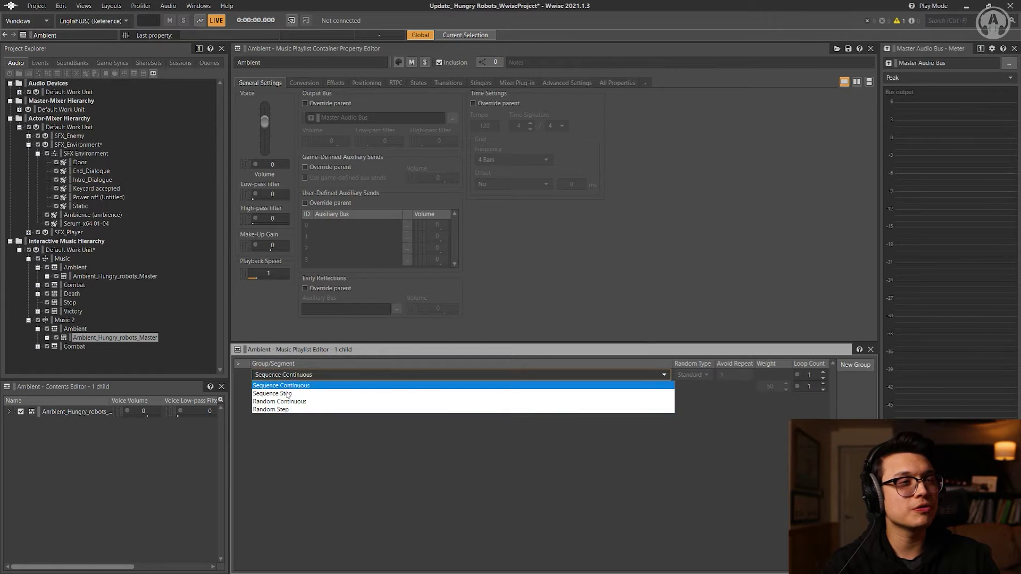
{"action": "left_click", "coordinate": [363, 454]}
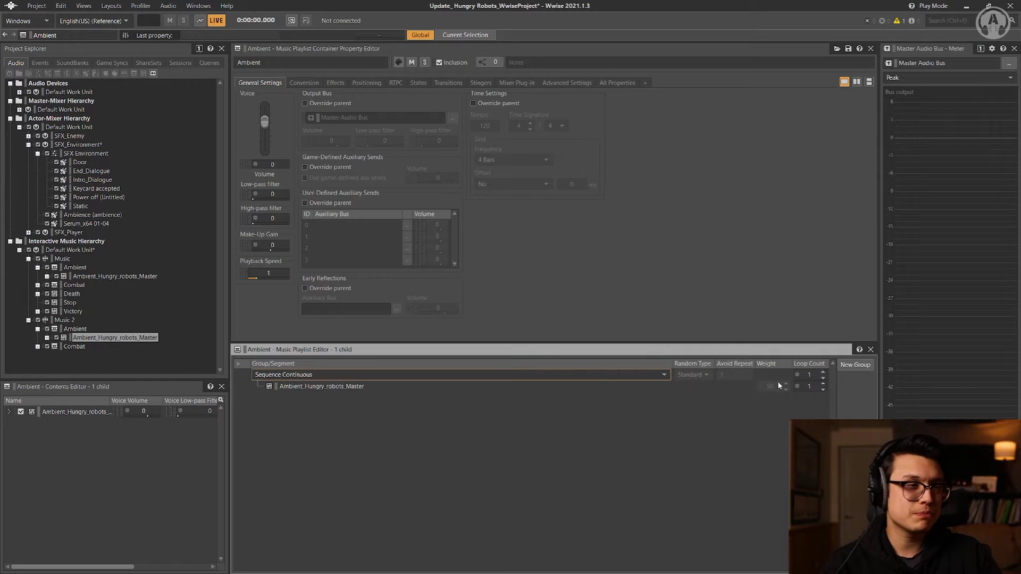
{"action": "left_click", "coordinate": [823, 389]}
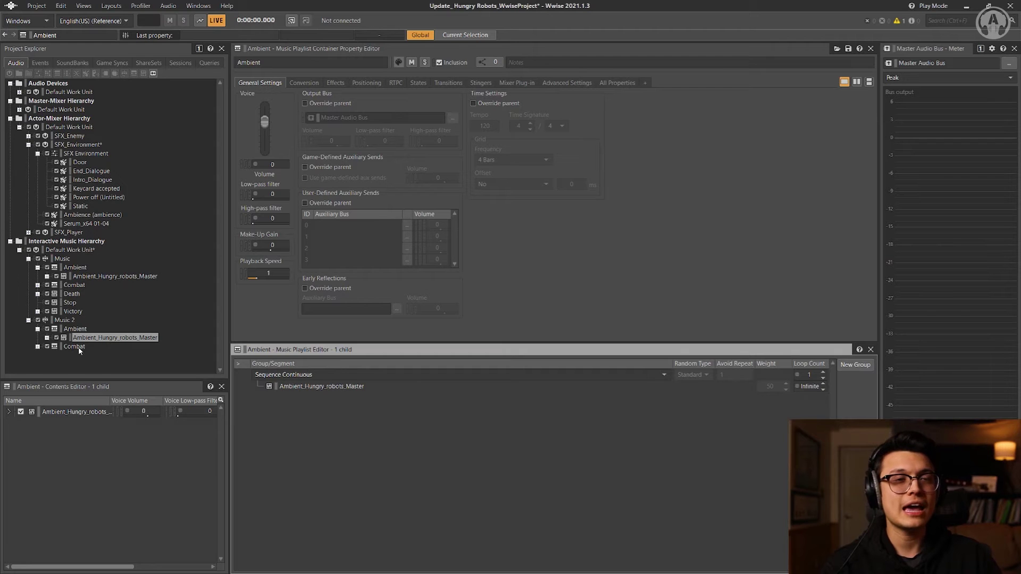
Add the Music state group to Music 2's path associations and check its states among the game syncs
{"action": "left_click", "coordinate": [73, 347]}
{"action": "left_click", "coordinate": [37, 347]}
{"action": "left_click", "coordinate": [75, 329]}
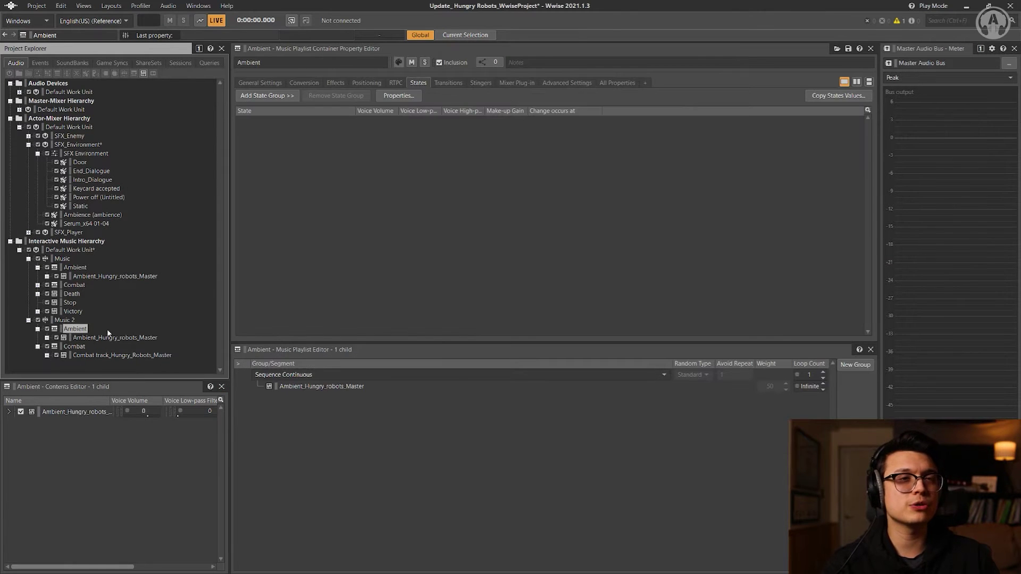
{"action": "left_click", "coordinate": [64, 320]}
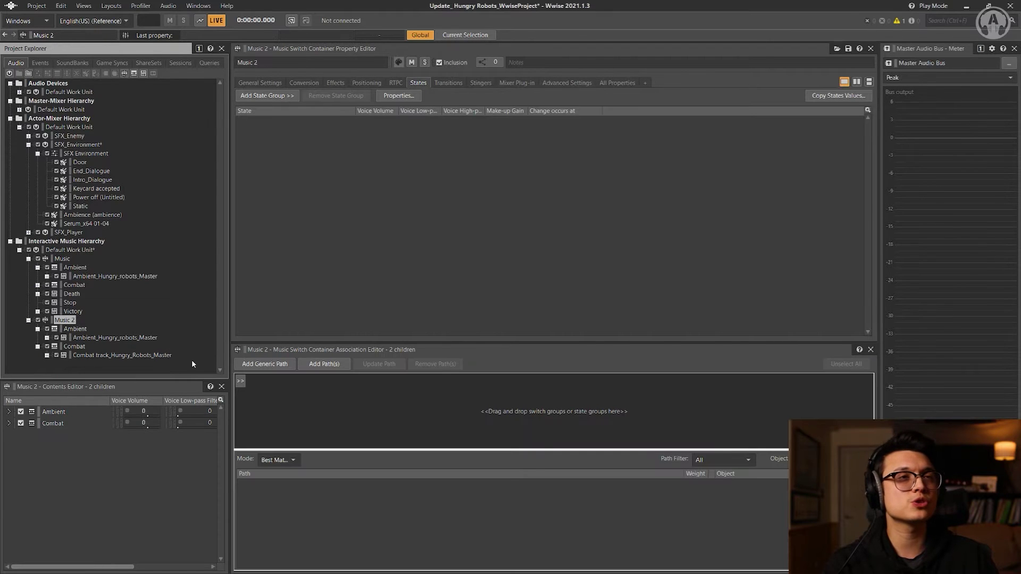
{"action": "left_click", "coordinate": [242, 383]}
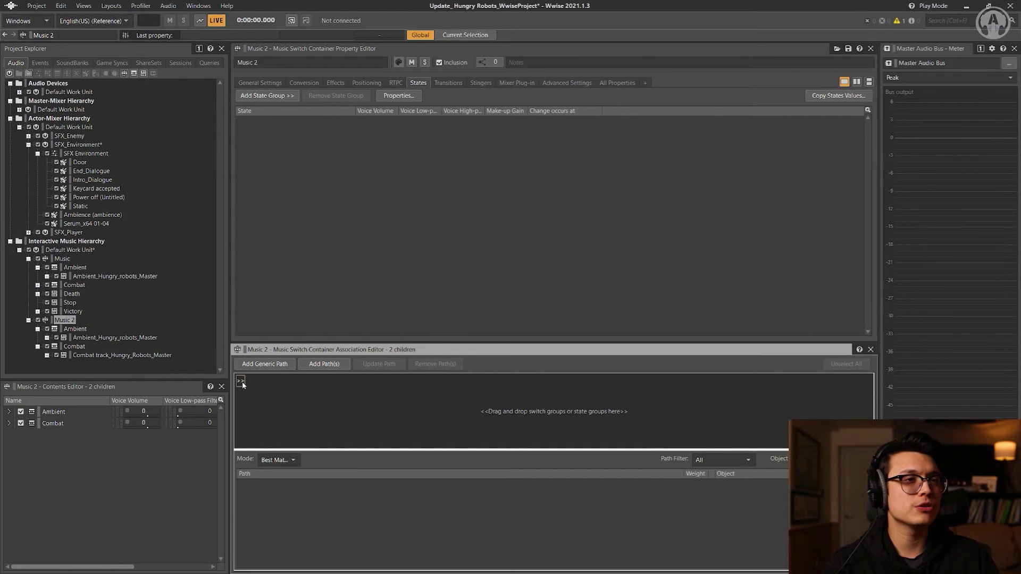
{"action": "left_click", "coordinate": [242, 383]}
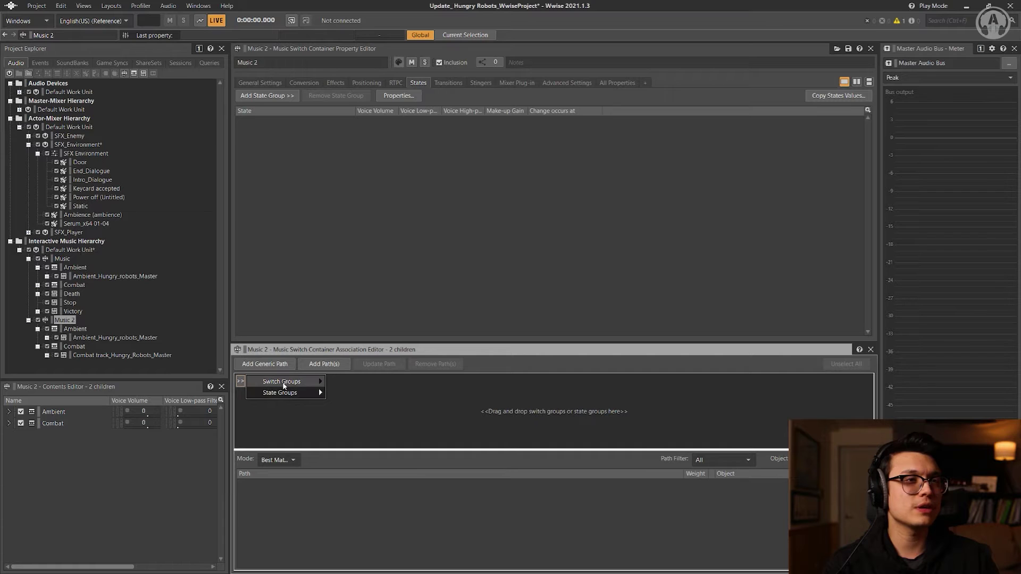
{"action": "mouse_move", "coordinate": [281, 394]}
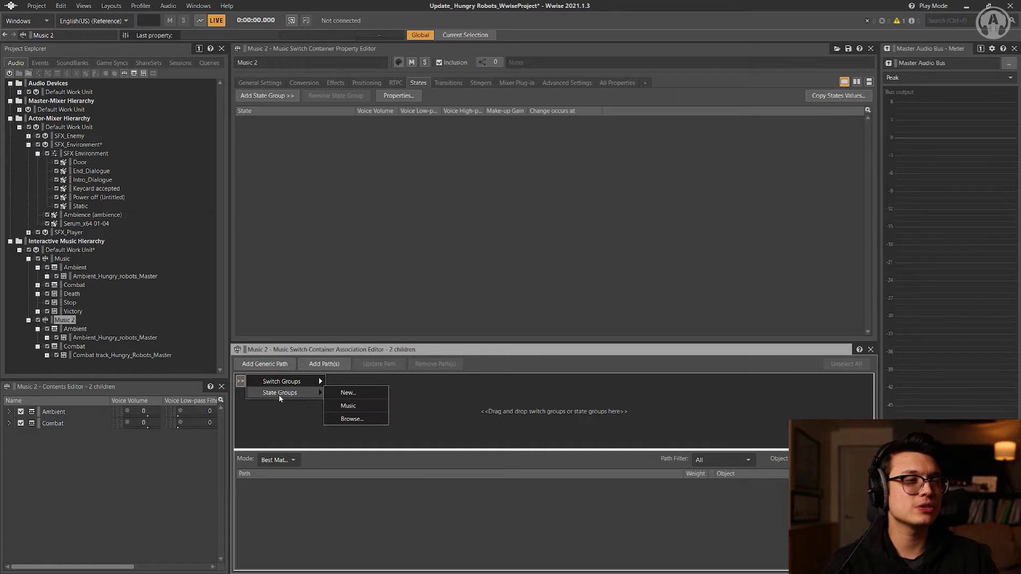
{"action": "left_click", "coordinate": [355, 407]}
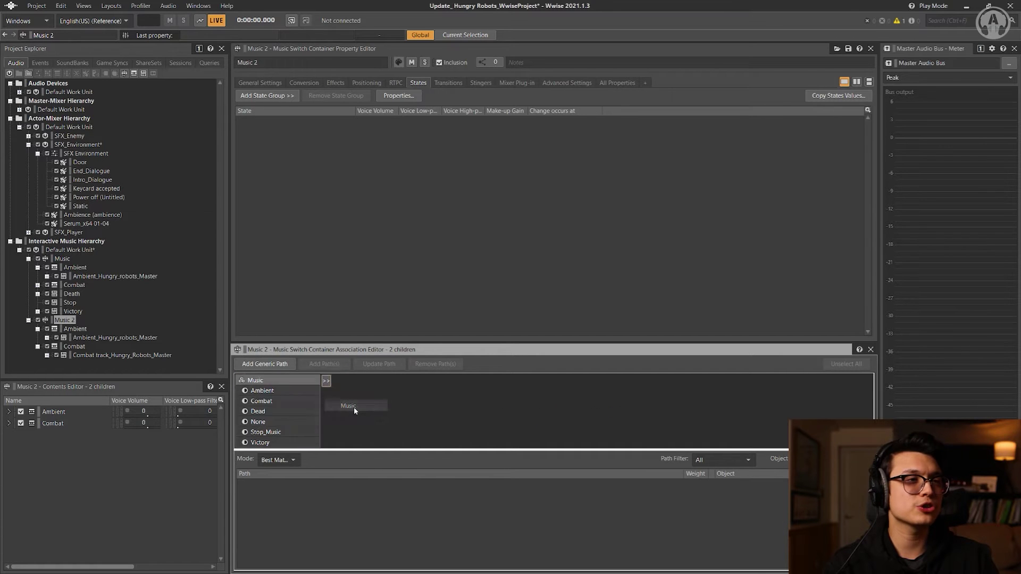
{"action": "left_click", "coordinate": [109, 65]}
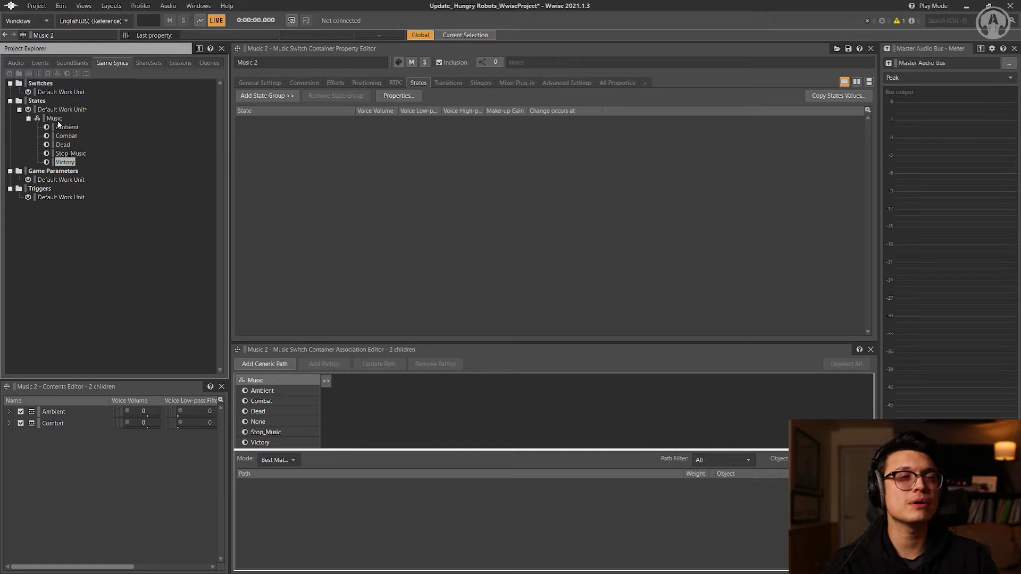
{"action": "left_click", "coordinate": [16, 63]}
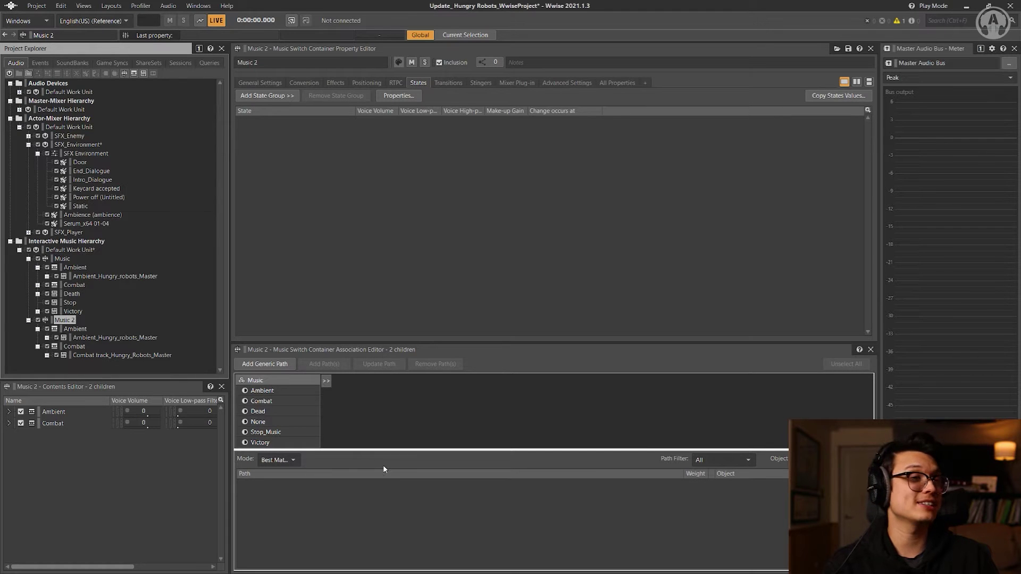
Associate the Ambient state with the Ambient playlist container in the Music 2 switch container
{"action": "left_click", "coordinate": [266, 390]}
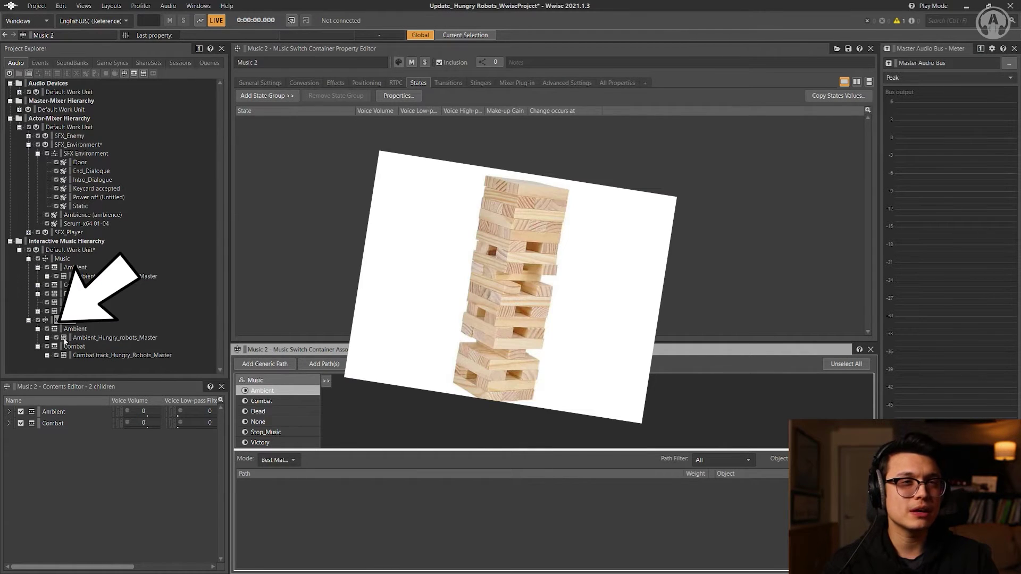
{"action": "left_click", "coordinate": [66, 339]}
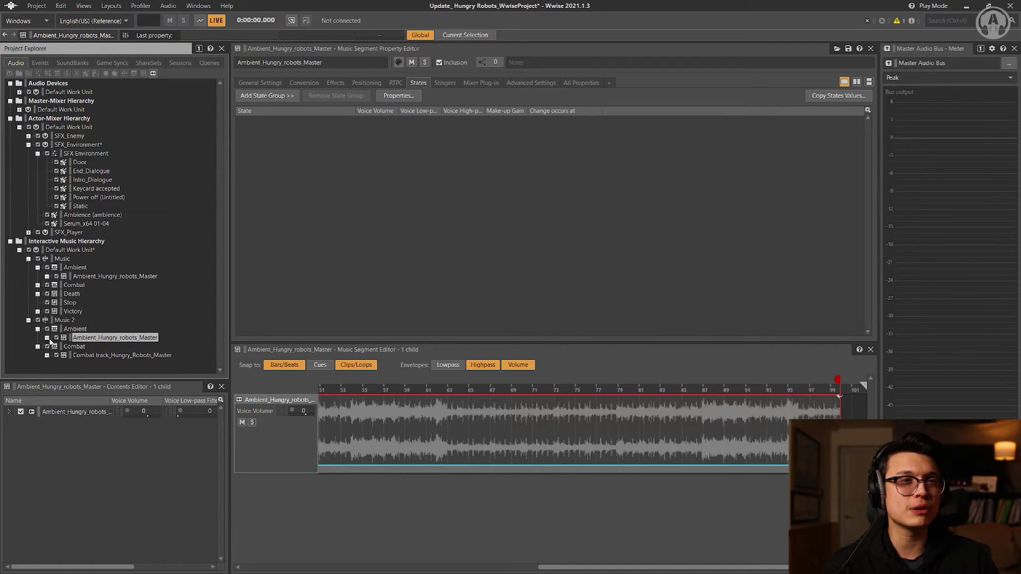
{"action": "left_click", "coordinate": [48, 339]}
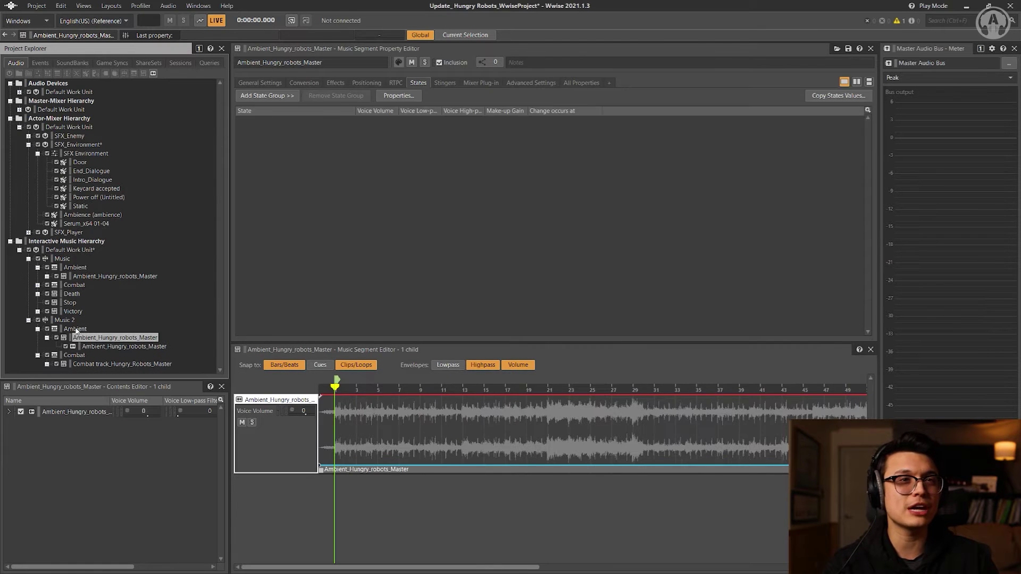
{"action": "left_click", "coordinate": [53, 331]}
{"action": "left_click", "coordinate": [64, 320]}
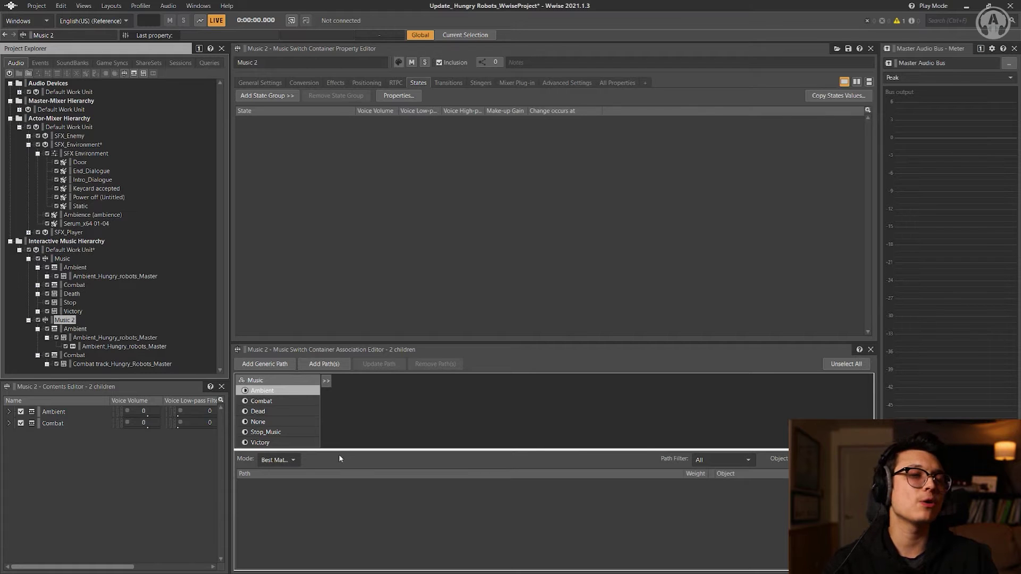
{"action": "left_click", "coordinate": [75, 329]}
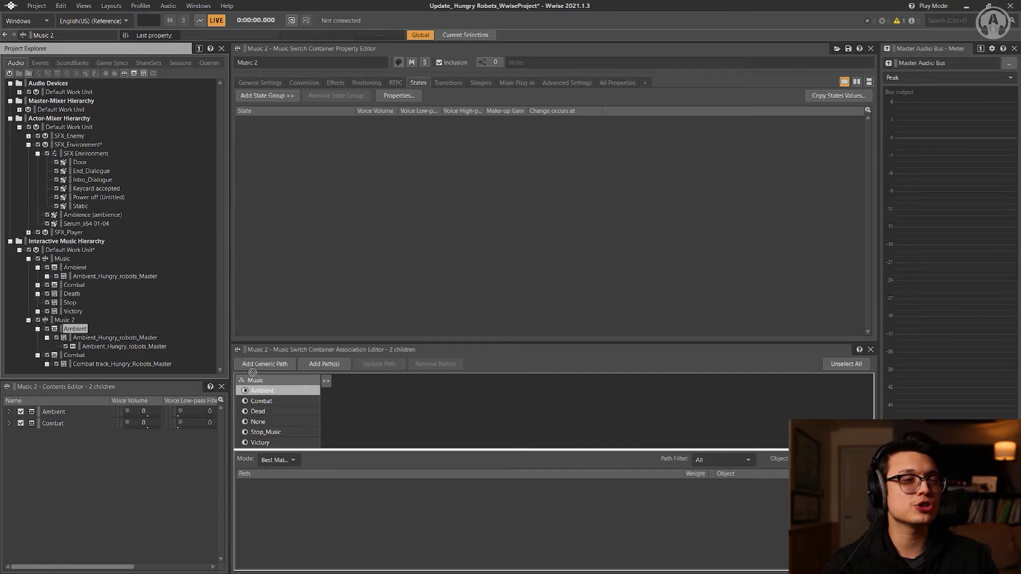
{"action": "left_click_drag", "start_coordinate": [78, 336], "coordinate": [274, 394]}
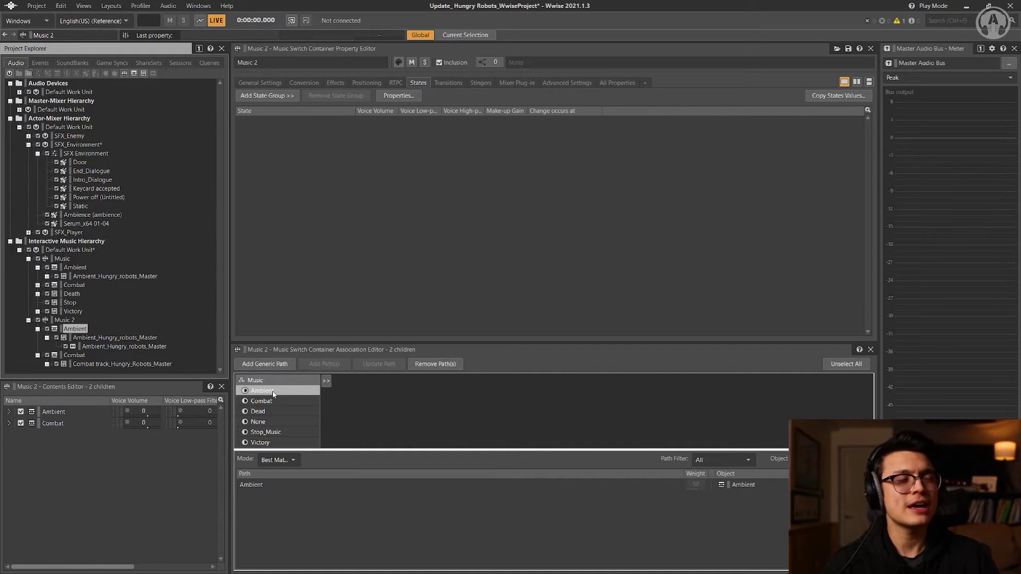
{"action": "left_click", "coordinate": [326, 382]}
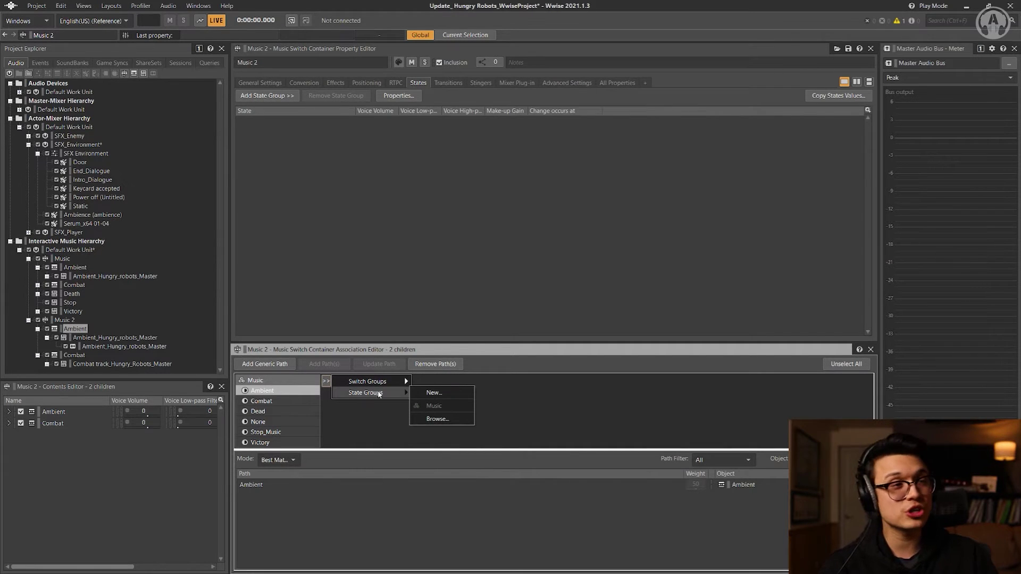
{"action": "left_click", "coordinate": [550, 399]}
{"action": "left_click", "coordinate": [550, 400]}
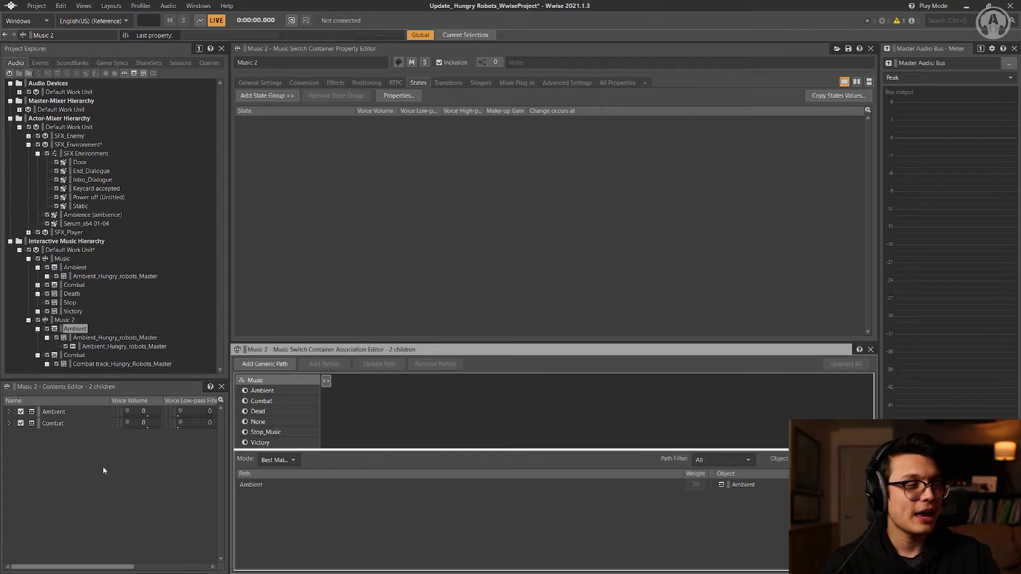
Associate the Combat state with the Combat playlist container in the Music 2 switch container
{"action": "left_click", "coordinate": [276, 392]}
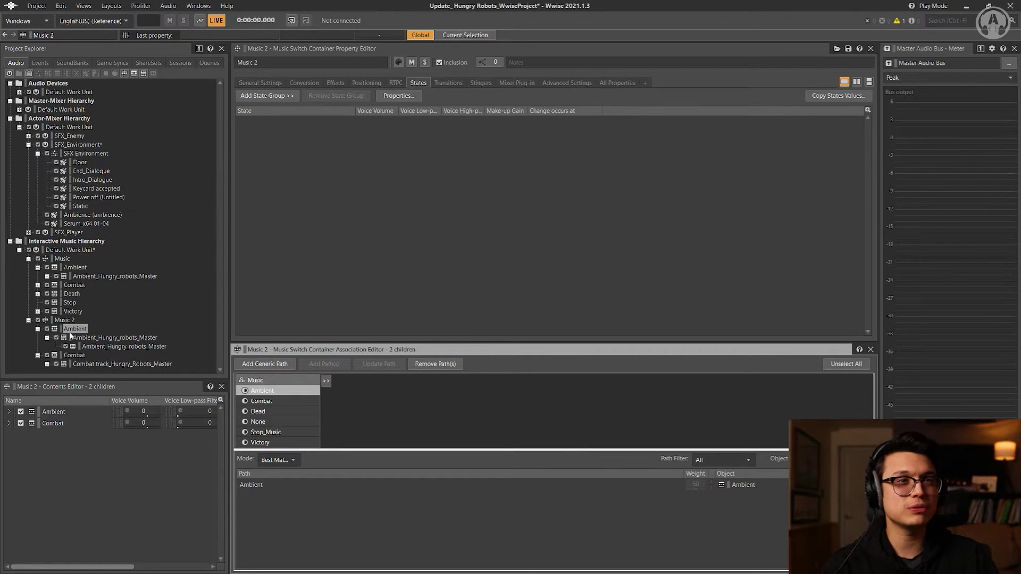
{"action": "left_click_drag", "start_coordinate": [74, 356], "coordinate": [276, 404]}
{"action": "left_click", "coordinate": [255, 485]}
{"action": "left_click", "coordinate": [257, 497]}
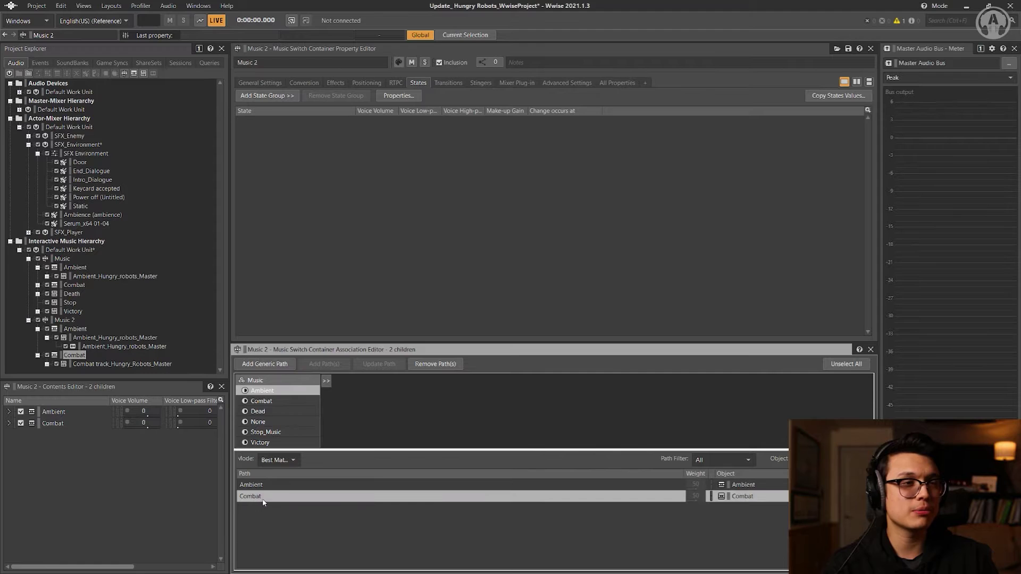
Examine Music 2's Any-to-Any transition and its jump-to options, and the playback modes of the Combat playlist in the original Music container
{"action": "left_click", "coordinate": [62, 258]}
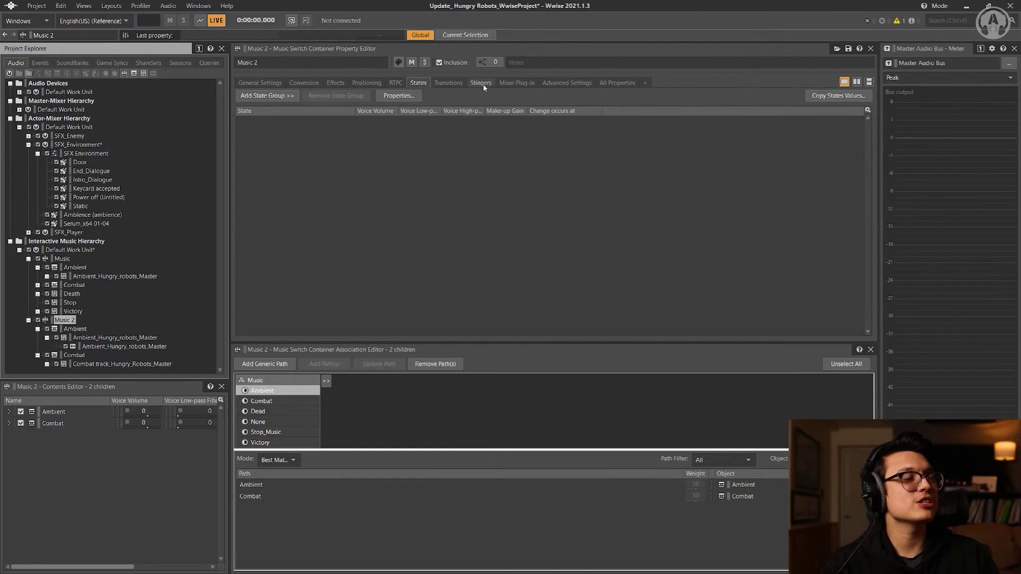
{"action": "left_click", "coordinate": [448, 84]}
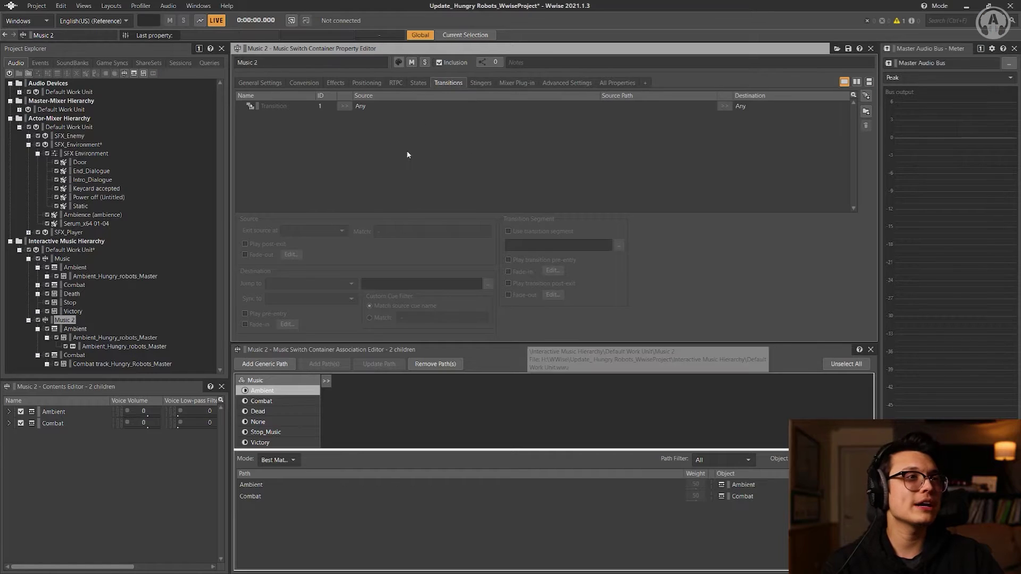
{"action": "left_click", "coordinate": [361, 108]}
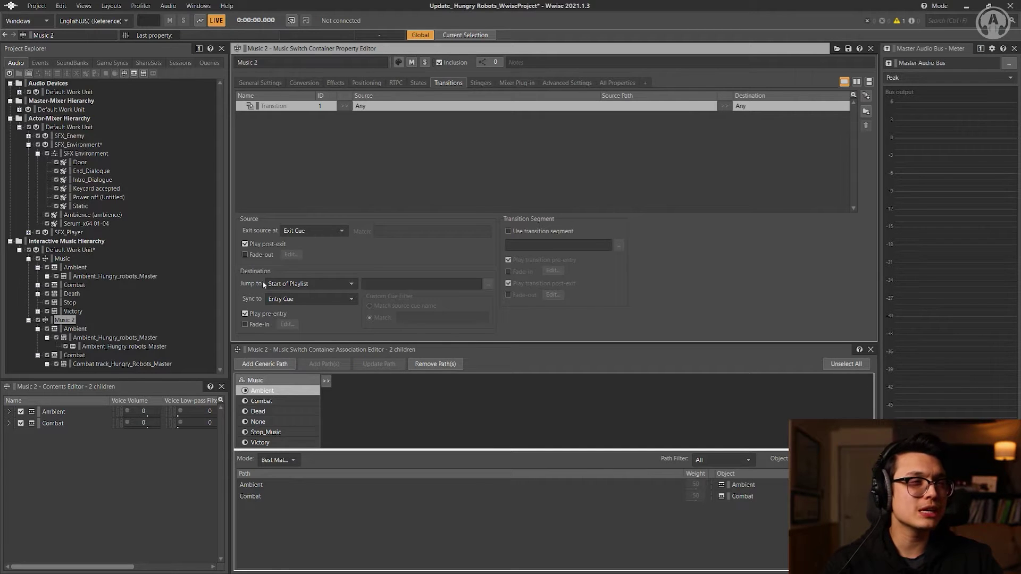
{"action": "left_click", "coordinate": [294, 285]}
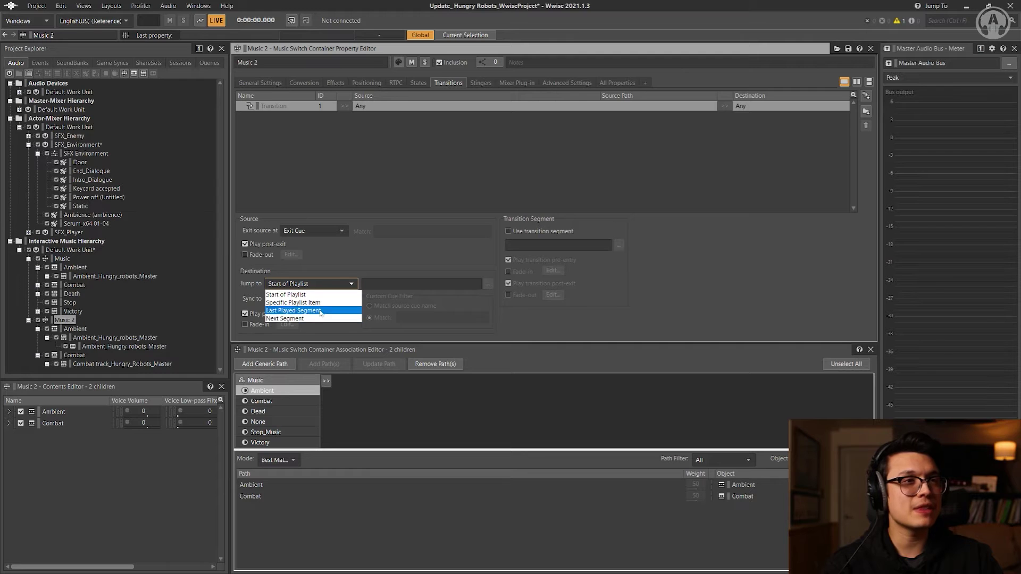
{"action": "left_click", "coordinate": [660, 302]}
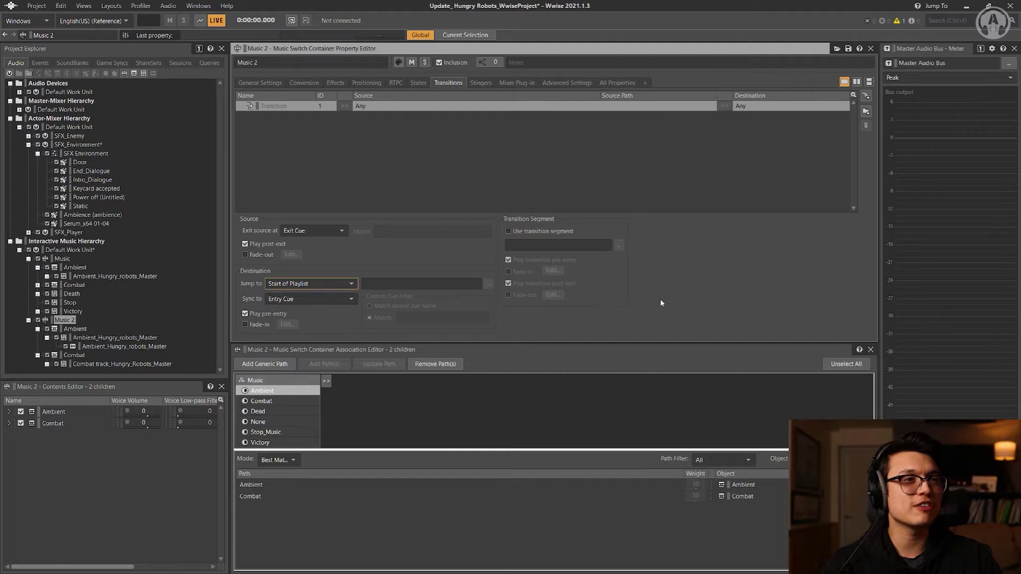
{"action": "left_click", "coordinate": [75, 285]}
{"action": "left_click", "coordinate": [310, 375]}
{"action": "left_click", "coordinate": [386, 489]}
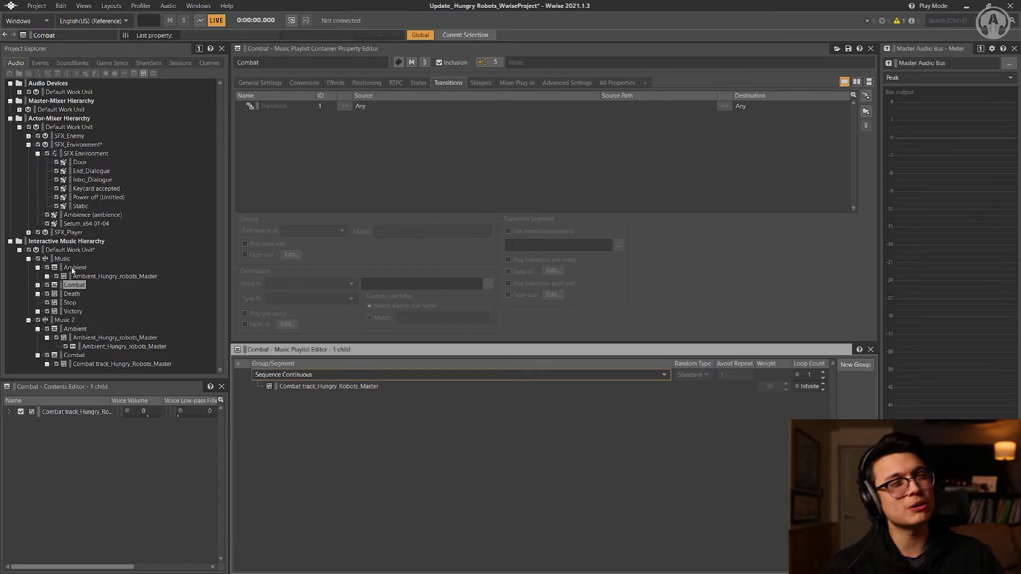
{"action": "left_click", "coordinate": [64, 319]}
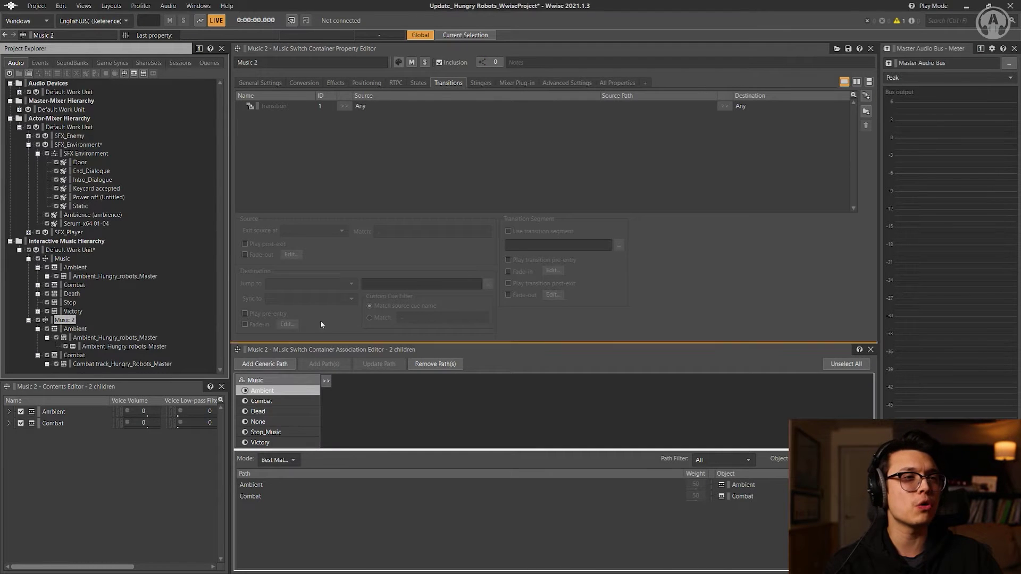
Add a transition to Music 2 with the Ambient playlist as its source and the Combat playlist as its destination
{"action": "left_click", "coordinate": [373, 106]}
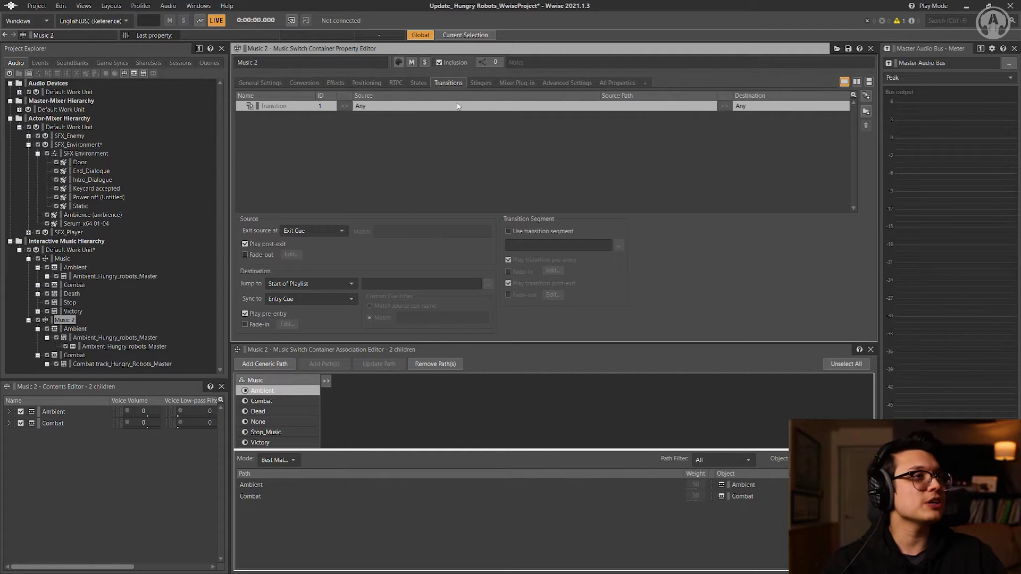
{"action": "left_click", "coordinate": [867, 98]}
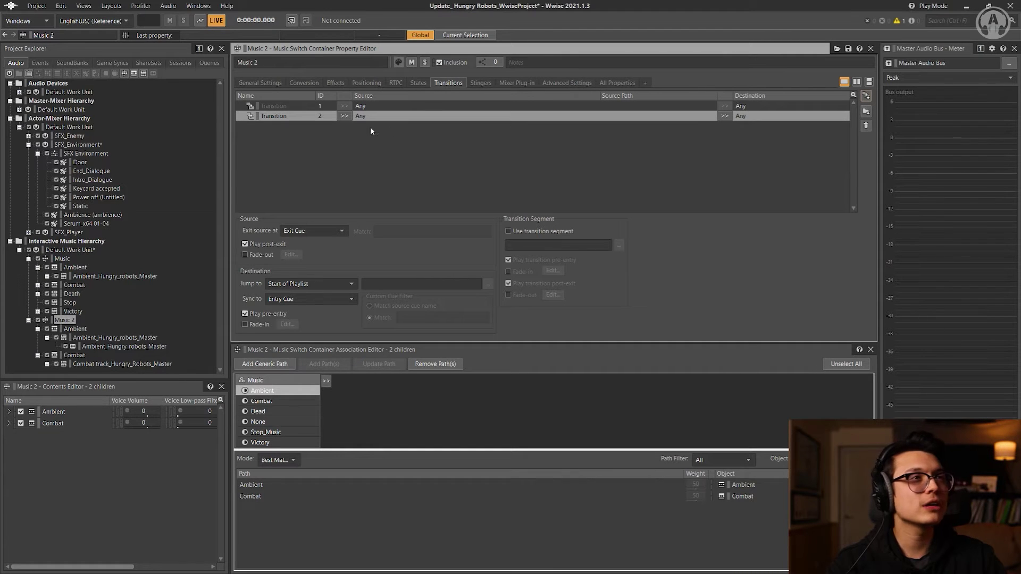
{"action": "left_click", "coordinate": [38, 329]}
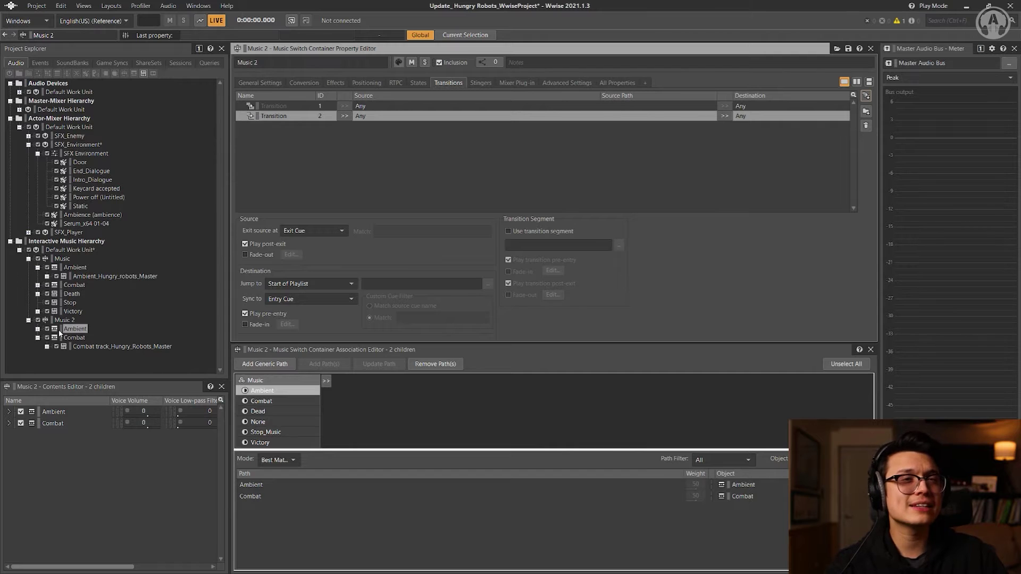
{"action": "left_click_drag", "start_coordinate": [59, 329], "coordinate": [368, 118]}
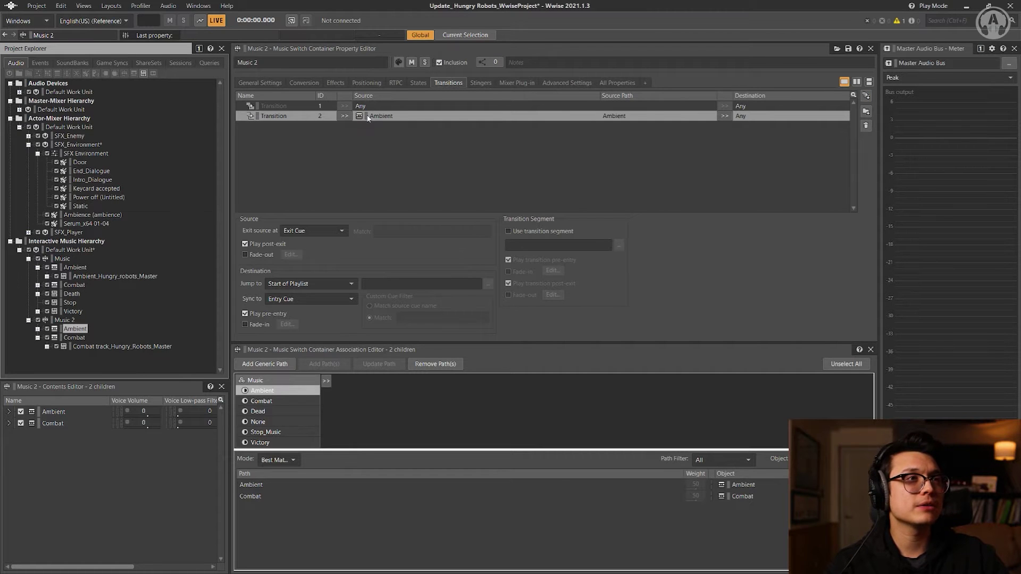
{"action": "left_click_drag", "start_coordinate": [73, 340], "coordinate": [751, 117]}
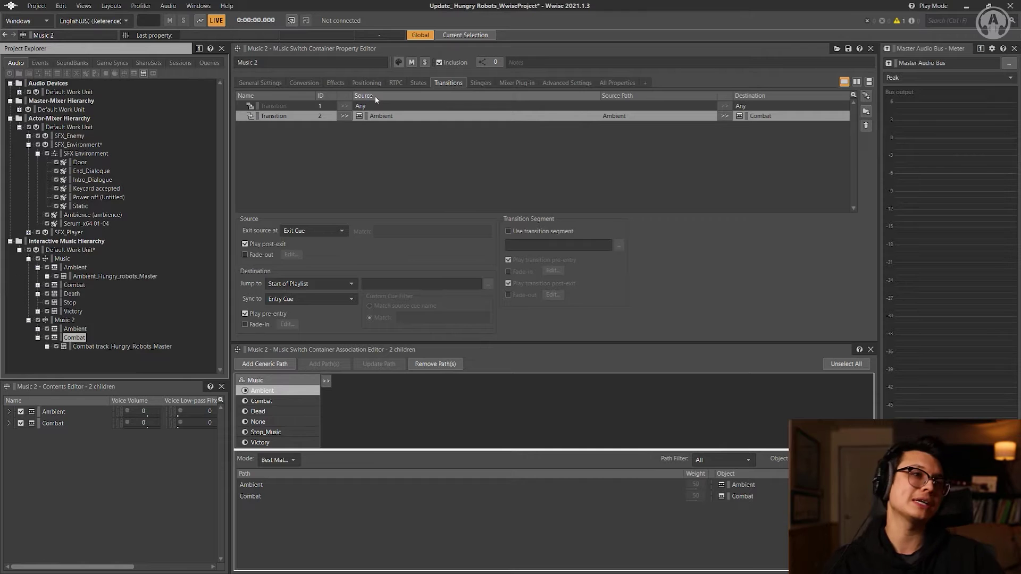
Try the Immediate exit point on the Ambient-to-Combat transition, then set its source to exit at Next Cue
{"action": "left_click", "coordinate": [323, 232]}
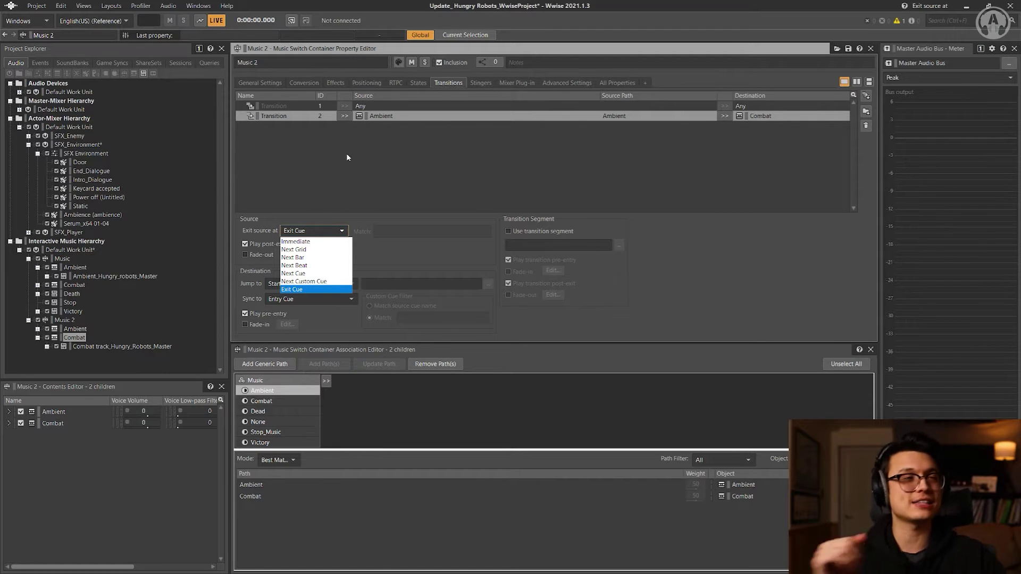
{"action": "left_click", "coordinate": [334, 241]}
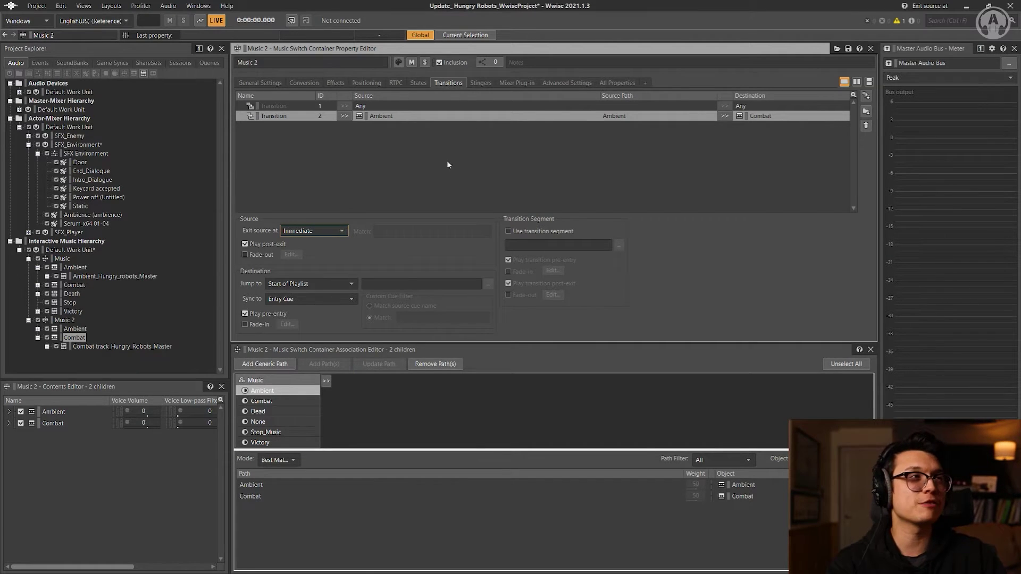
{"action": "left_click", "coordinate": [315, 231]}
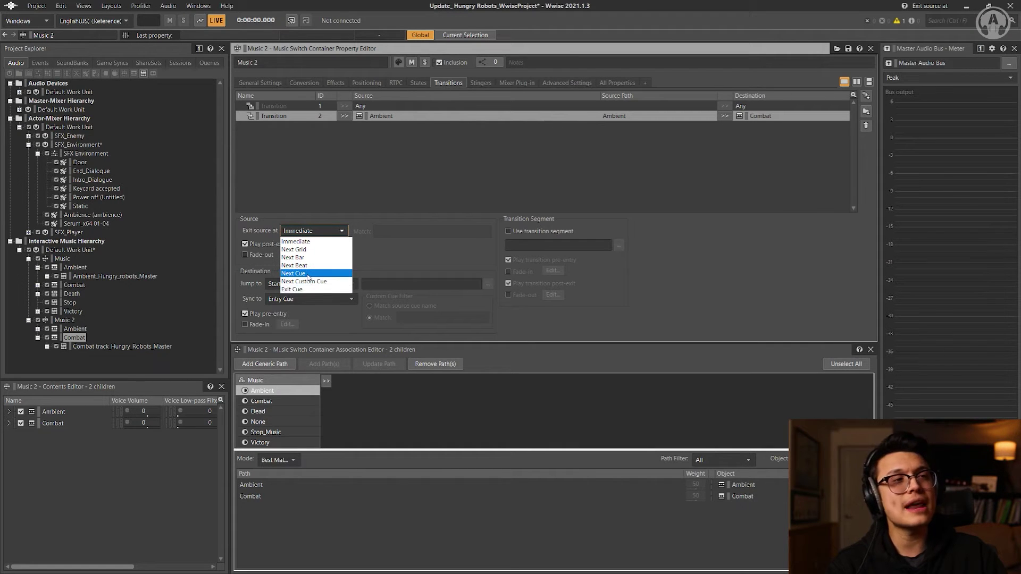
{"action": "left_click", "coordinate": [308, 275]}
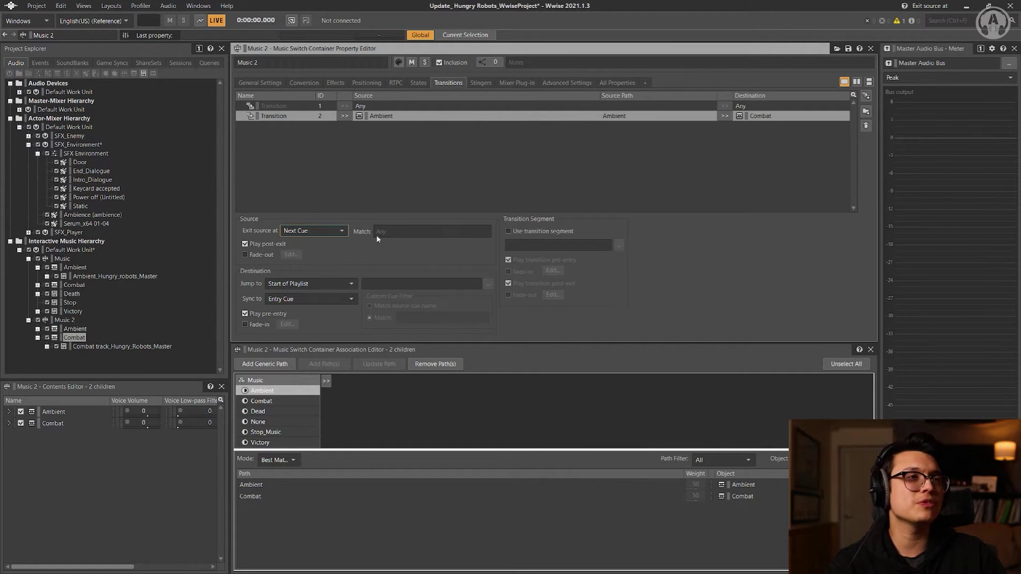
Add two custom cues to Music 2's Ambient_Hungry_robots_Master segment, one at bar 9 and one at bar 21
{"action": "left_click", "coordinate": [38, 328]}
{"action": "left_click", "coordinate": [83, 338]}
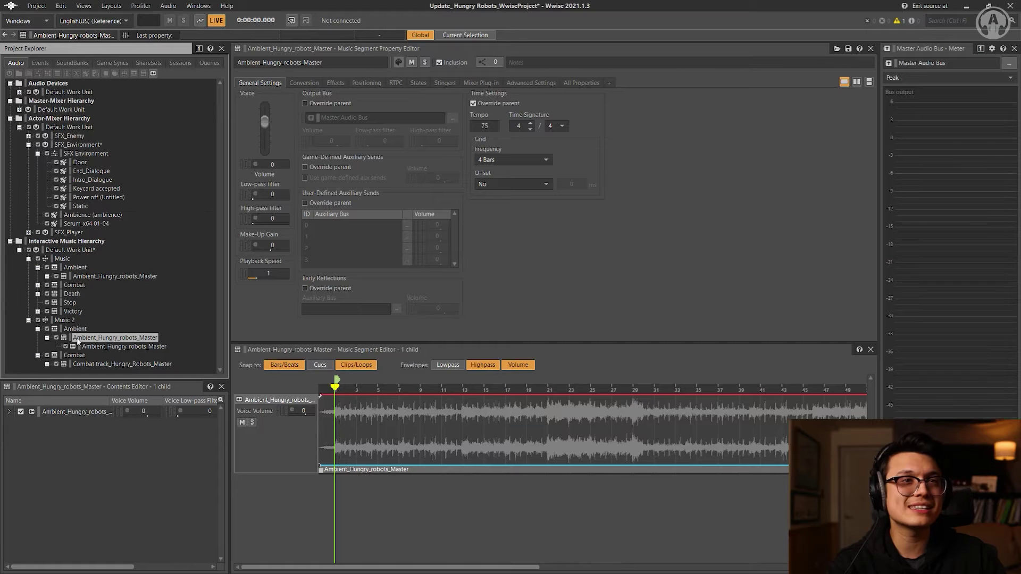
{"action": "right_click", "coordinate": [443, 390]}
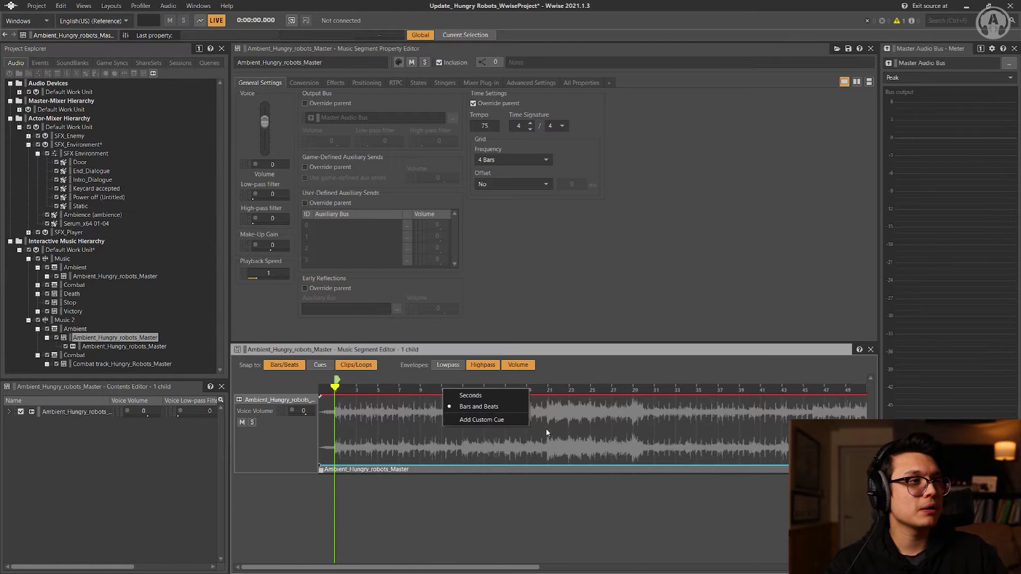
{"action": "left_click", "coordinate": [470, 421]}
{"action": "left_click_drag", "start_coordinate": [444, 381], "coordinate": [420, 381]}
{"action": "right_click", "coordinate": [575, 389]}
{"action": "left_click", "coordinate": [610, 420]}
Color the custom cue at bar 9 of the ambient segment blue and rename it 1
{"action": "right_click", "coordinate": [421, 380]}
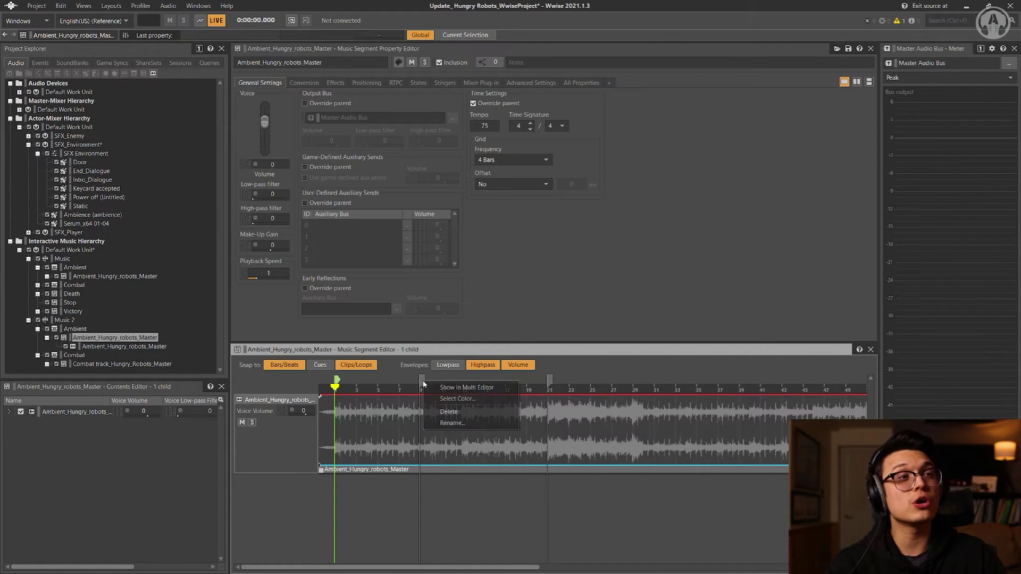
{"action": "left_click", "coordinate": [468, 399]}
{"action": "left_click", "coordinate": [532, 407]}
{"action": "right_click", "coordinate": [421, 381]}
{"action": "left_click", "coordinate": [452, 423]}
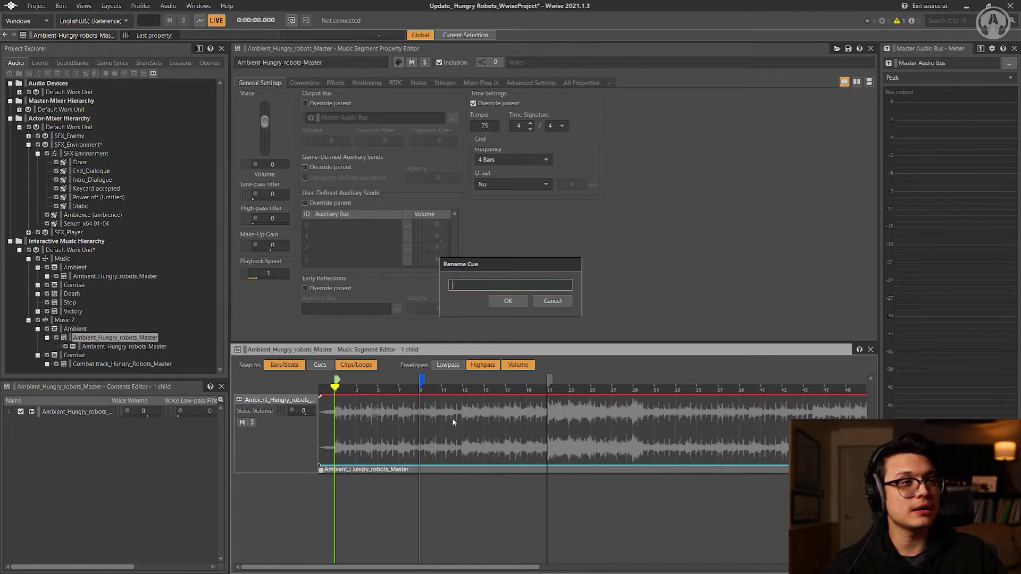
{"action": "type", "text": "1"}
{"action": "key", "text": "Return"}
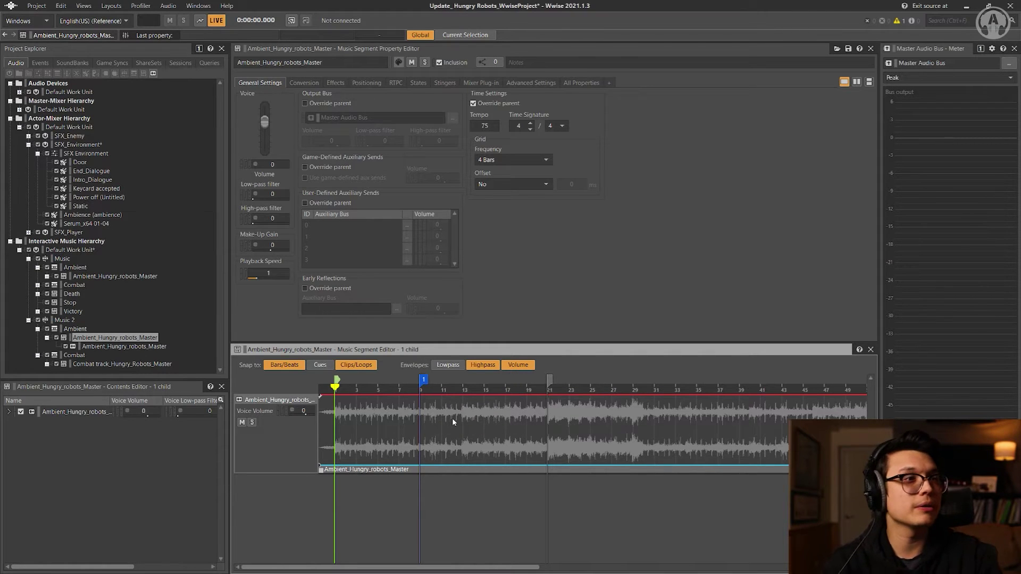
Step the playhead through the ambient segment up to cue 1 and on toward the unnamed cue to examine the exit points
{"action": "left_click", "coordinate": [64, 320]}
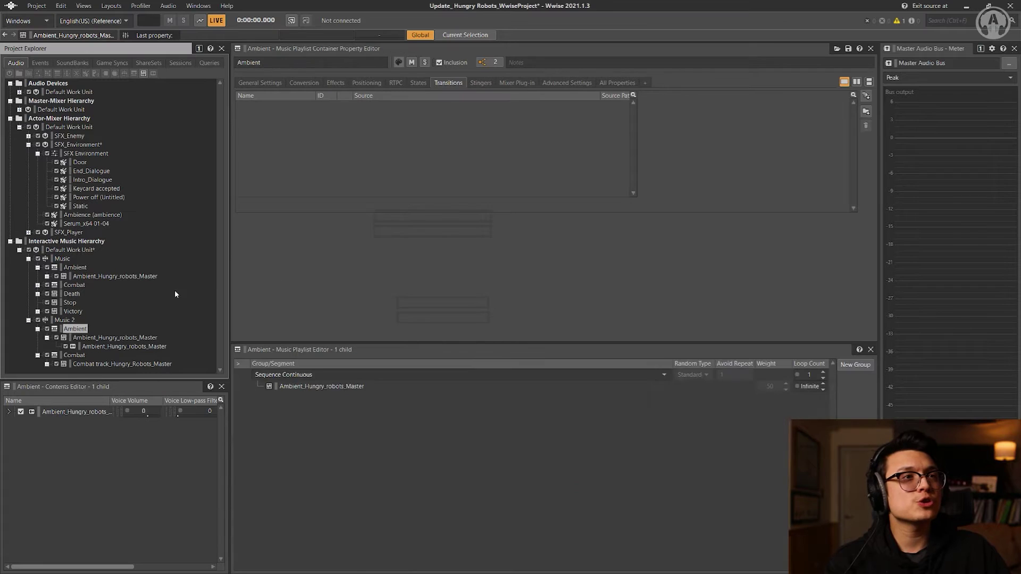
{"action": "left_click", "coordinate": [384, 116]}
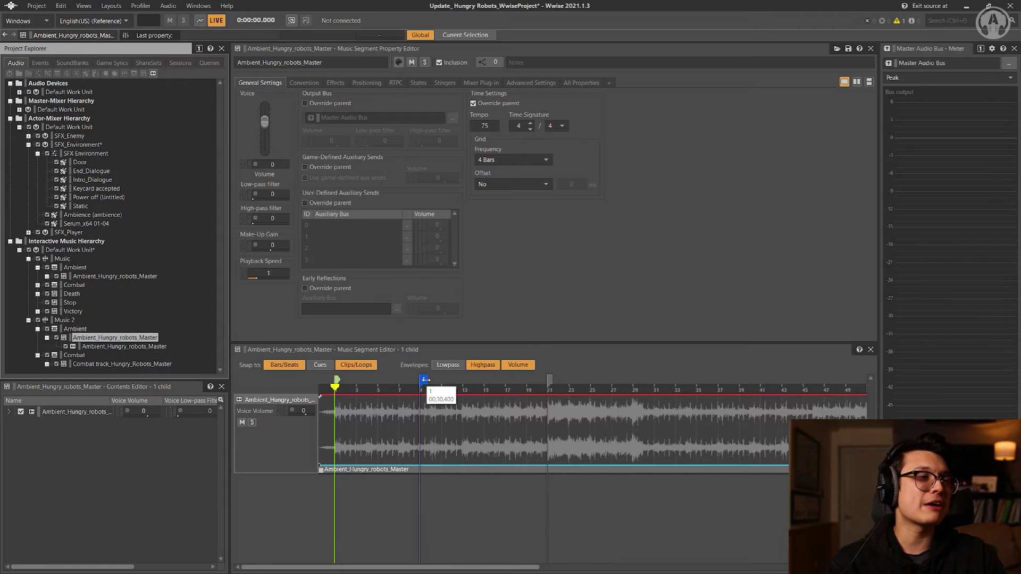
{"action": "left_click", "coordinate": [409, 387]}
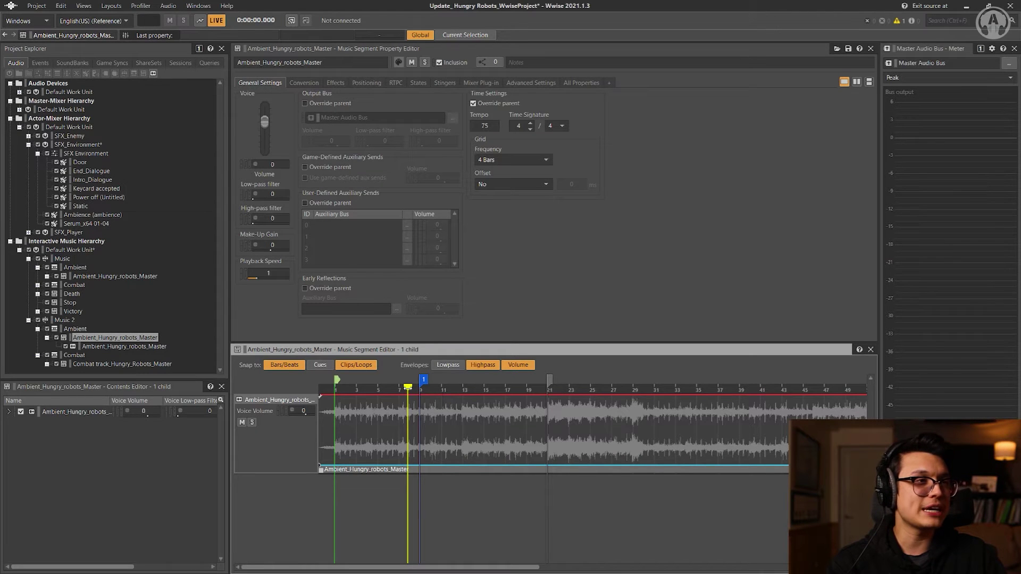
{"action": "mouse_move", "coordinate": [408, 386]}
{"action": "left_mouse_down"}
{"action": "mouse_move", "coordinate": [399, 387]}
{"action": "mouse_move", "coordinate": [420, 387]}
{"action": "left_mouse_up"}
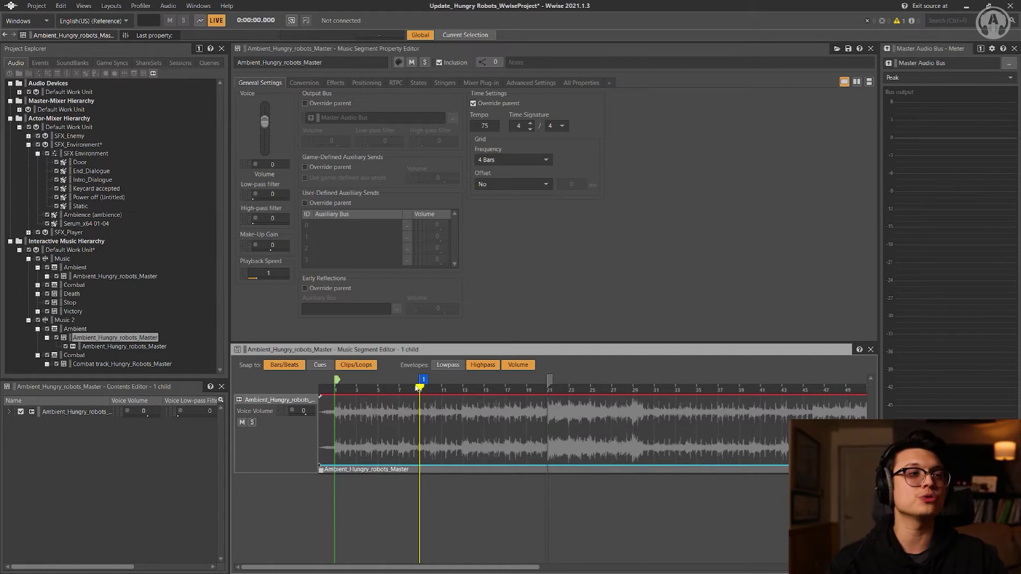
{"action": "mouse_move", "coordinate": [424, 387]}
{"action": "left_mouse_down"}
{"action": "mouse_move", "coordinate": [856, 386]}
{"action": "mouse_move", "coordinate": [521, 397]}
{"action": "left_mouse_up"}
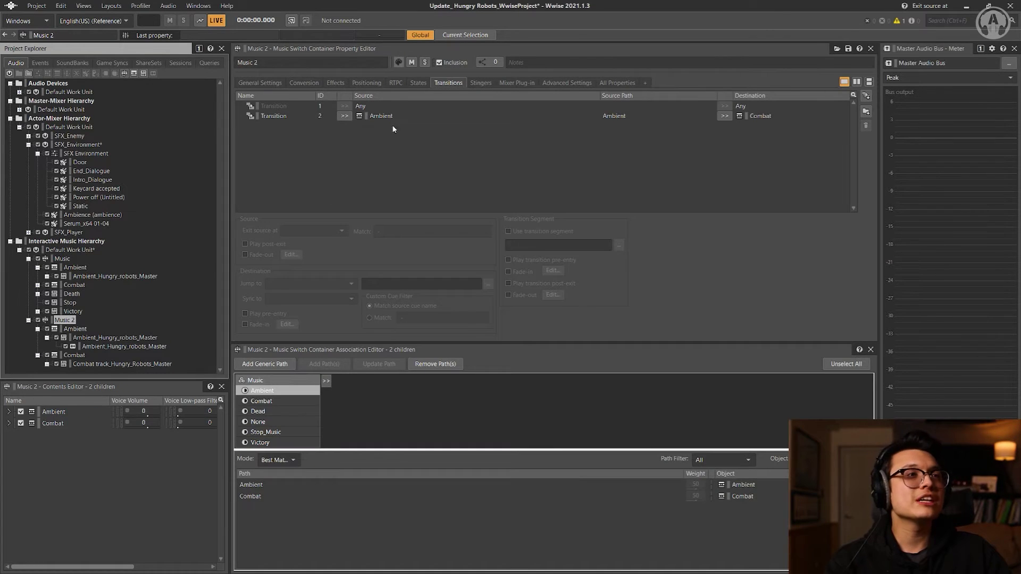
Review the exit source options of the Ambient-to-Combat transition and the cues on the ambient music track
{"action": "left_click", "coordinate": [385, 117]}
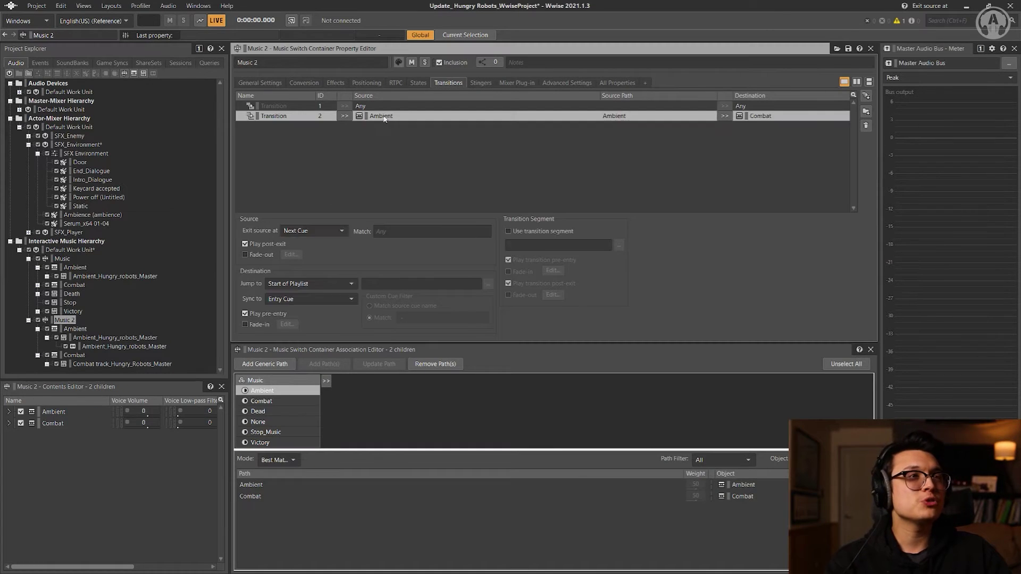
{"action": "left_click", "coordinate": [318, 232]}
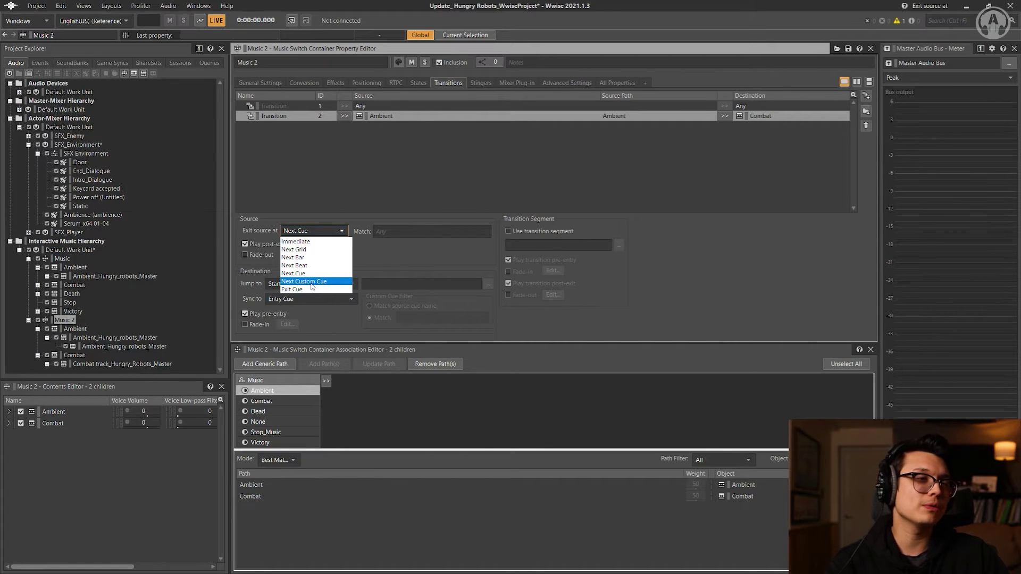
{"action": "left_click", "coordinate": [718, 306]}
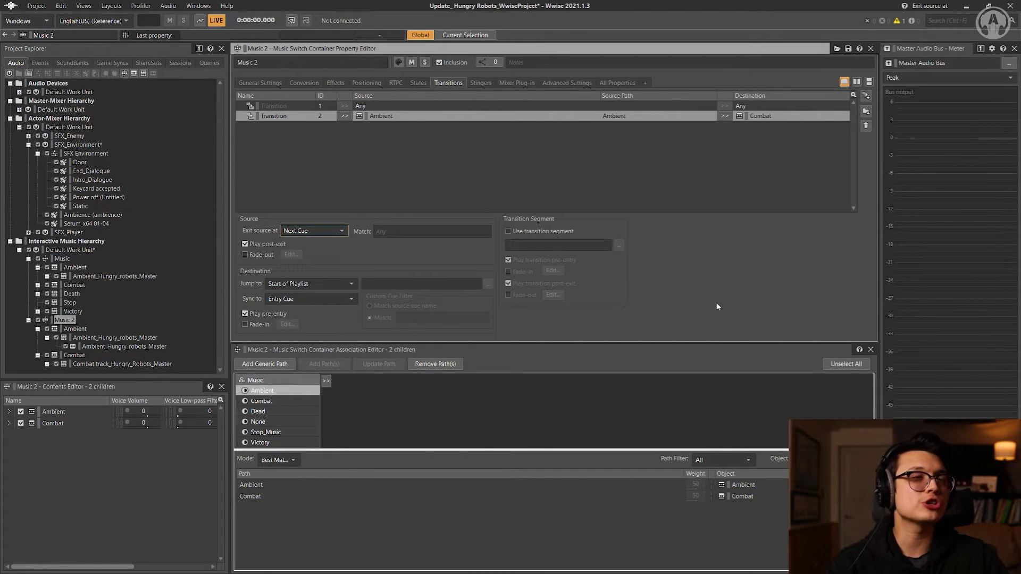
{"action": "left_click", "coordinate": [106, 345]}
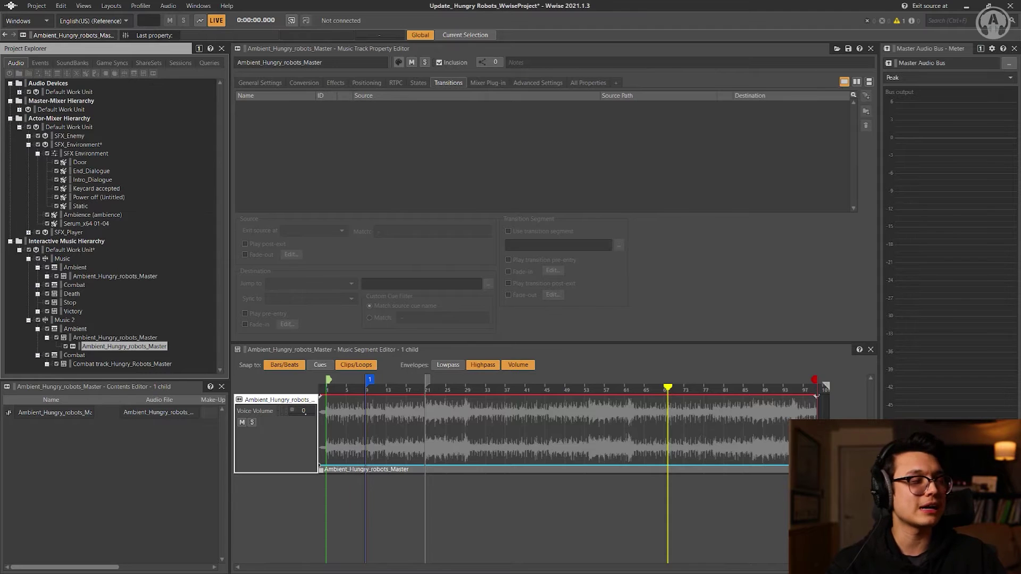
Set the Ambient-to-Combat transition to exit its source at Next Custom Cue, matching the cue named 1
{"action": "left_click", "coordinate": [64, 319]}
{"action": "left_click", "coordinate": [384, 115]}
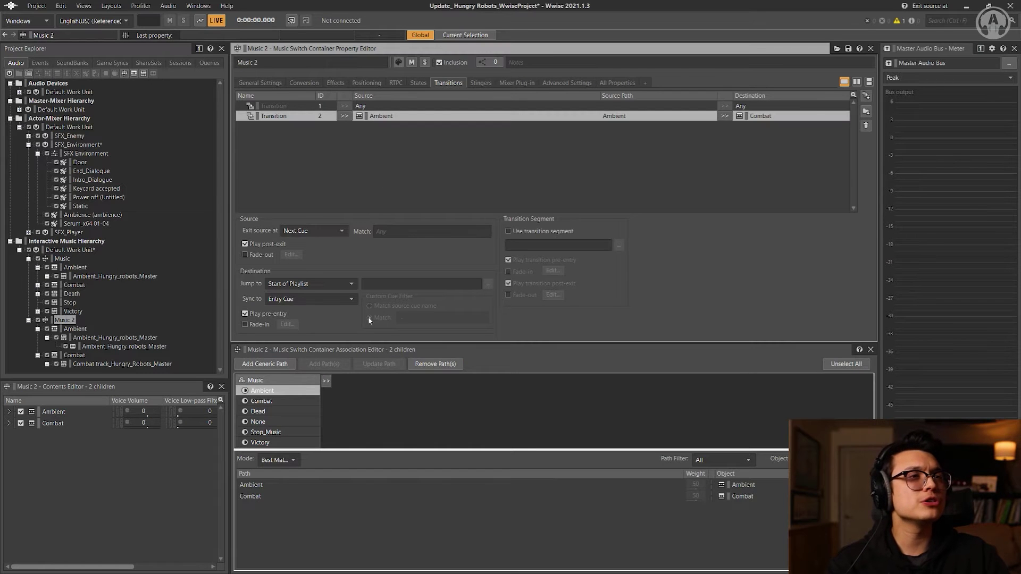
{"action": "left_click", "coordinate": [415, 231]}
{"action": "type", "text": "11"}
{"action": "left_click", "coordinate": [401, 252]}
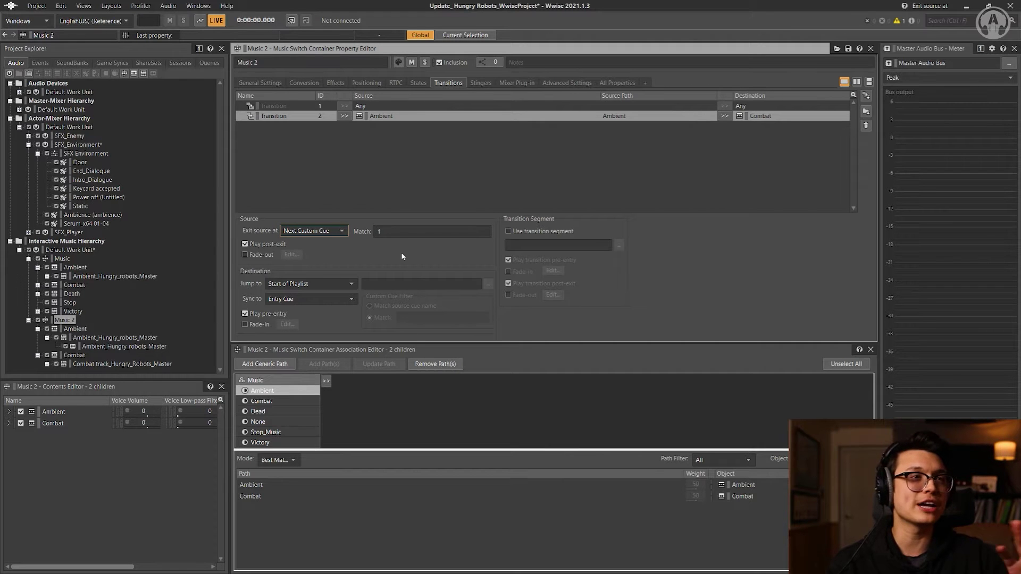
Set the Ambient-to-Combat transition to exit its source at Exit Cue and sync its destination to Entry Cue
{"action": "left_click", "coordinate": [339, 231]}
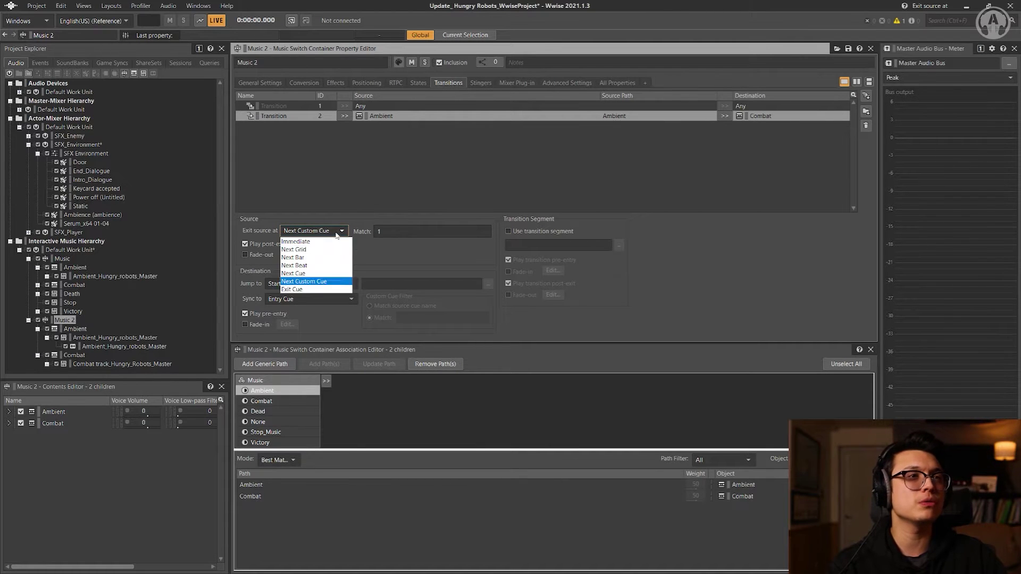
{"action": "left_click", "coordinate": [301, 289]}
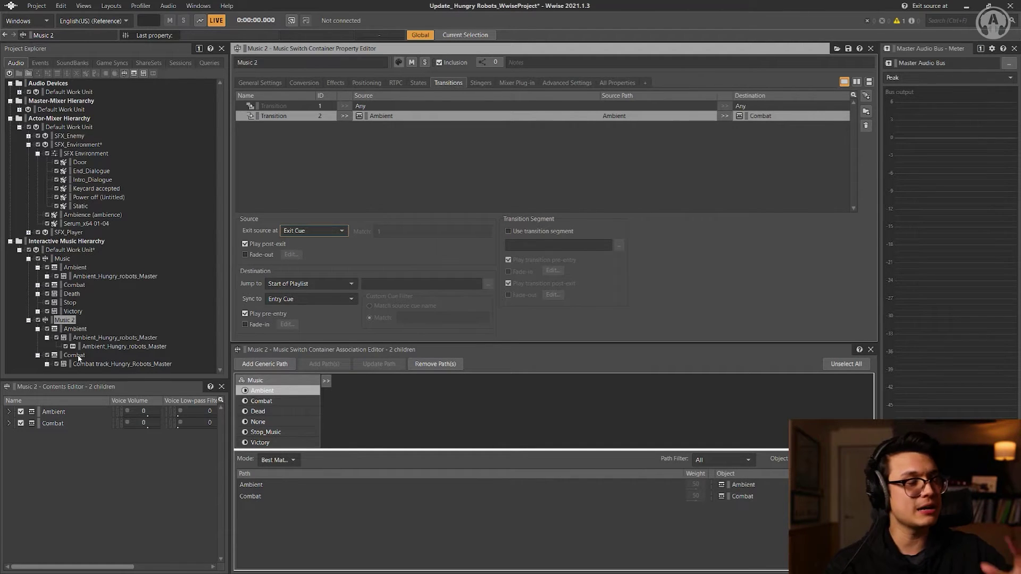
{"action": "left_click", "coordinate": [324, 298]}
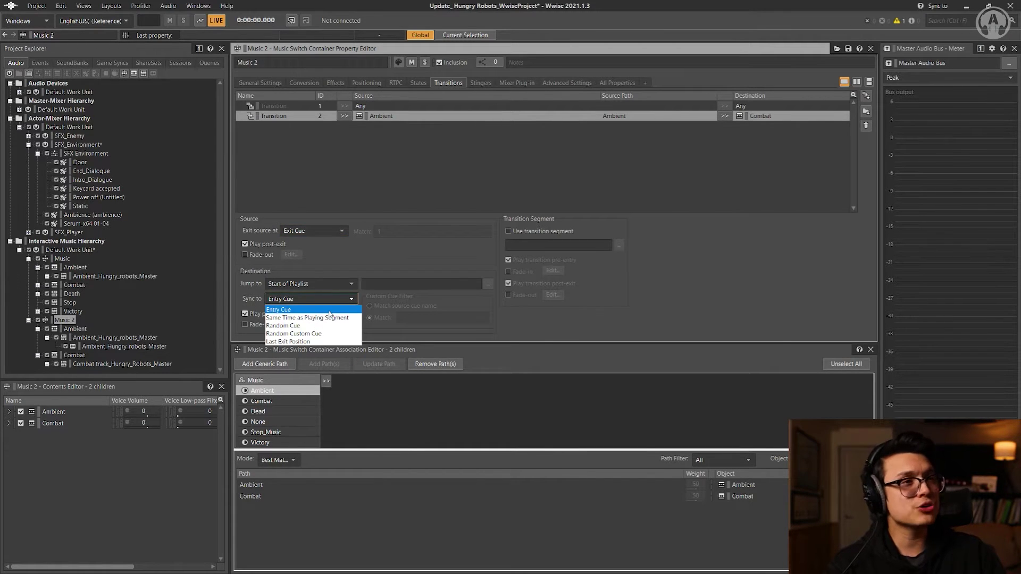
{"action": "left_click", "coordinate": [309, 310]}
{"action": "left_click", "coordinate": [95, 338]}
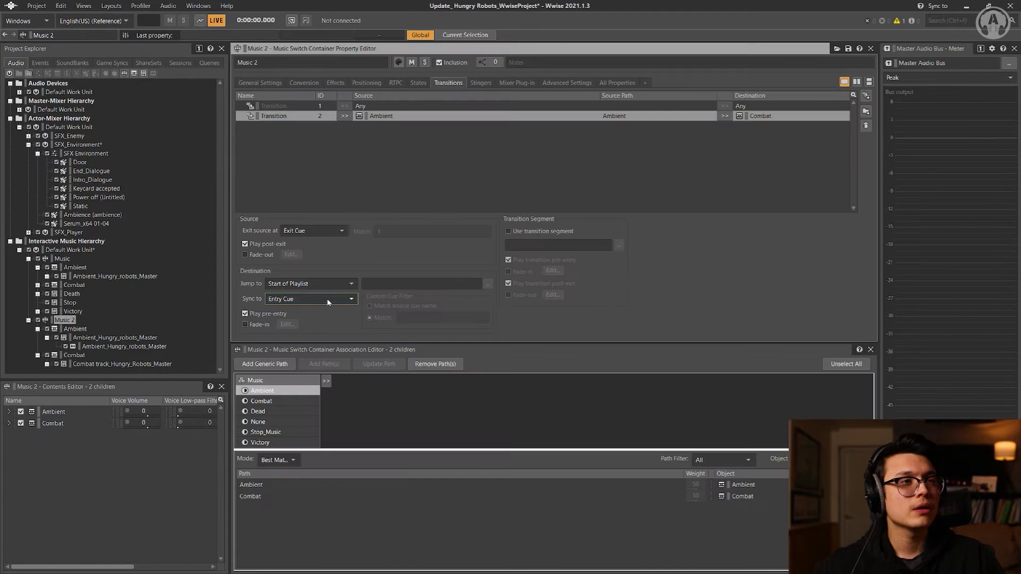
Set the Ambient-to-Combat transition to exit its source at Immediate and sync its destination to Random Cue
{"action": "left_click", "coordinate": [311, 299]}
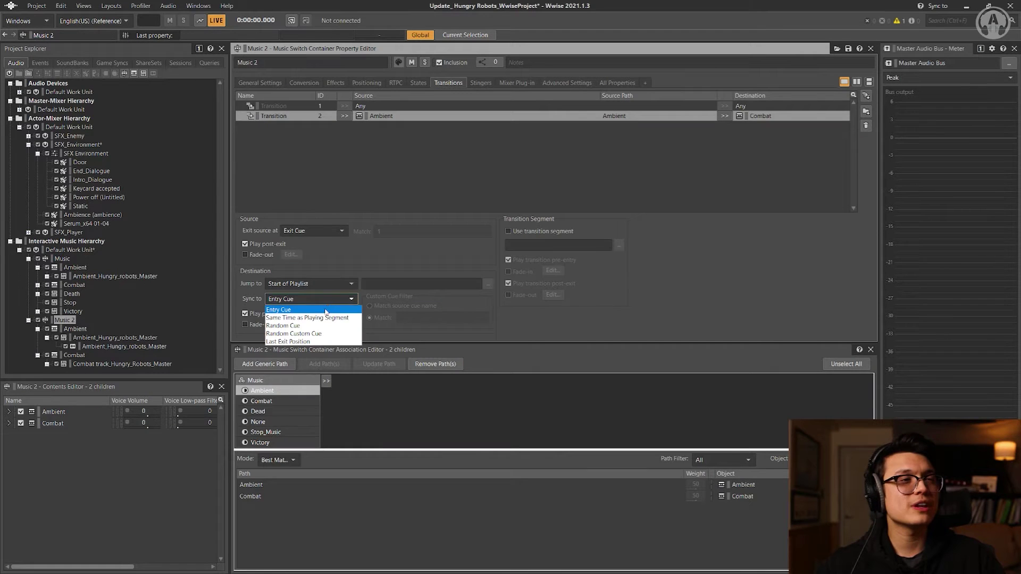
{"action": "left_click", "coordinate": [326, 320]}
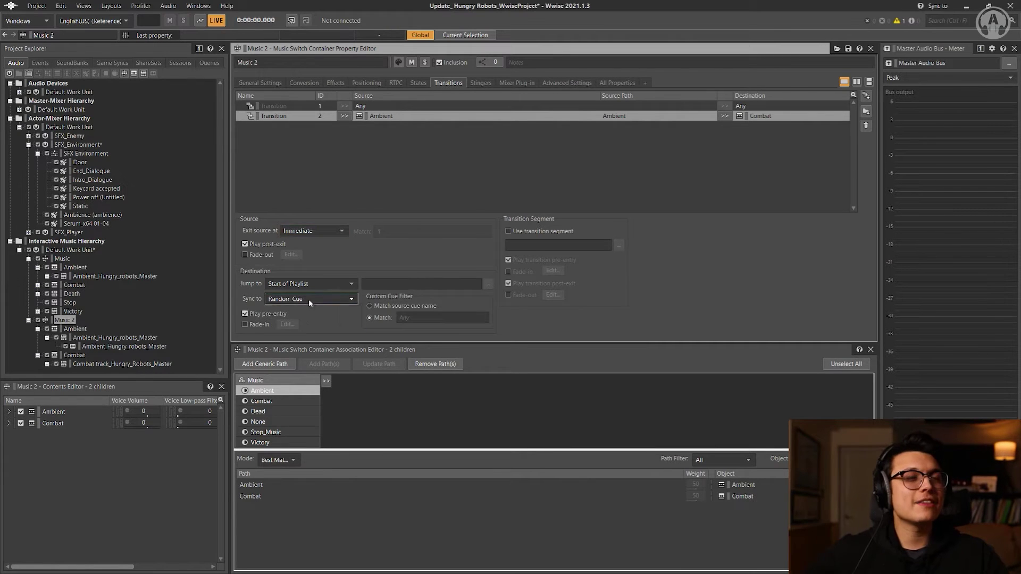
{"action": "left_click", "coordinate": [309, 298]}
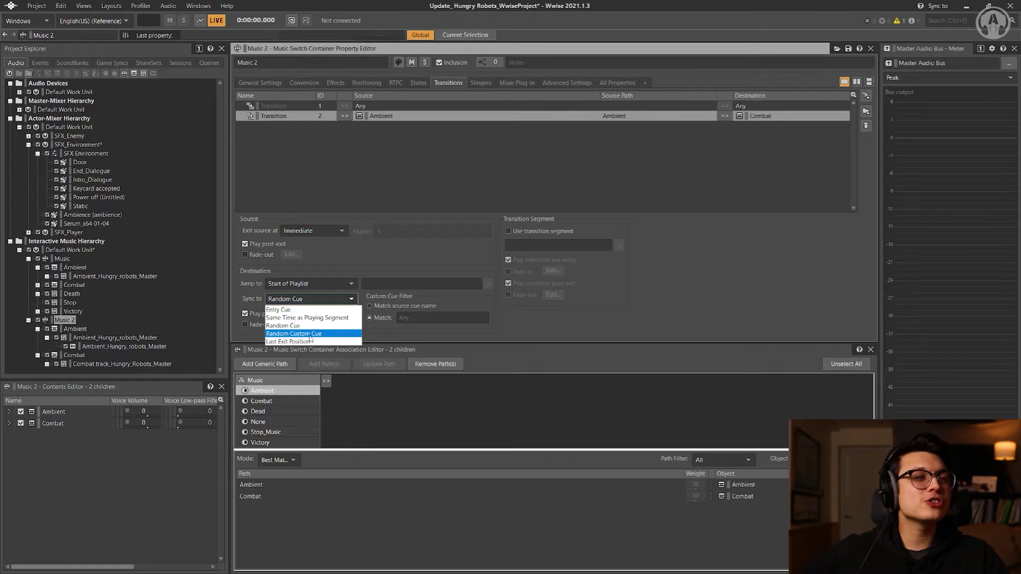
{"action": "left_click", "coordinate": [369, 245]}
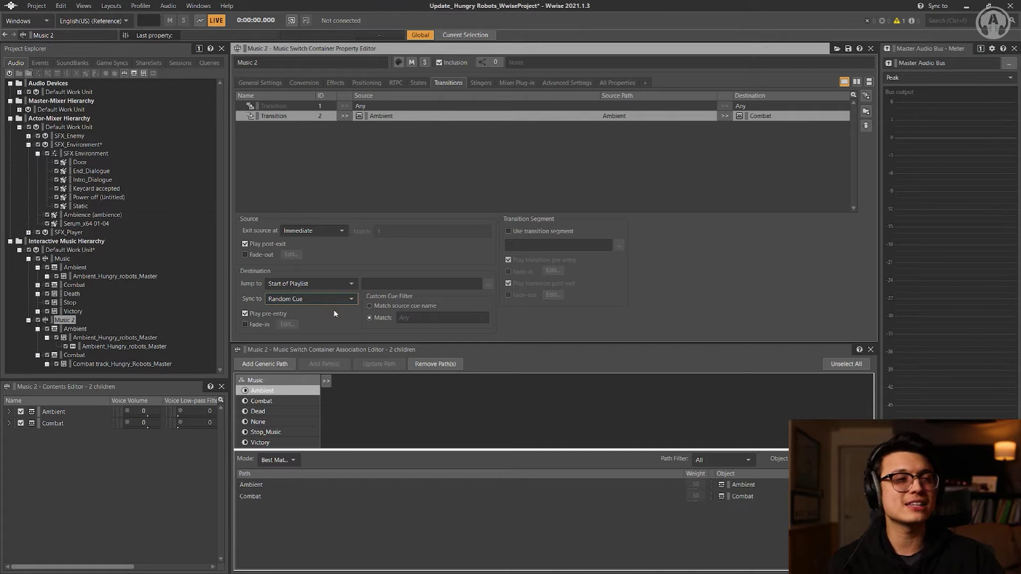
Add a custom cue to Music 2's Combat track_Hungry_Robots_Master segment and place it at about bar 23
{"action": "left_click", "coordinate": [121, 364]}
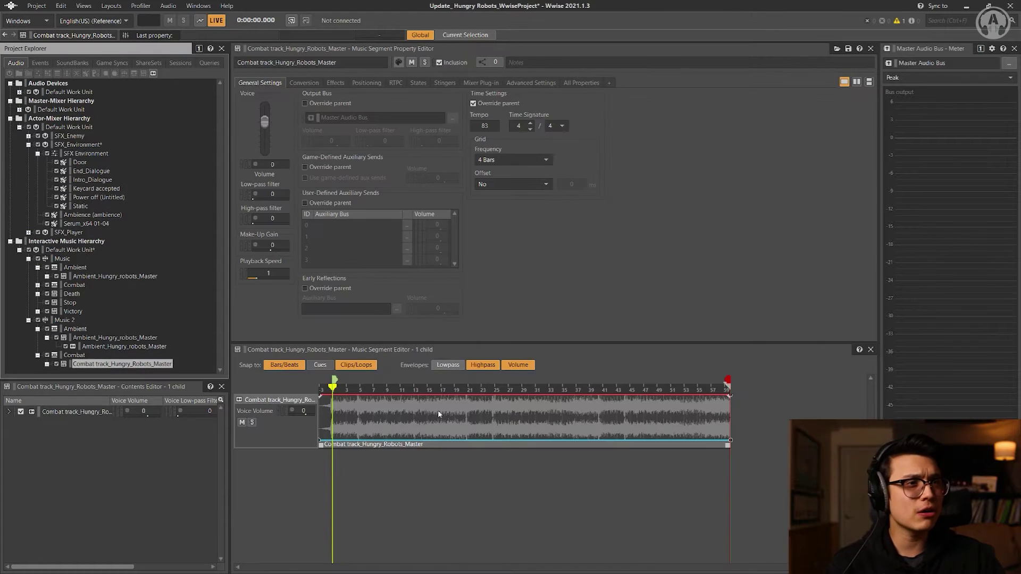
{"action": "right_click", "coordinate": [401, 389]}
{"action": "left_click", "coordinate": [430, 418]}
{"action": "mouse_move", "coordinate": [402, 380]}
{"action": "left_mouse_down"}
{"action": "mouse_move", "coordinate": [377, 381]}
{"action": "mouse_move", "coordinate": [483, 381]}
{"action": "left_mouse_up"}
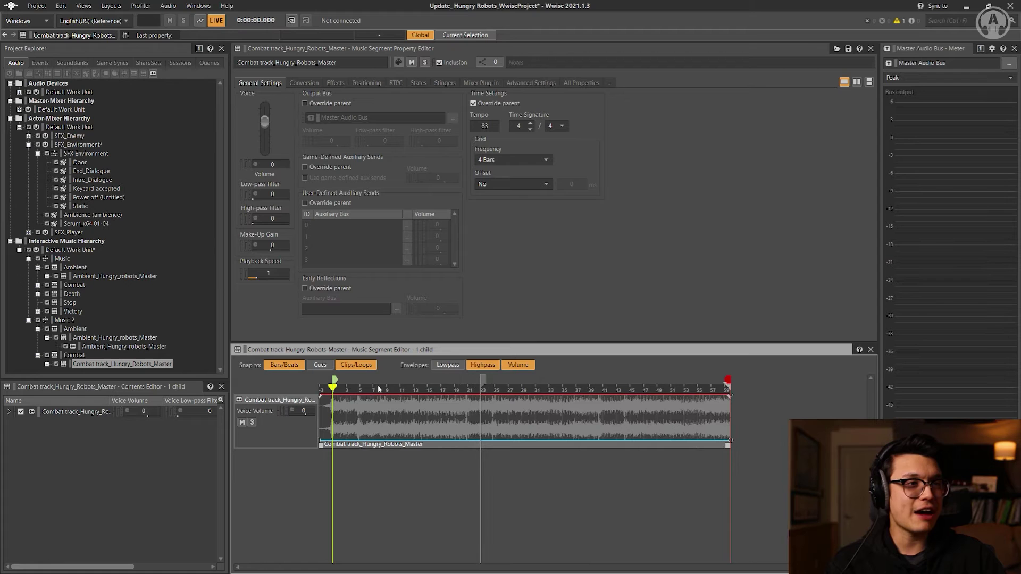
Sync the destination of Music 2's Ambient-to-Combat transition to Last Exit Position
{"action": "left_click", "coordinate": [64, 320]}
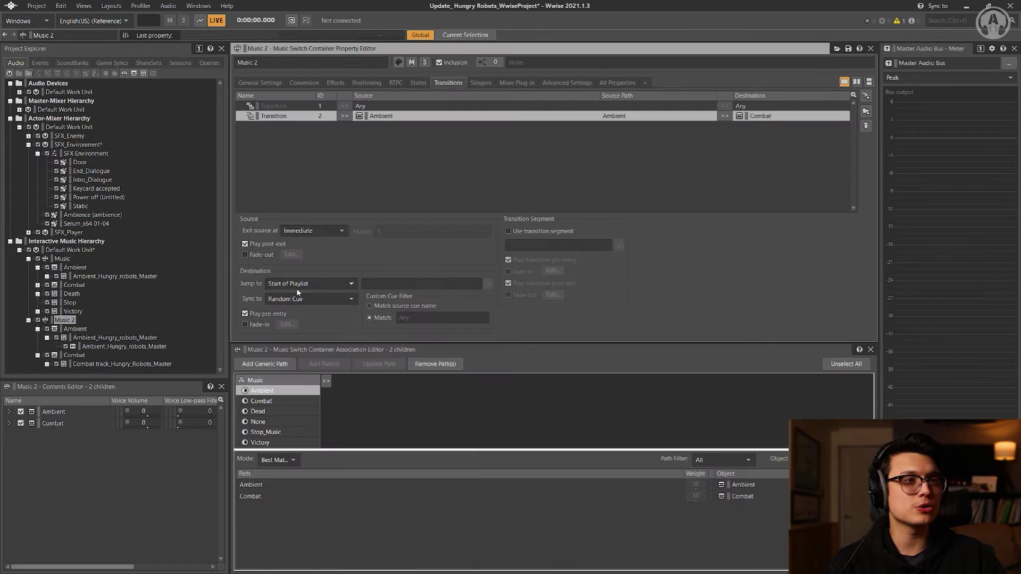
{"action": "left_click", "coordinate": [315, 297]}
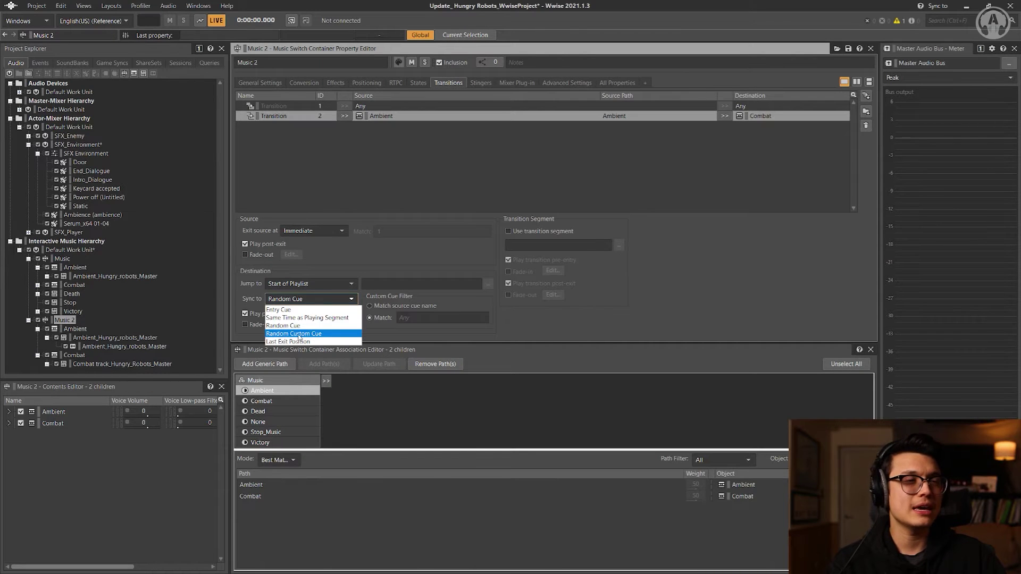
{"action": "left_click", "coordinate": [659, 320]}
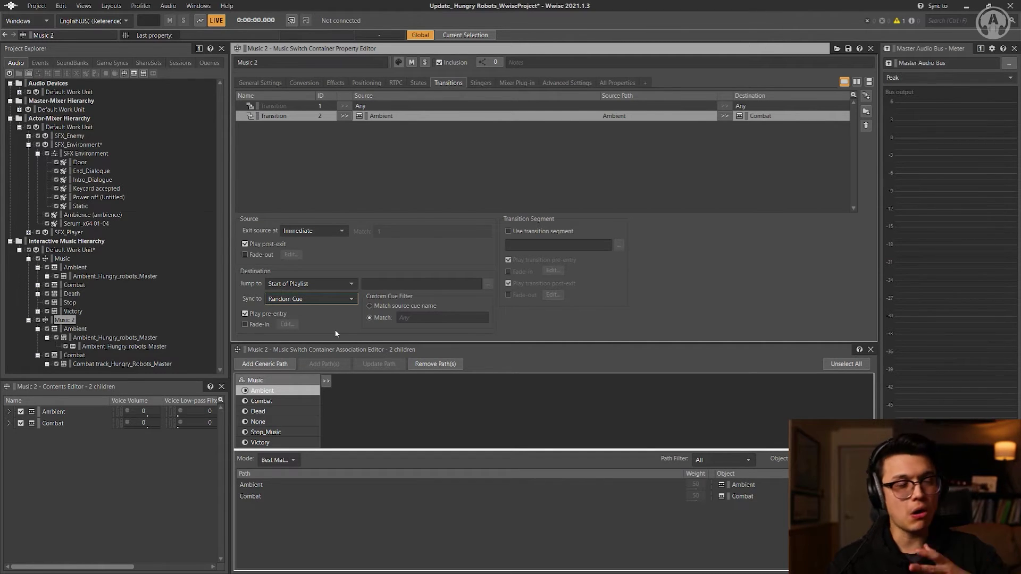
{"action": "left_click", "coordinate": [420, 317]}
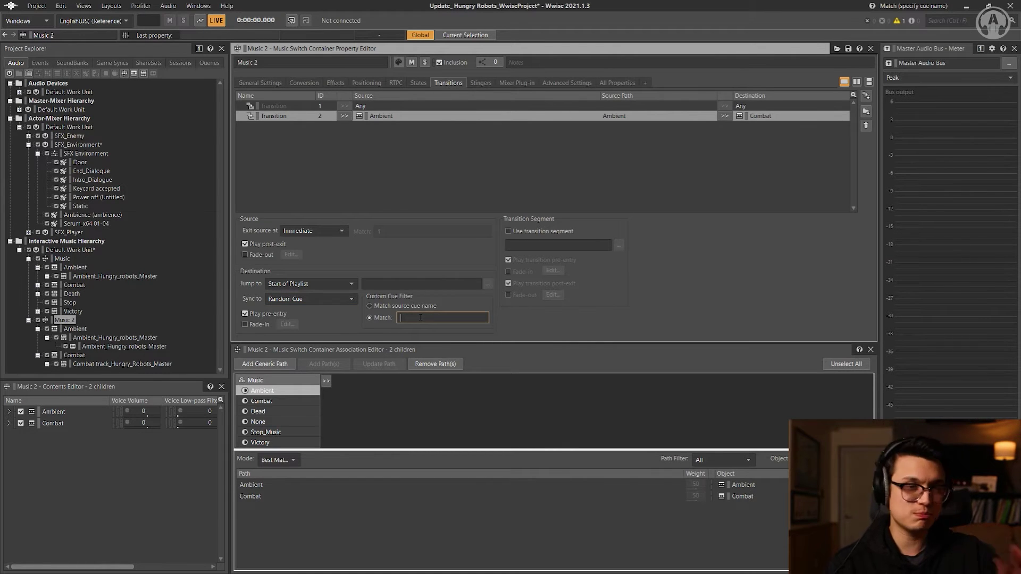
{"action": "left_click", "coordinate": [289, 299]}
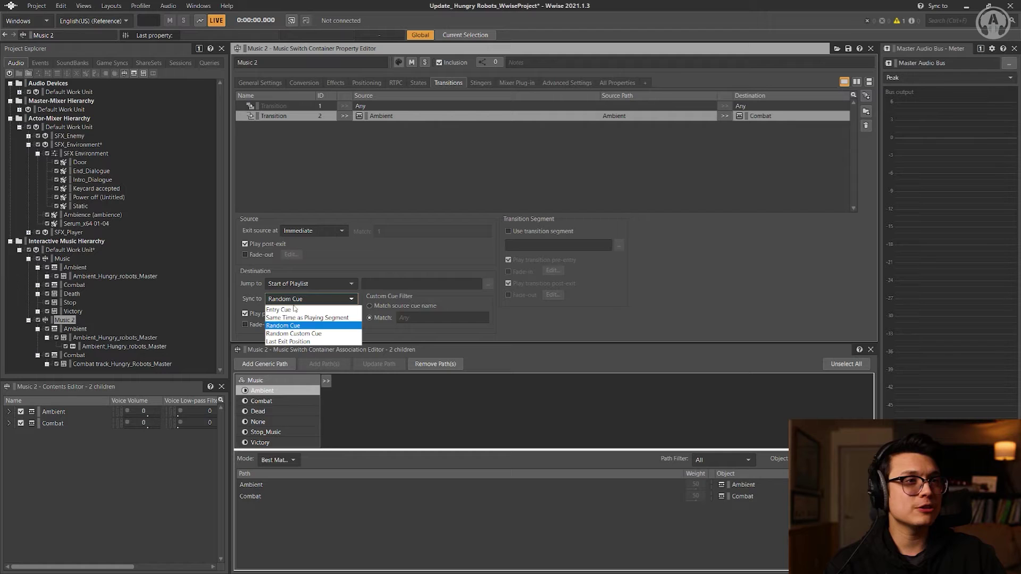
{"action": "left_click", "coordinate": [297, 343]}
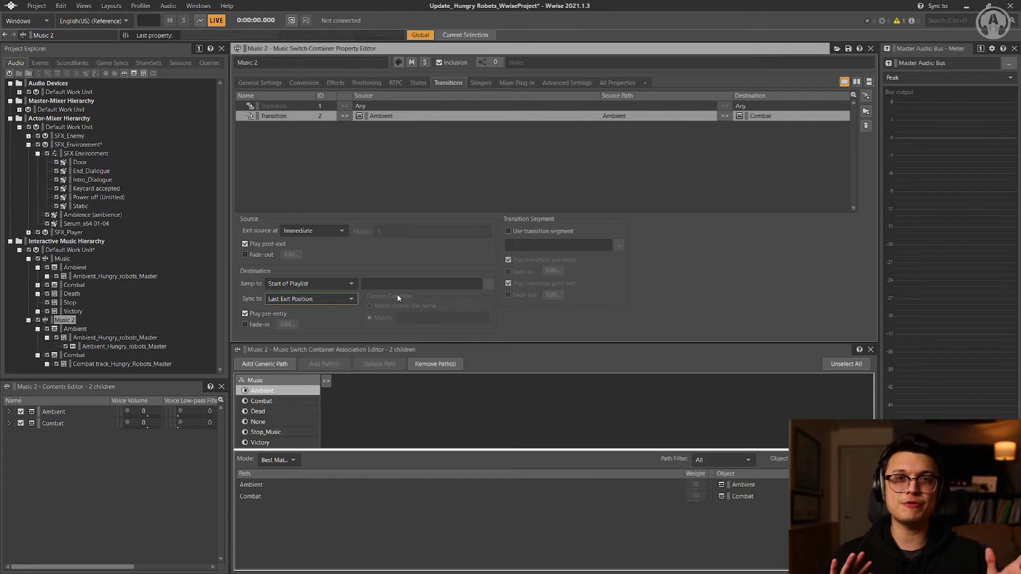
Keep the Ambient-to-Combat transition's source exit at Immediate, sync its destination to Entry Cue and disable Play pre-entry
{"action": "left_click", "coordinate": [303, 299]}
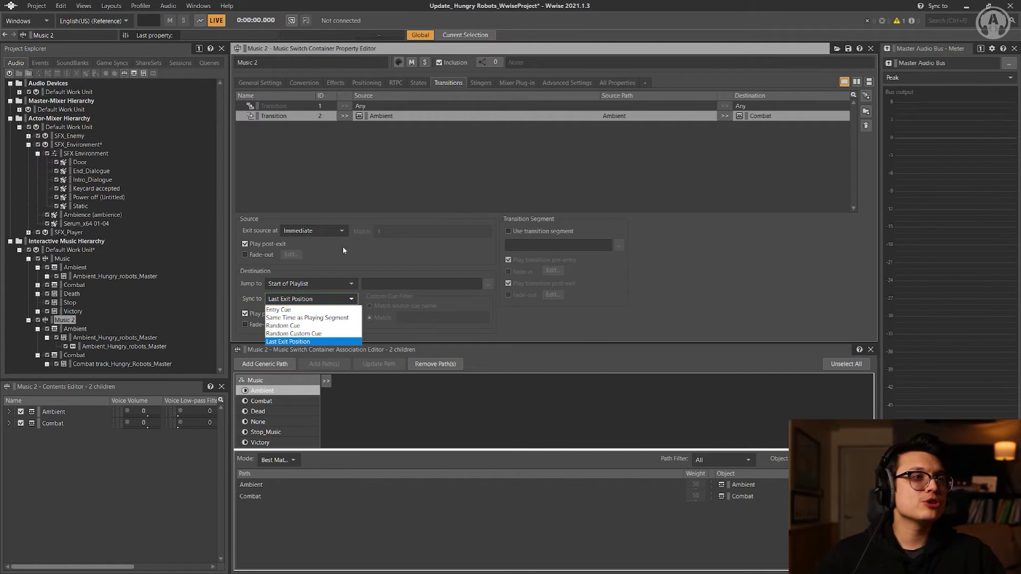
{"action": "left_click", "coordinate": [327, 231]}
{"action": "left_click", "coordinate": [327, 230]}
{"action": "left_click", "coordinate": [316, 243]}
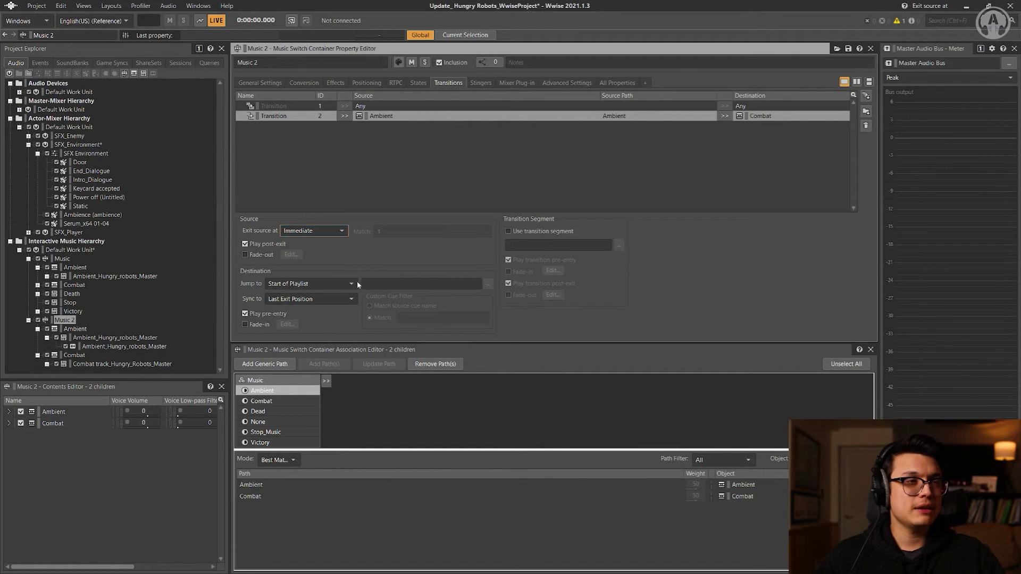
{"action": "left_click", "coordinate": [324, 299]}
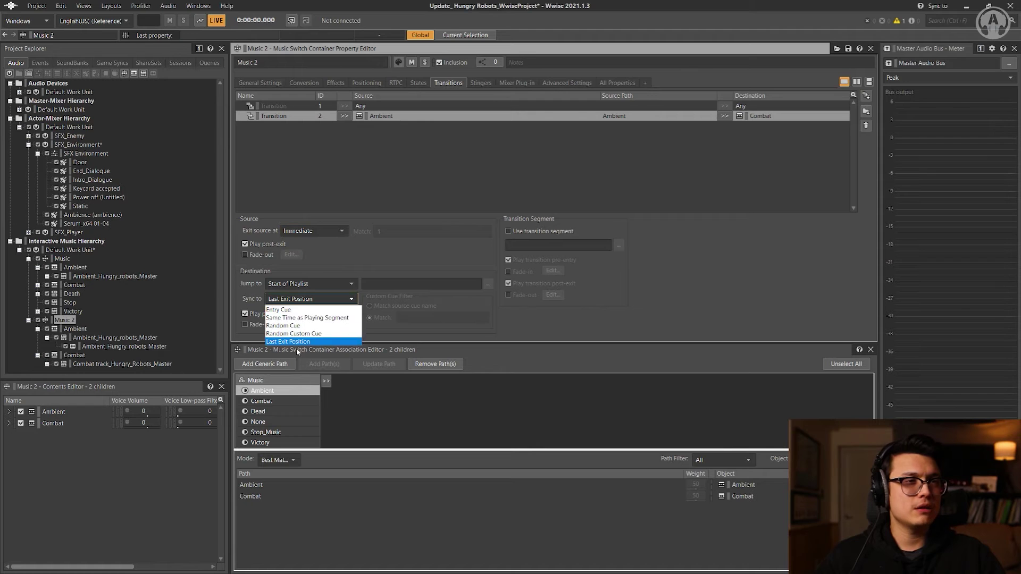
{"action": "left_click", "coordinate": [298, 310]}
{"action": "left_click", "coordinate": [244, 315]}
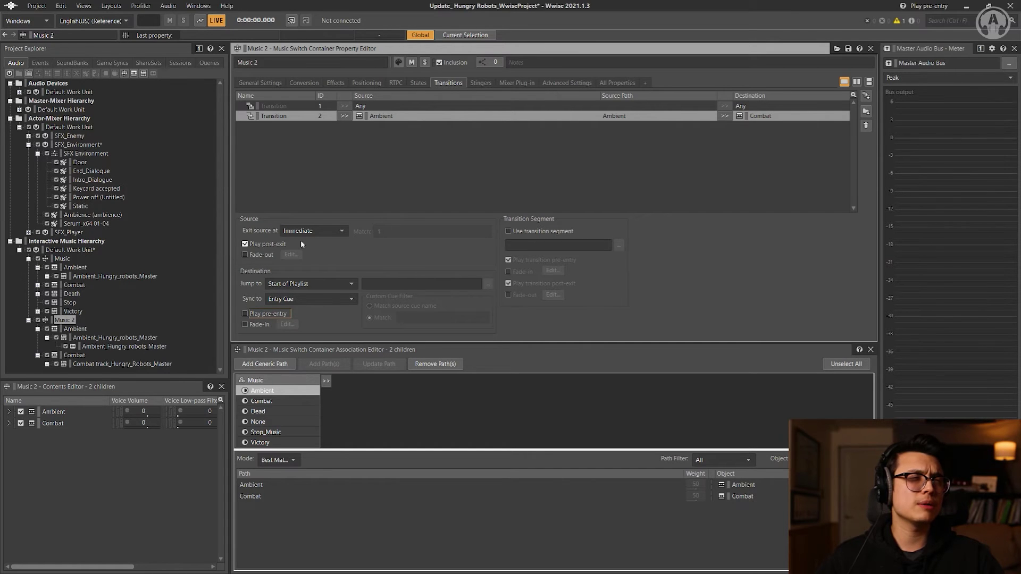
Disable Play post-exit and Play pre-entry on the default Any-to-Any transition
{"action": "left_click", "coordinate": [413, 107]}
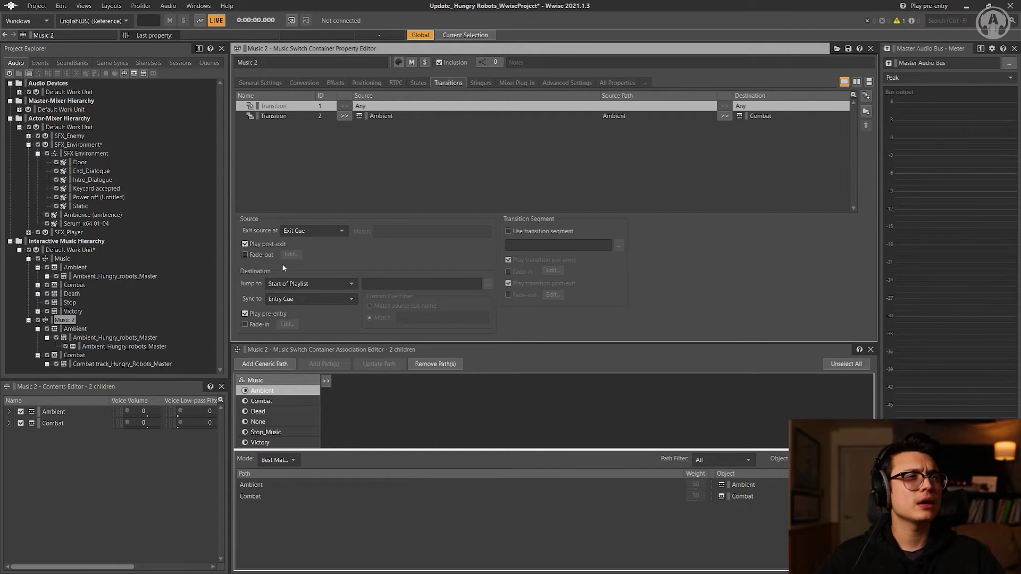
{"action": "left_click", "coordinate": [245, 244]}
{"action": "left_click", "coordinate": [245, 314]}
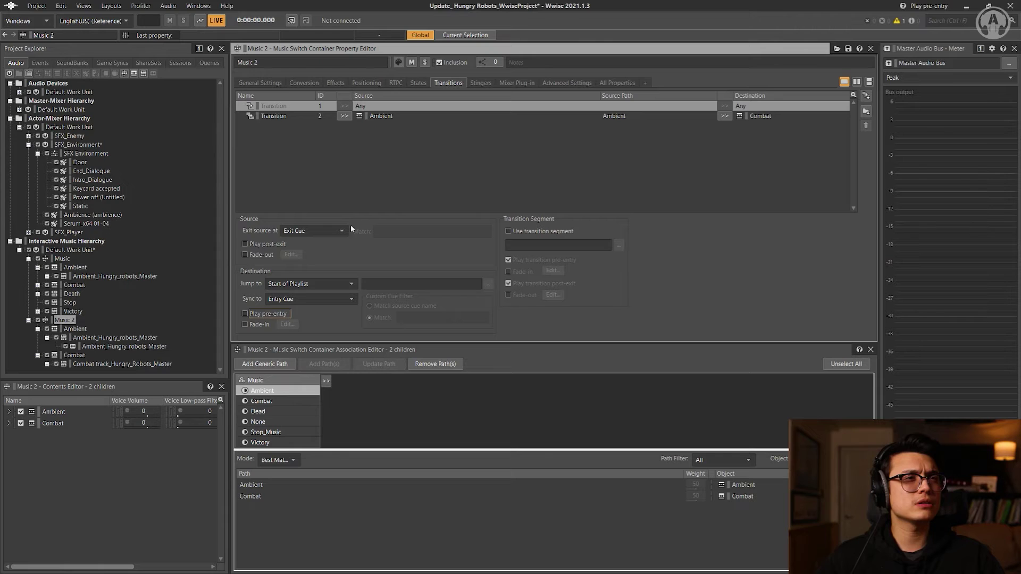
Audition the Ambient-to-Combat transition by playing Music 2 in the Ambient state and switching the Music state to Combat
{"action": "left_click", "coordinate": [373, 115]}
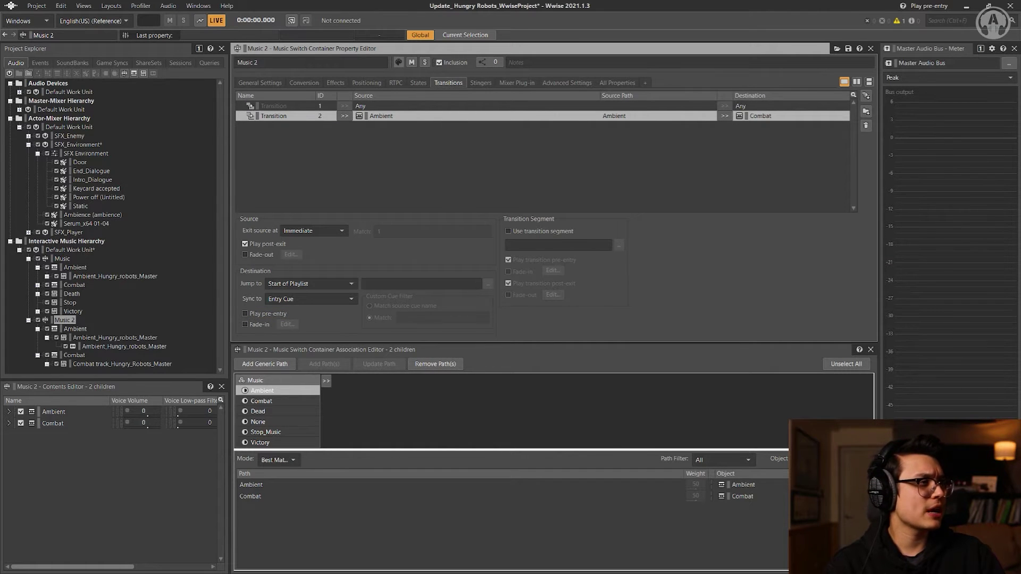
{"action": "key", "text": "ctrl+t"}
{"action": "left_click", "coordinate": [970, 372]}
{"action": "left_click", "coordinate": [962, 381]}
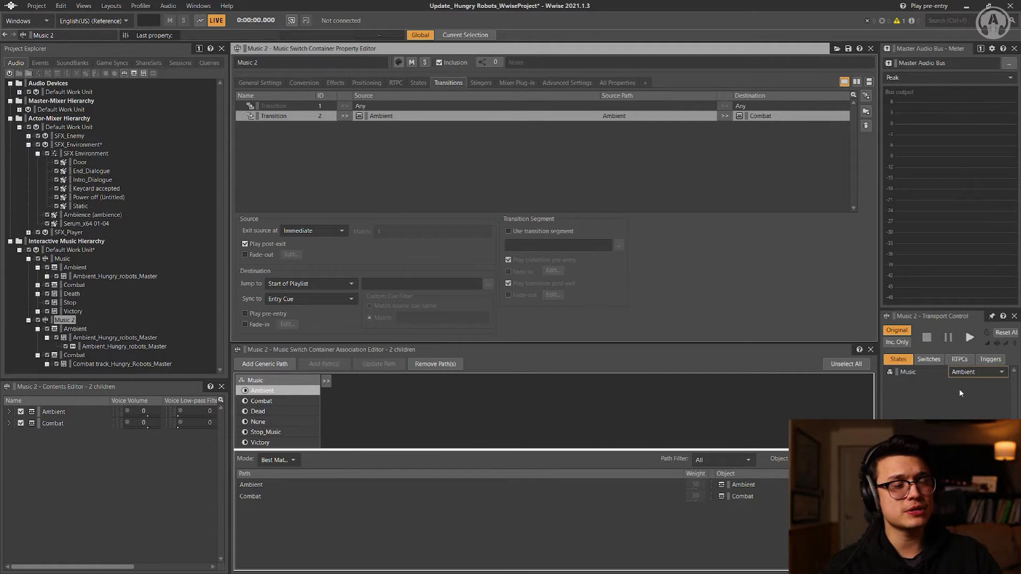
{"action": "key", "text": "space"}
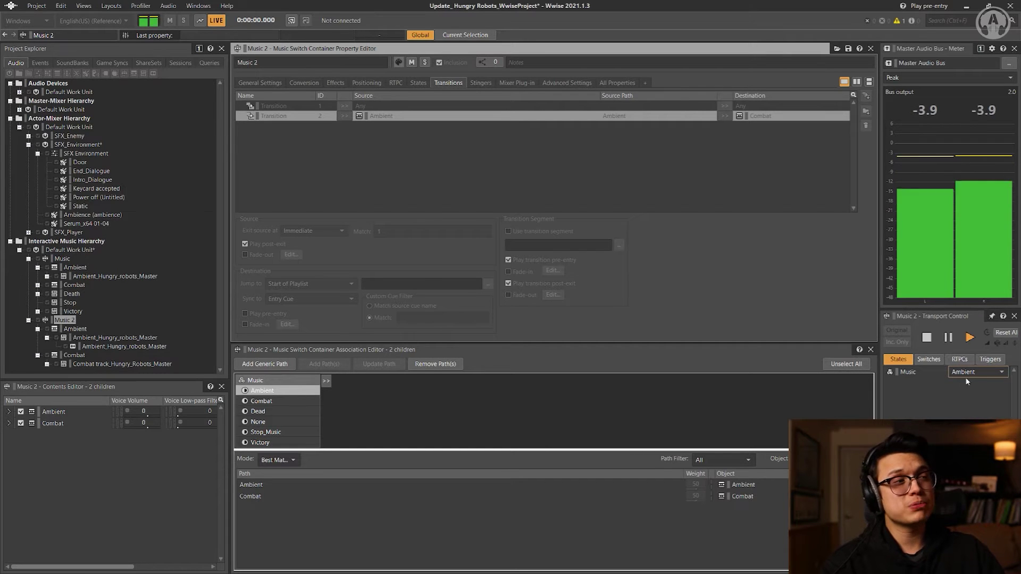
{"action": "left_click", "coordinate": [973, 372]}
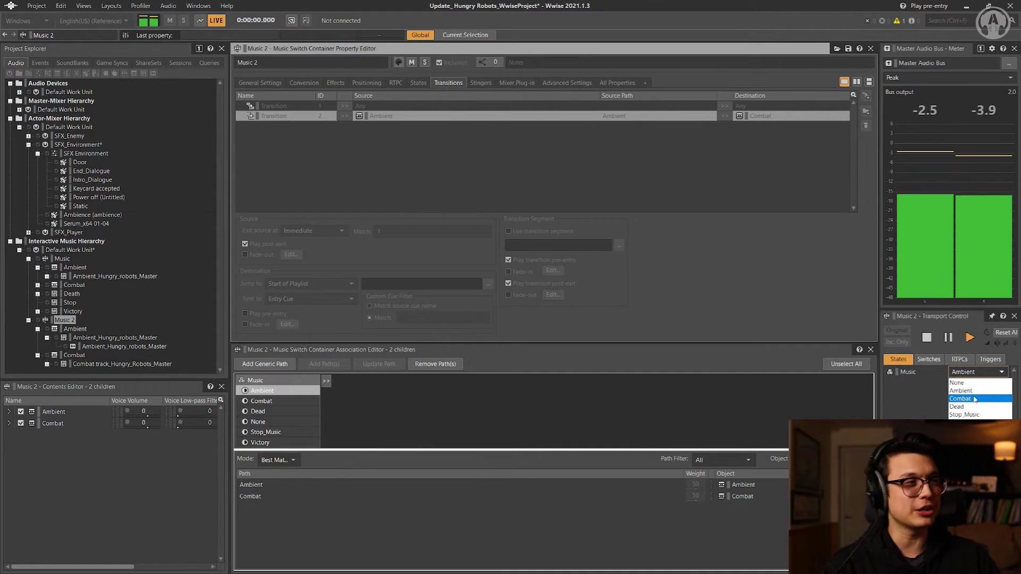
{"action": "left_click", "coordinate": [975, 398]}
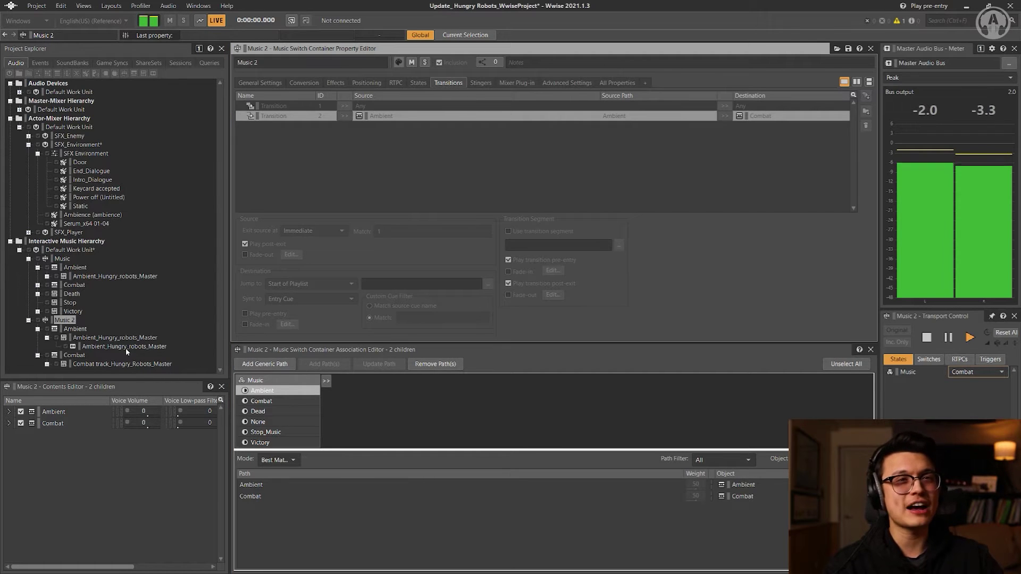
Re-enable Play pre-entry on the Ambient-to-Combat transition and inspect the entry cue in the Combat track_Hungry_Robots_Master segment
{"action": "left_click", "coordinate": [87, 364]}
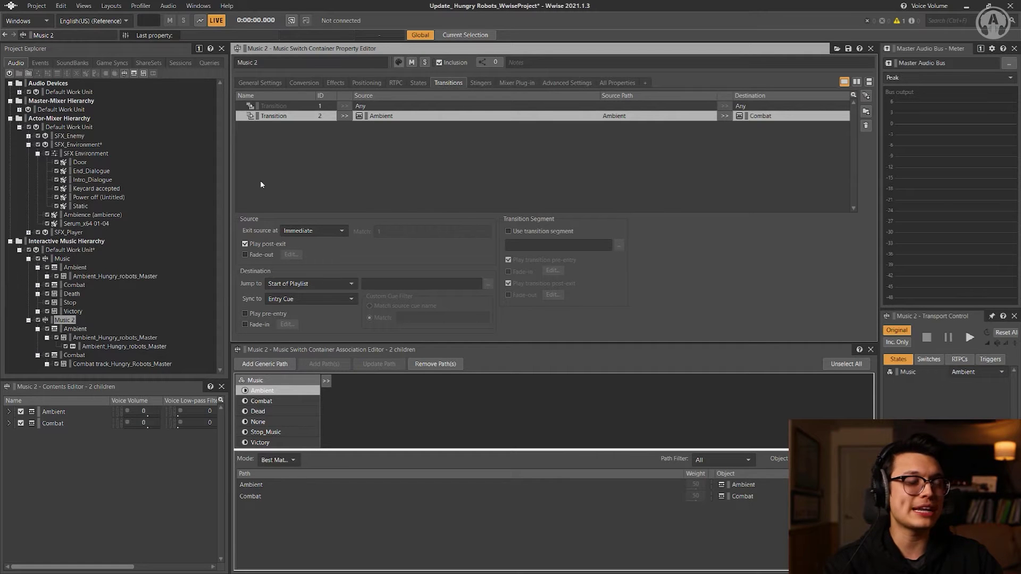
{"action": "left_click", "coordinate": [245, 315]}
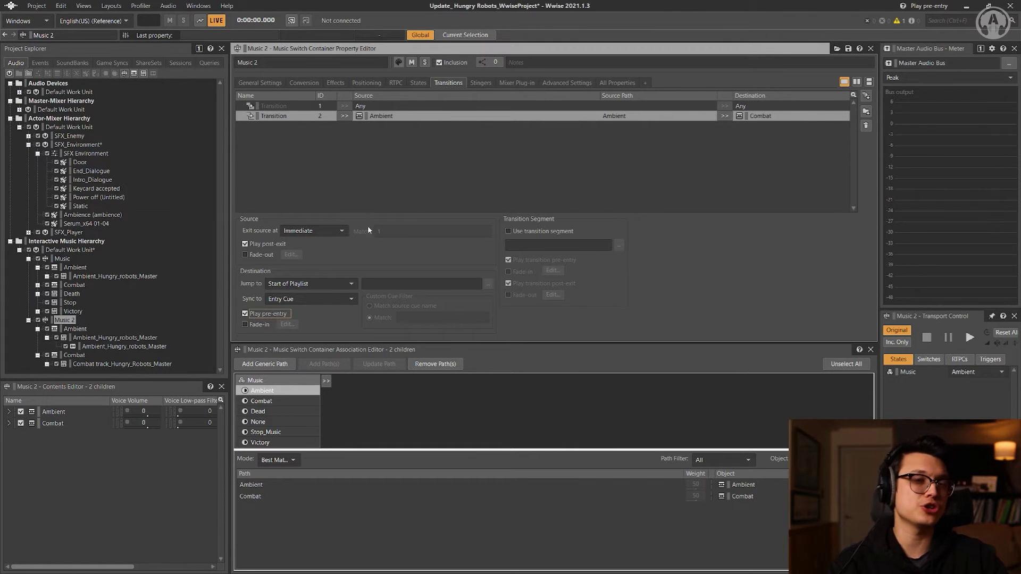
{"action": "left_click", "coordinate": [122, 363]}
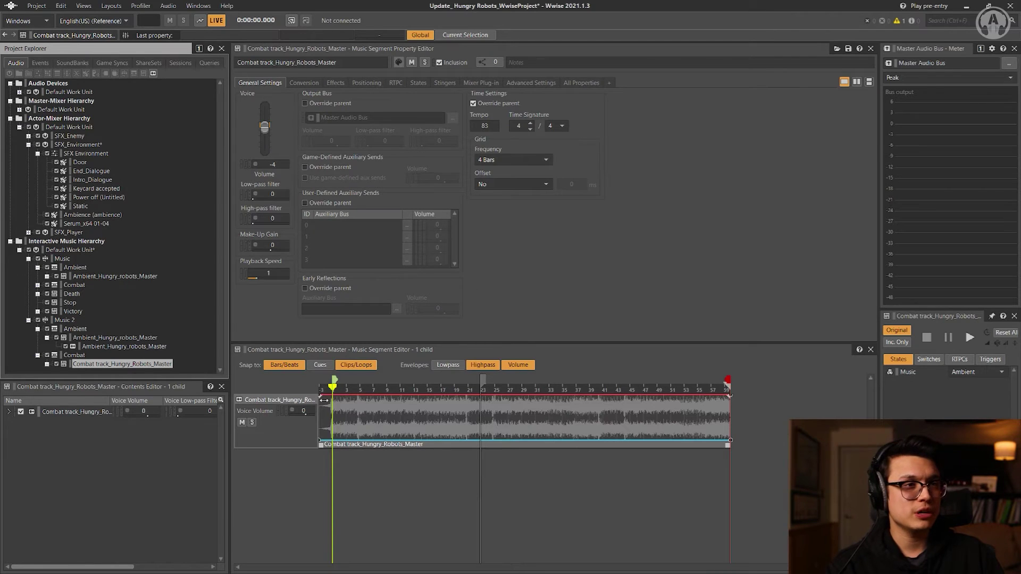
{"action": "scroll", "coordinate": [327, 434], "scroll_direction": "up", "scroll_amount": 2}
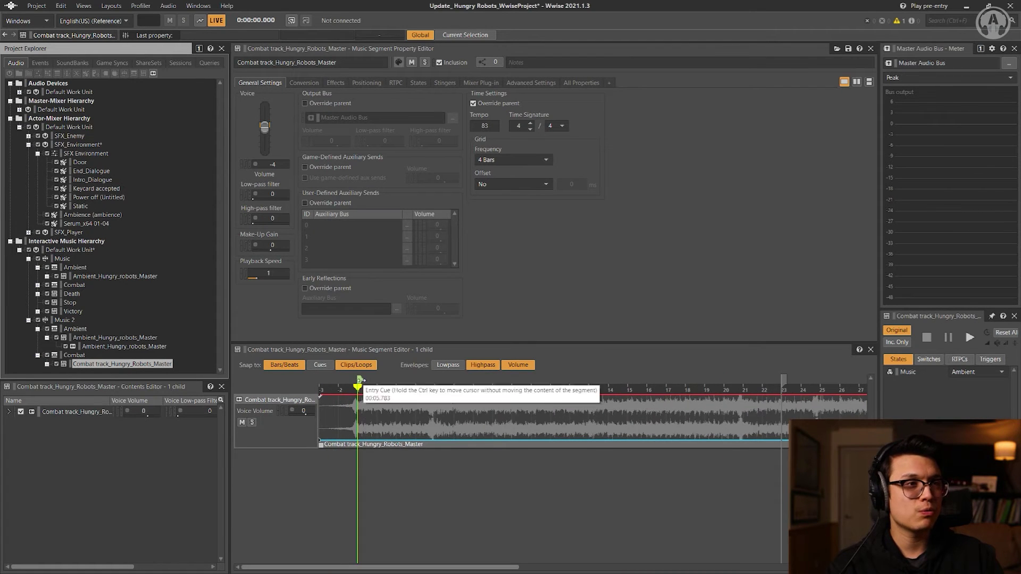
{"action": "scroll", "coordinate": [348, 418], "scroll_direction": "down", "scroll_amount": 1}
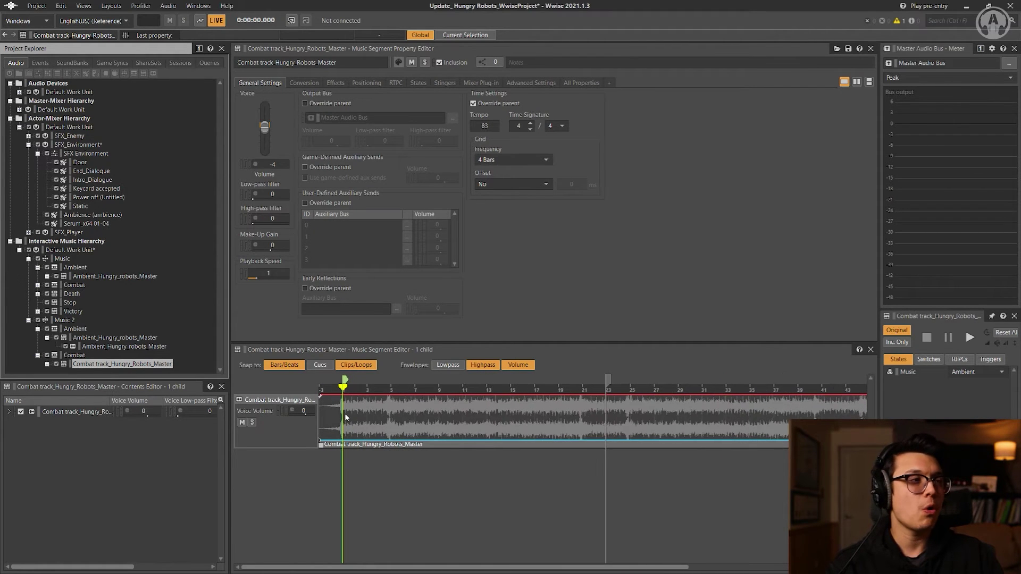
{"action": "scroll", "coordinate": [578, 414], "scroll_direction": "down", "scroll_amount": 1}
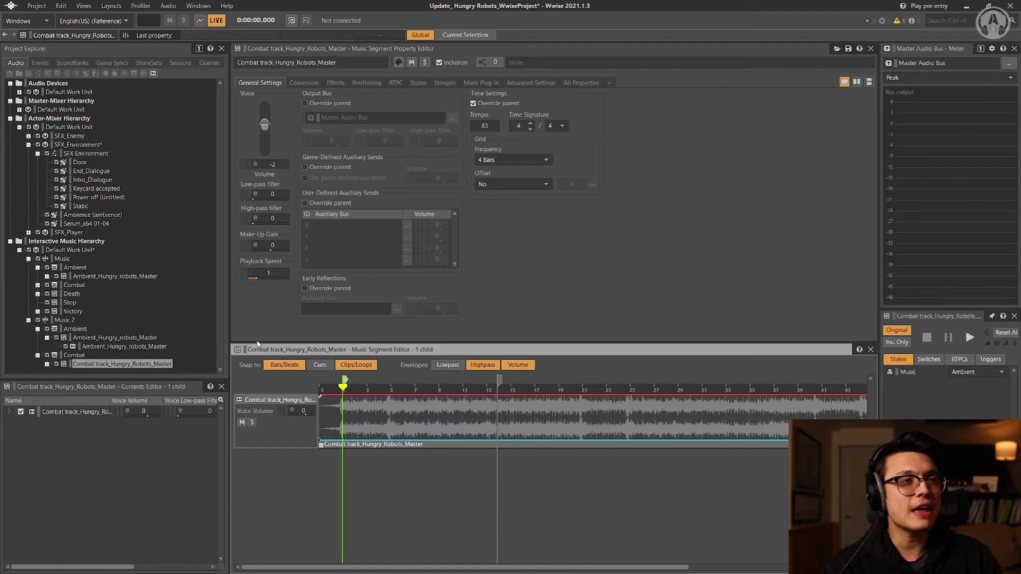
Enable the destination Fade-in on Music 2's Ambient-to-Combat transition and set its fade time to 1
{"action": "left_click", "coordinate": [72, 321]}
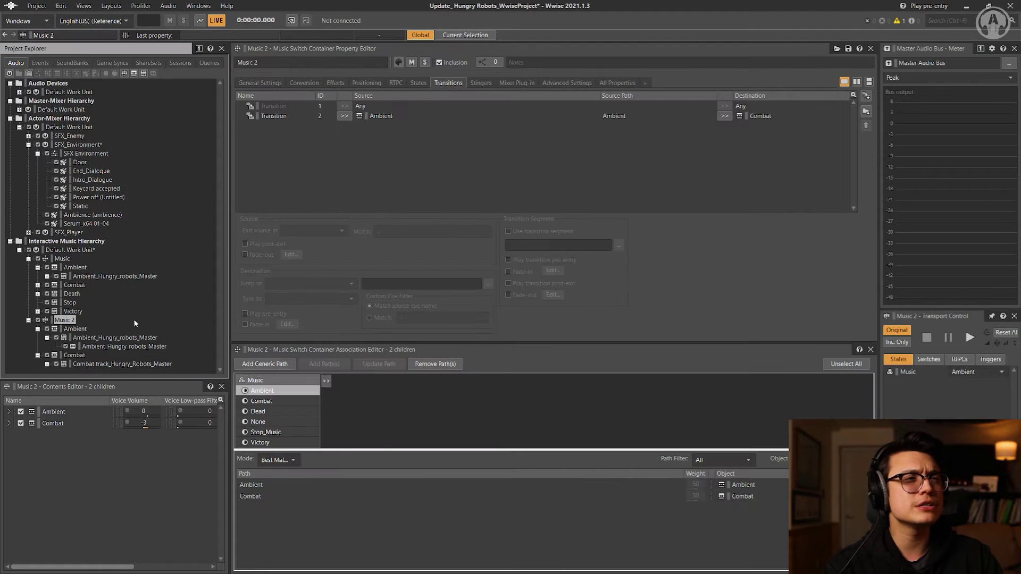
{"action": "left_click", "coordinate": [245, 324]}
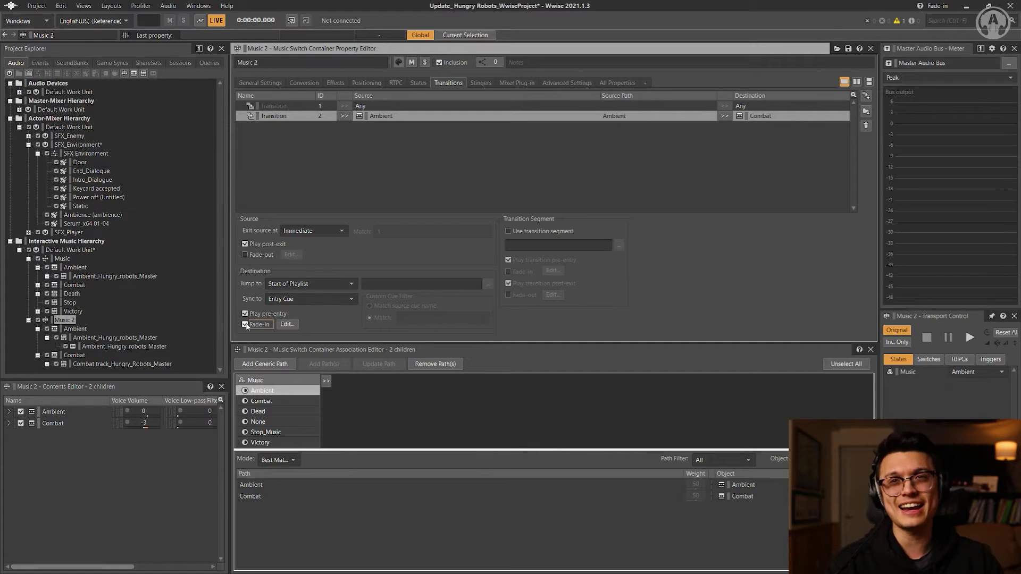
{"action": "left_click", "coordinate": [287, 324]}
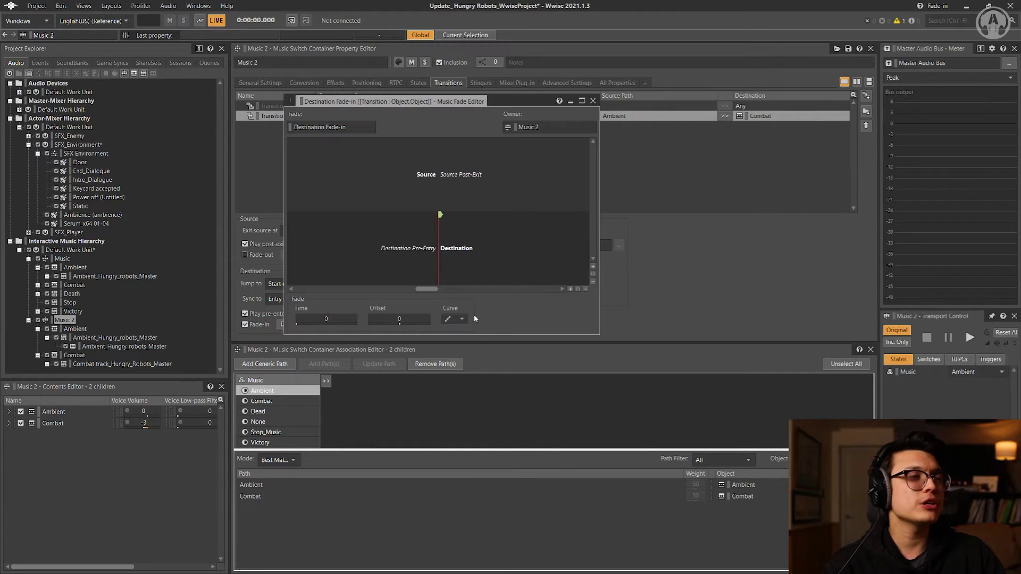
{"action": "left_click_drag", "start_coordinate": [297, 327], "coordinate": [288, 330]}
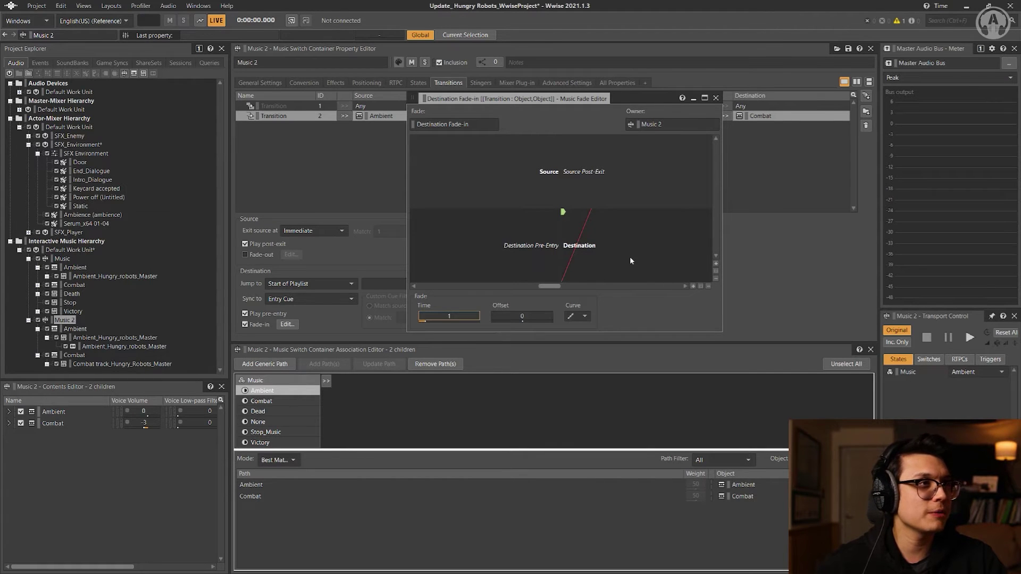
{"action": "left_click_drag", "start_coordinate": [629, 100], "coordinate": [793, 204]}
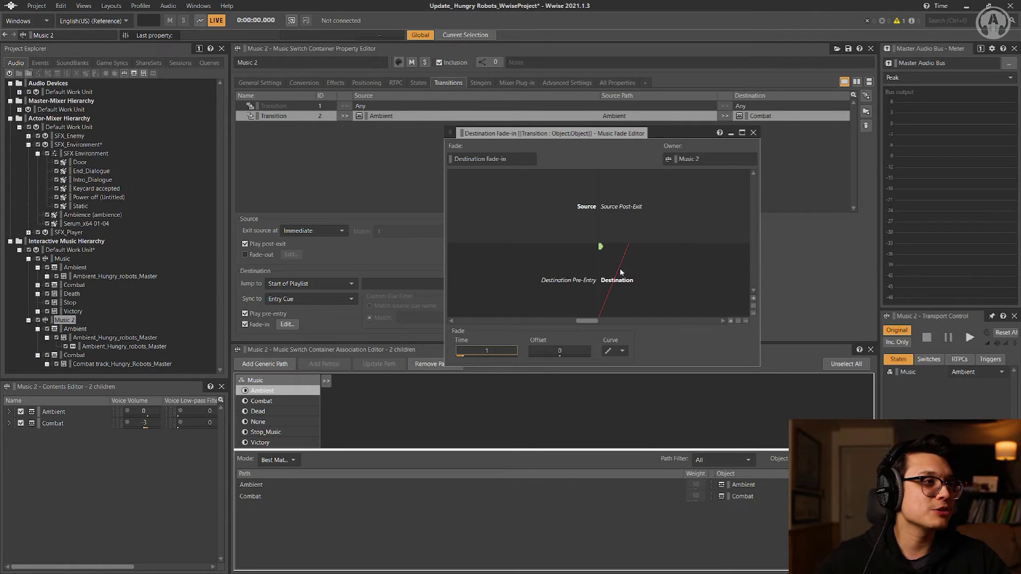
{"action": "key", "text": "Escape"}
Enable the source Fade-out on the Ambient-to-Combat transition with a fade time of 1 and close the fade editor
{"action": "left_click", "coordinate": [245, 255]}
{"action": "left_click", "coordinate": [291, 254]}
{"action": "left_click_drag", "start_coordinate": [462, 360], "coordinate": [449, 364]}
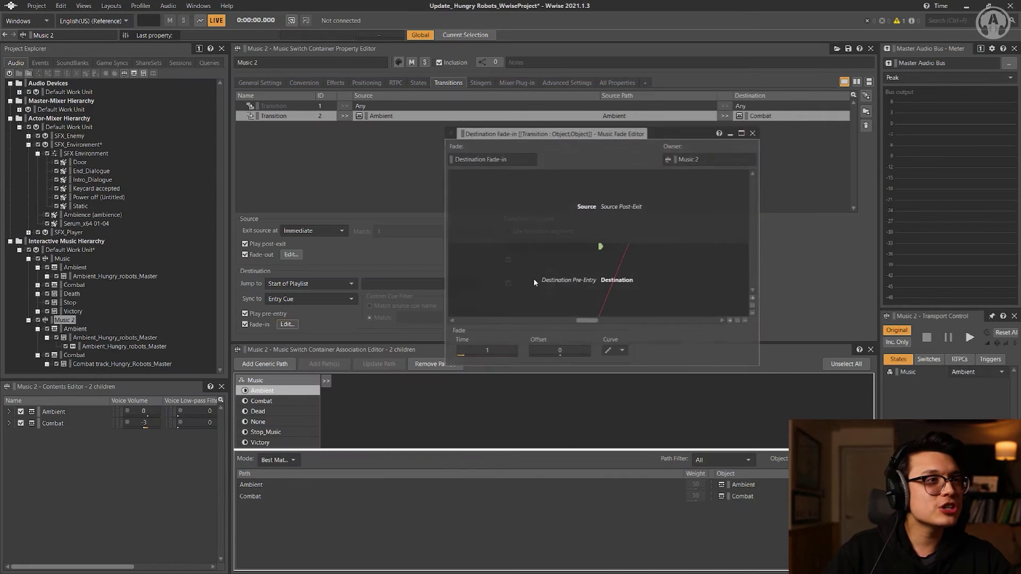
{"action": "left_click", "coordinate": [753, 133]}
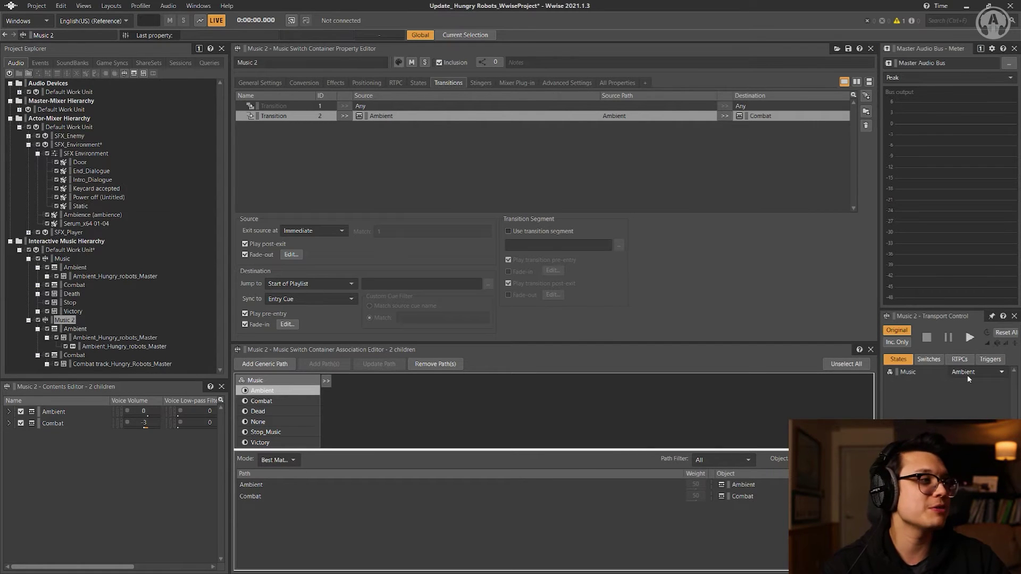
Audition the Ambient-to-Combat crossfade by playing Music 2, switching the Music state from Ambient to Combat, and stopping playback
{"action": "key", "text": "space"}
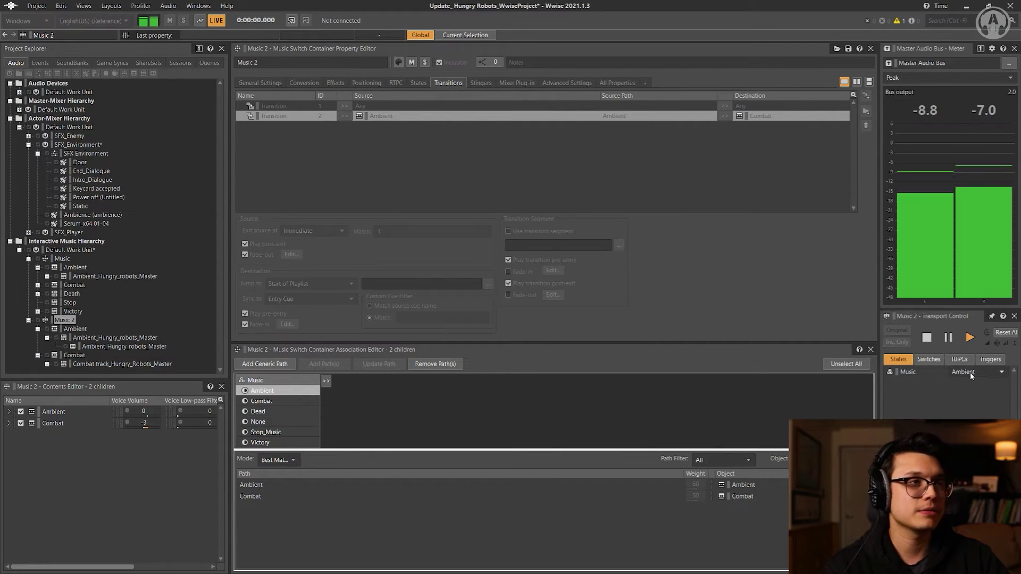
{"action": "left_click", "coordinate": [972, 373]}
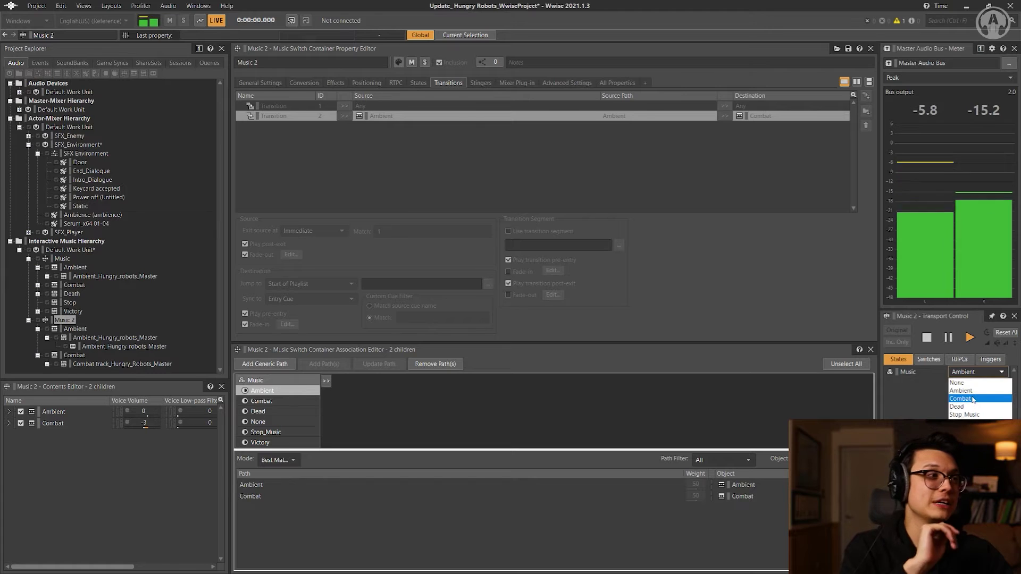
{"action": "left_click", "coordinate": [973, 399]}
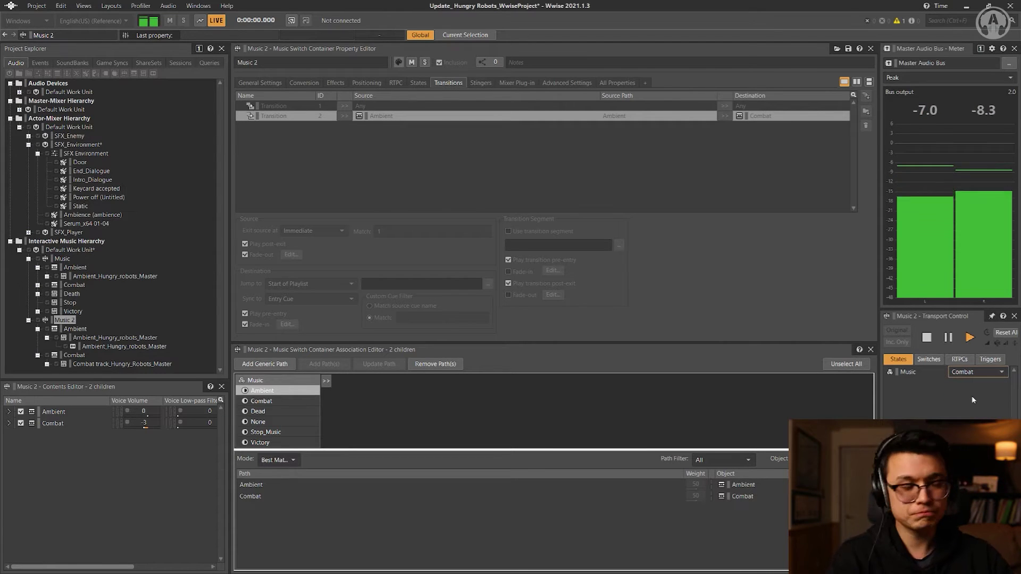
{"action": "key", "text": "space"}
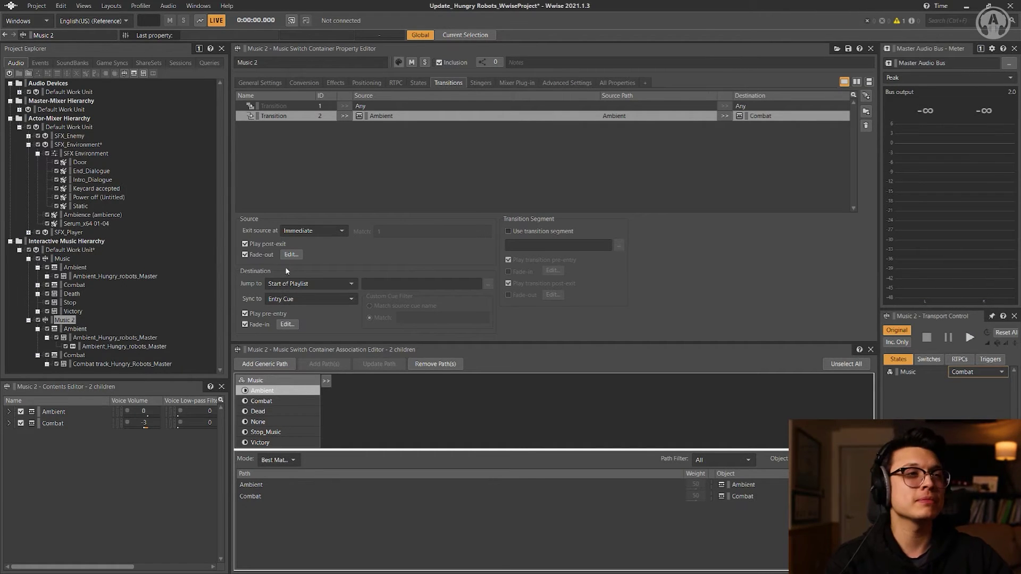
Set the source Fade-out offset to 0.5 on Music 2's Ambient-to-Combat transition and close the fade editor
{"action": "left_click", "coordinate": [297, 259]}
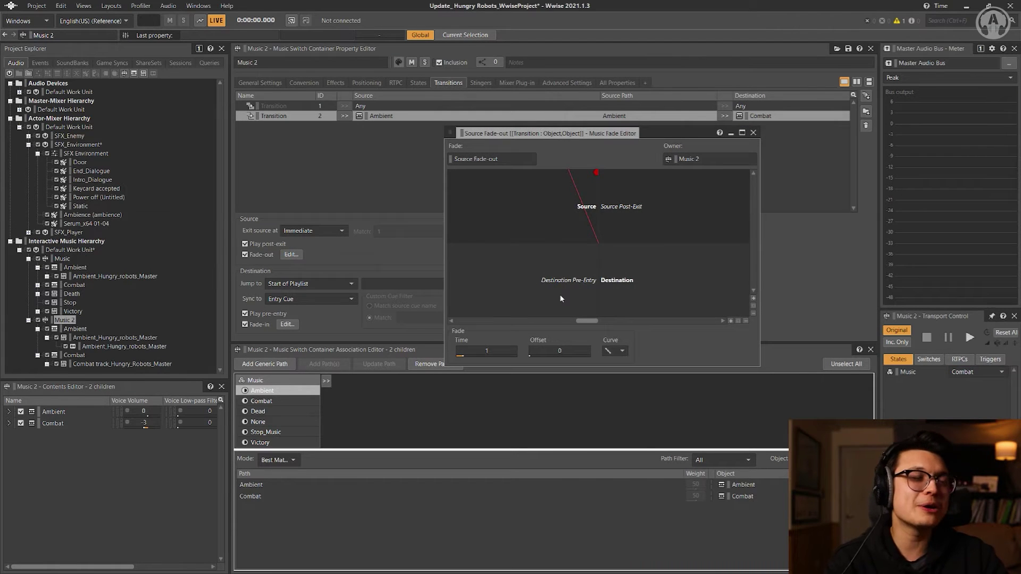
{"action": "left_click", "coordinate": [559, 350]}
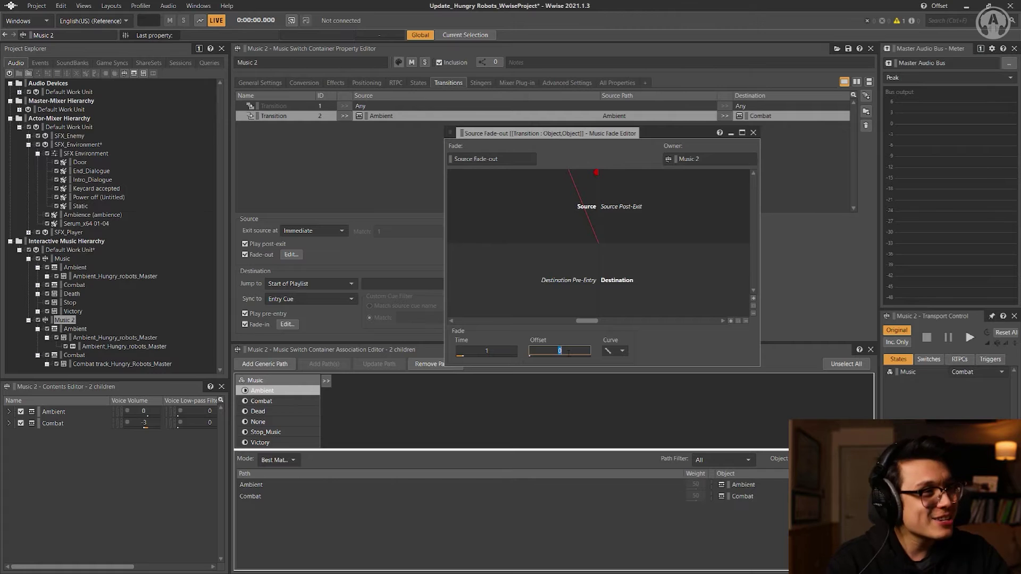
{"action": "type", "text": "0.5"}
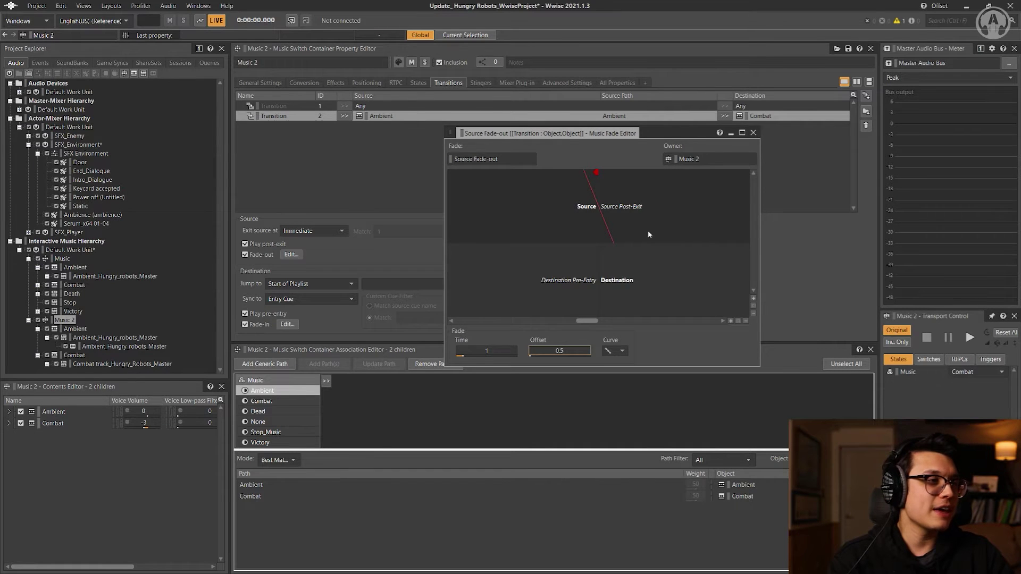
{"action": "key", "text": "Escape"}
Set the destination Fade-in offset to -0.5 on the Ambient-to-Combat transition and close the fade editor
{"action": "left_click", "coordinate": [287, 323]}
{"action": "left_click", "coordinate": [574, 352]}
{"action": "type", "text": "-0.5"}
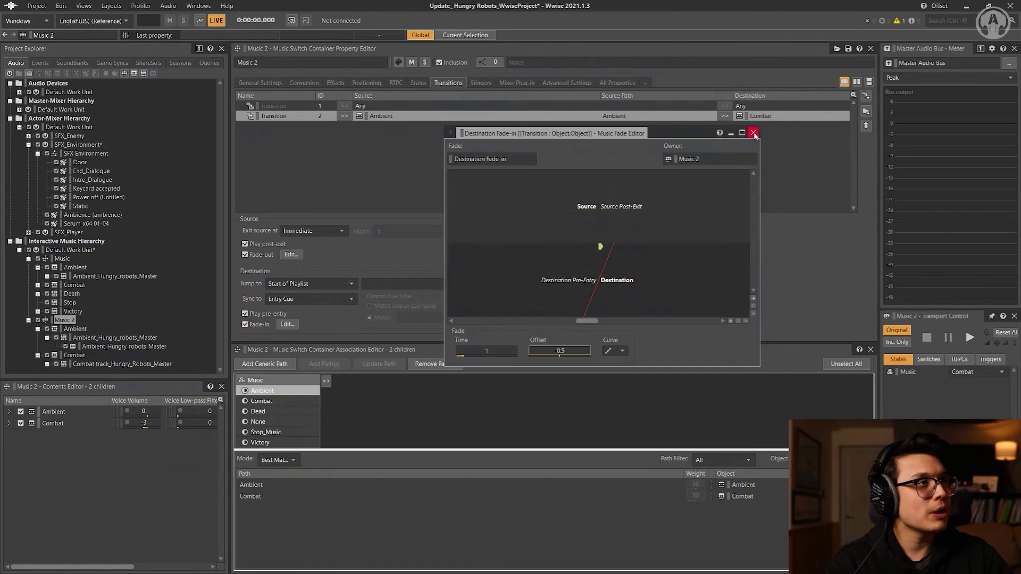
{"action": "left_click", "coordinate": [753, 133]}
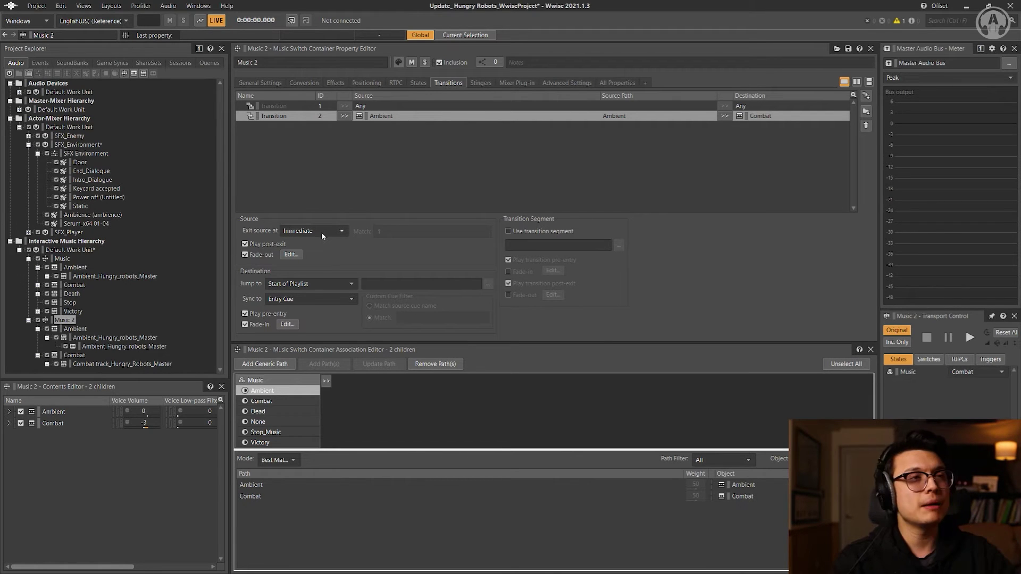
Set the Ambient-to-Combat source Fade-out to a time of 2 and an offset of 0
{"action": "left_click", "coordinate": [291, 254]}
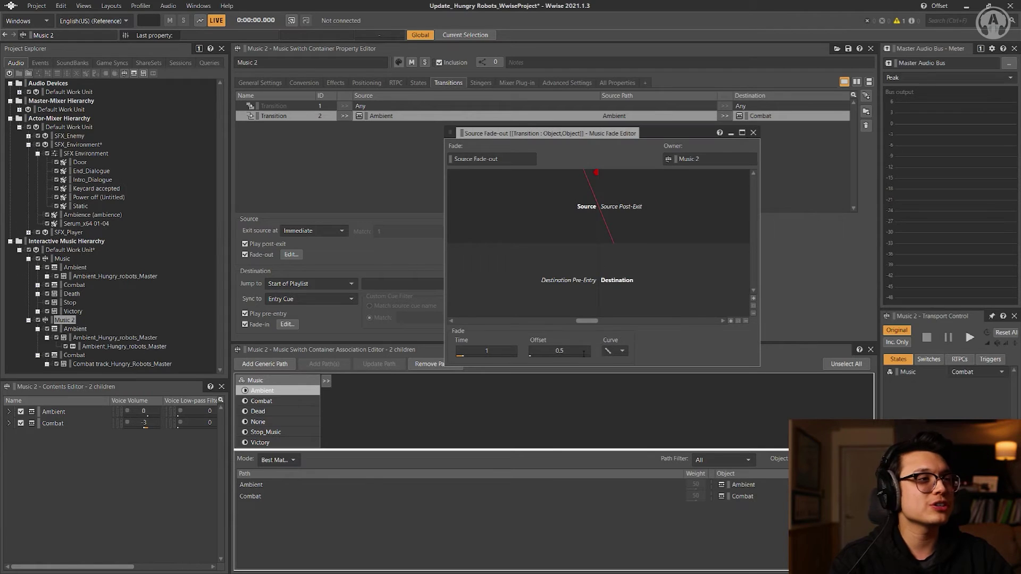
{"action": "left_click", "coordinate": [568, 350]}
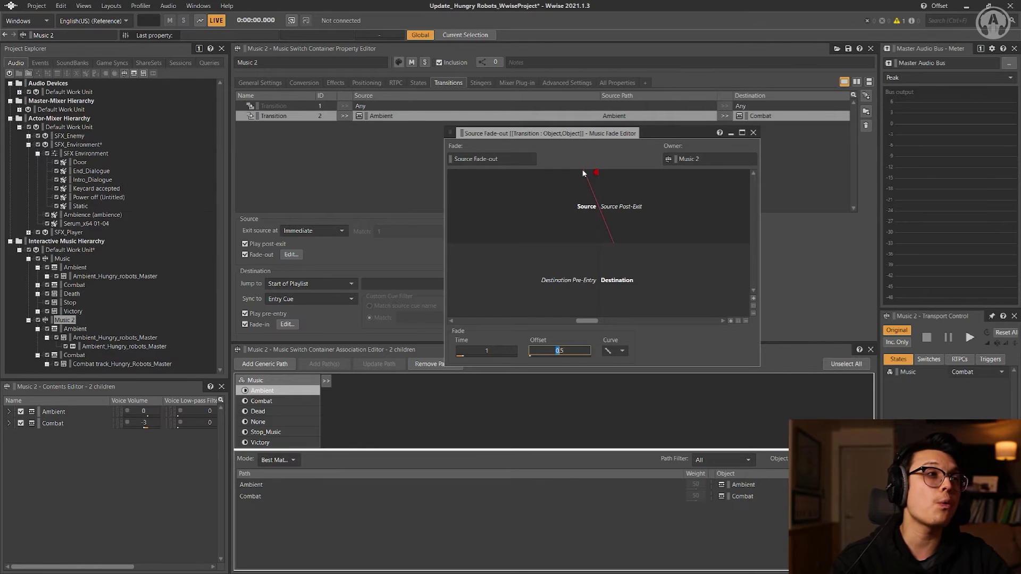
{"action": "left_click_drag", "start_coordinate": [558, 350], "coordinate": [565, 351]}
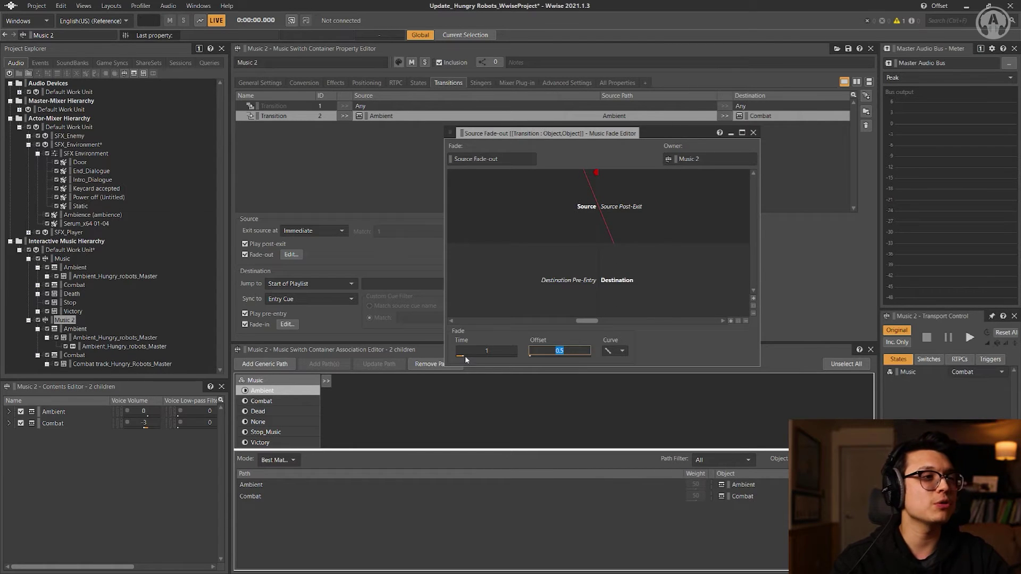
{"action": "mouse_move", "coordinate": [464, 356]}
{"action": "left_mouse_down"}
{"action": "mouse_move", "coordinate": [455, 363]}
{"action": "mouse_move", "coordinate": [464, 363]}
{"action": "left_mouse_up"}
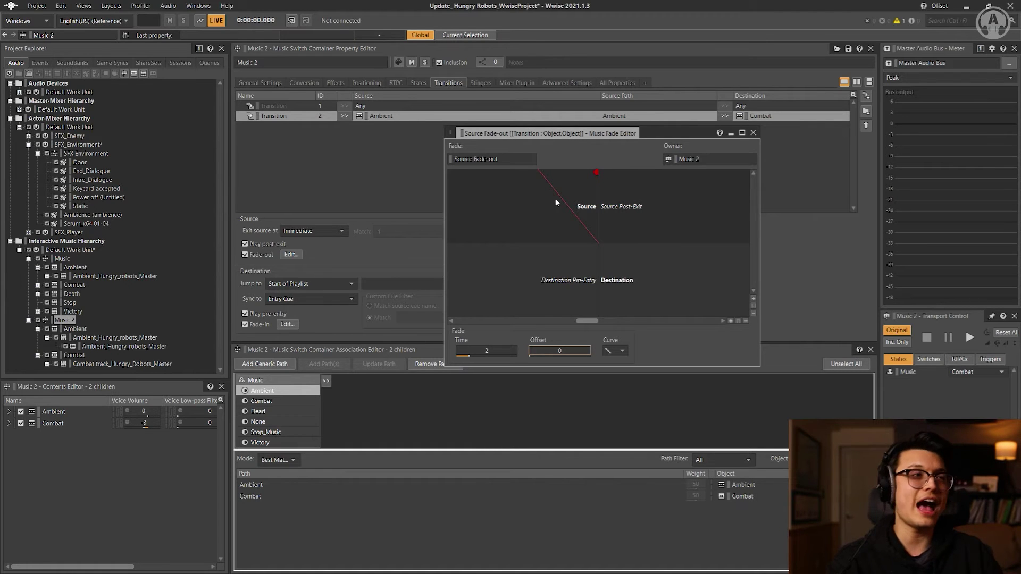
Return the Music state to Ambient and set the Ambient-to-Combat transition to exit the source at Next Beat
{"action": "left_click", "coordinate": [978, 371]}
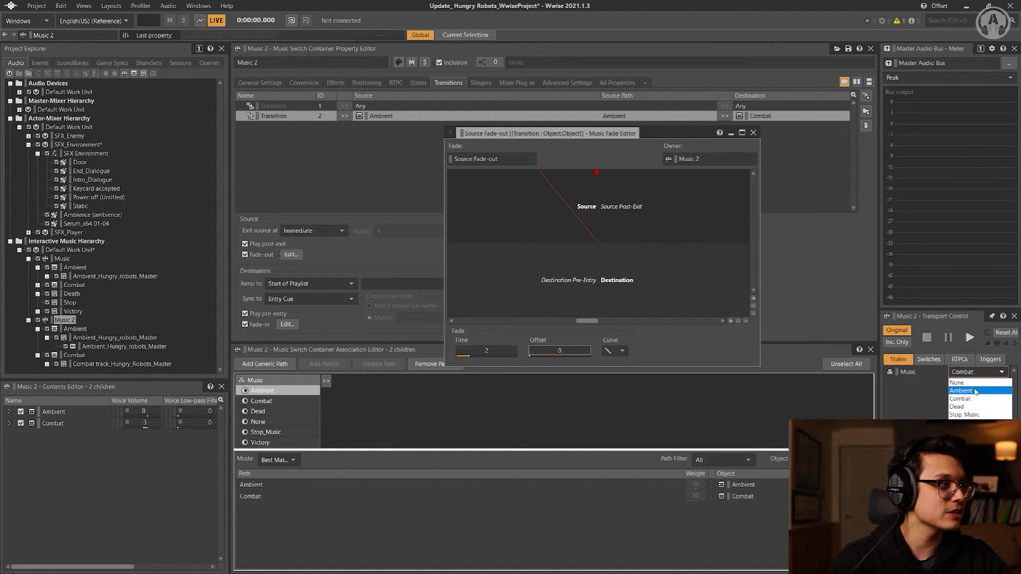
{"action": "left_click", "coordinate": [975, 378]}
{"action": "left_click", "coordinate": [314, 230]}
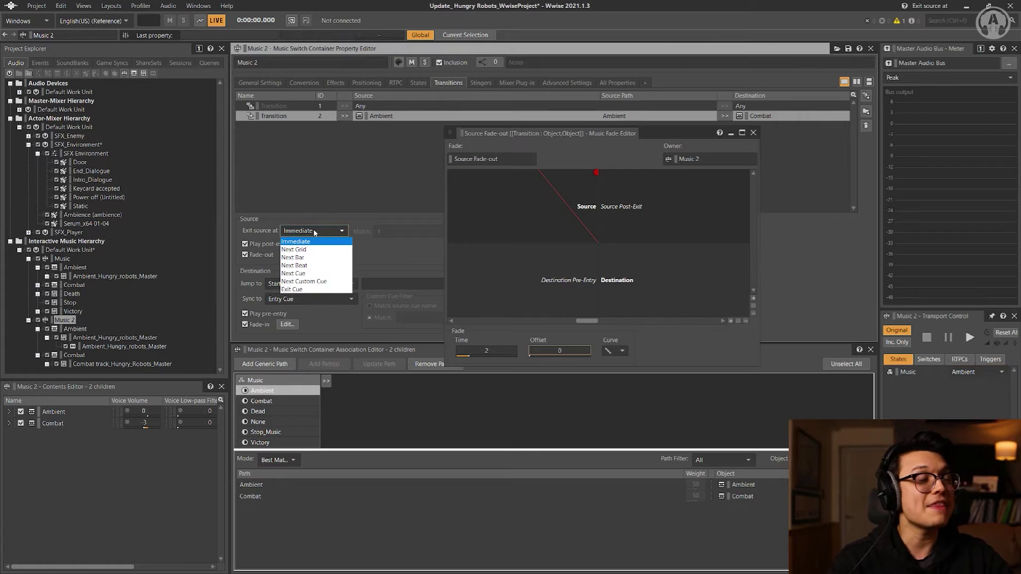
{"action": "left_click", "coordinate": [314, 257]}
{"action": "left_click", "coordinate": [314, 231]}
{"action": "left_click", "coordinate": [309, 266]}
{"action": "left_click", "coordinate": [321, 231]}
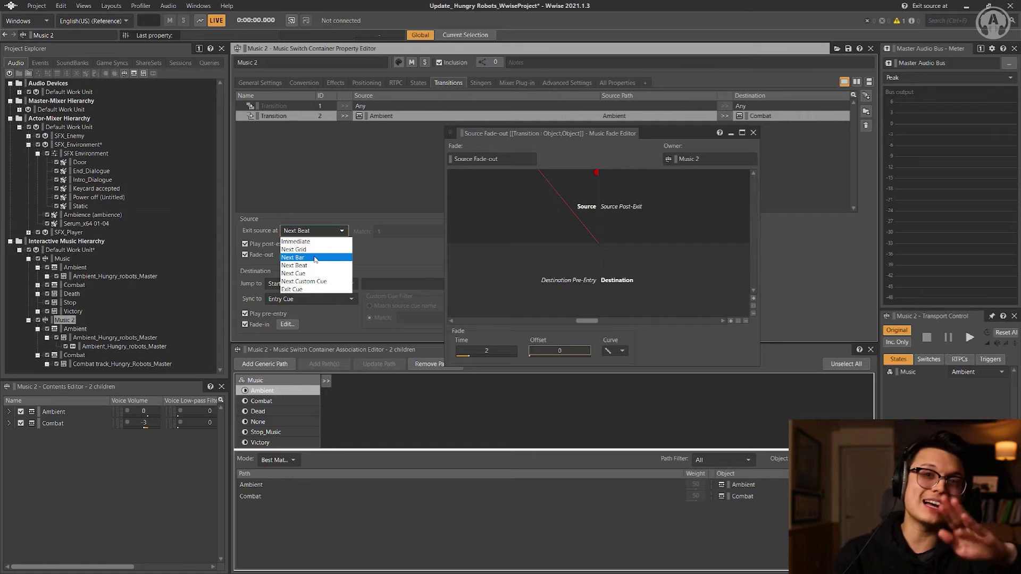
{"action": "left_click", "coordinate": [499, 353]}
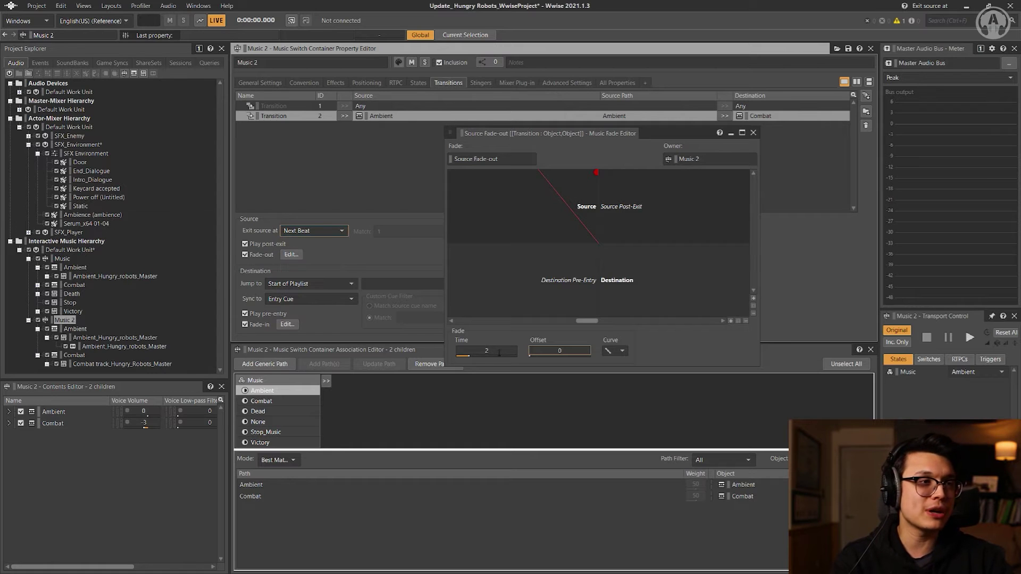
Try Immediate and Next Bar as the Ambient-to-Combat source exit point and return it to Next Beat
{"action": "left_click", "coordinate": [500, 351]}
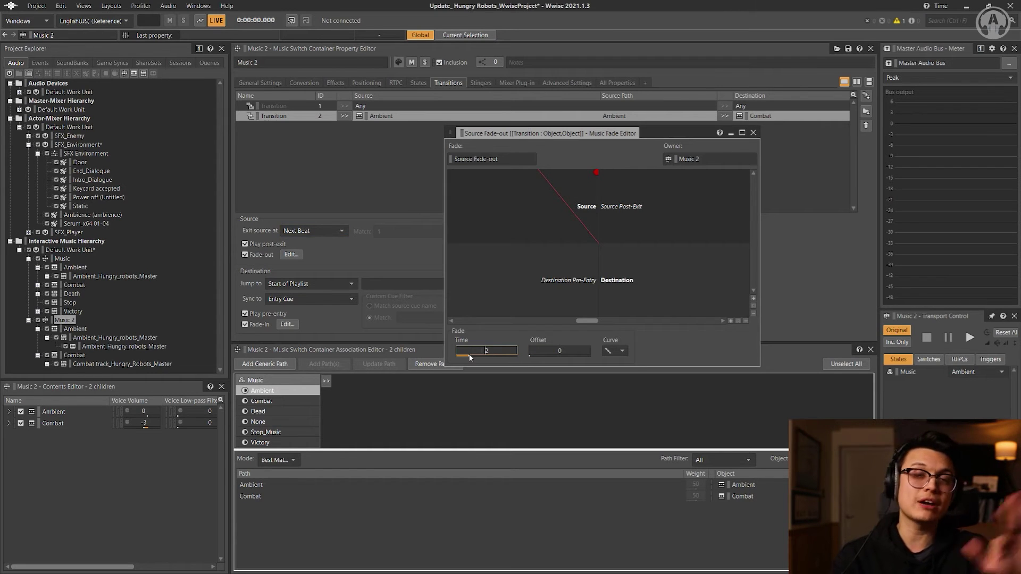
{"action": "double_click", "coordinate": [484, 351]}
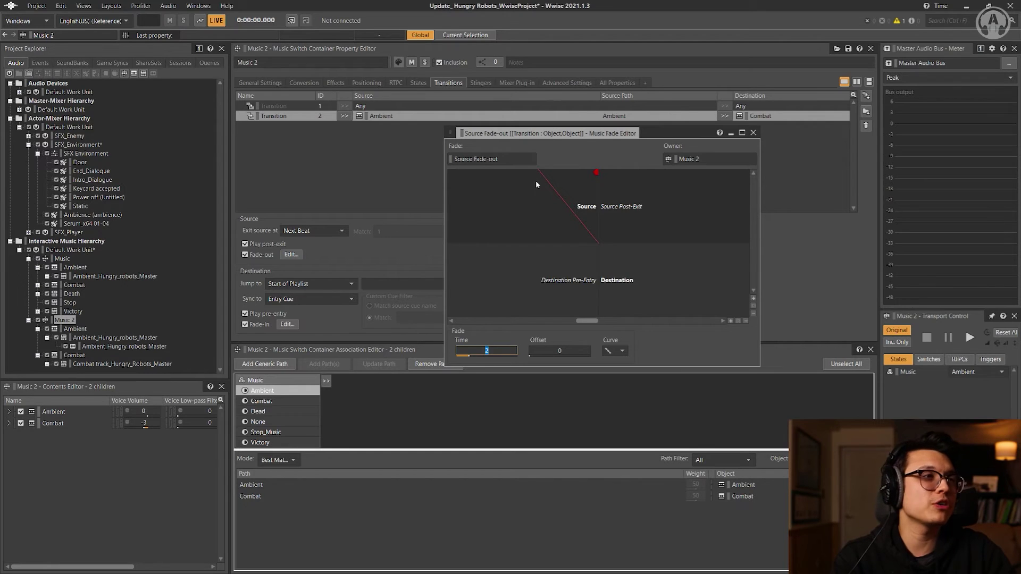
{"action": "left_click", "coordinate": [312, 231]}
{"action": "left_click", "coordinate": [307, 241]}
{"action": "left_click", "coordinate": [307, 232]}
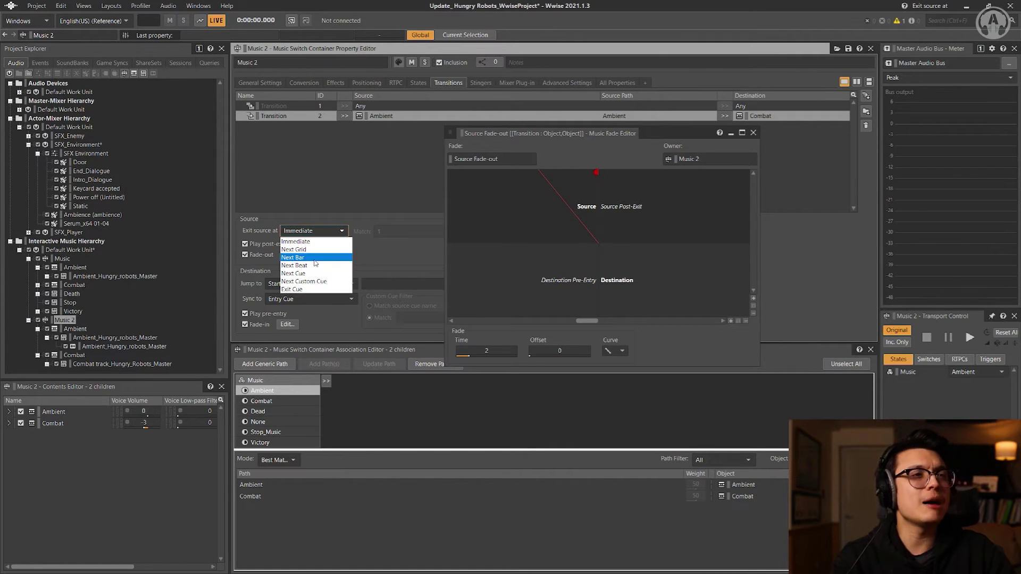
{"action": "left_click", "coordinate": [314, 265]}
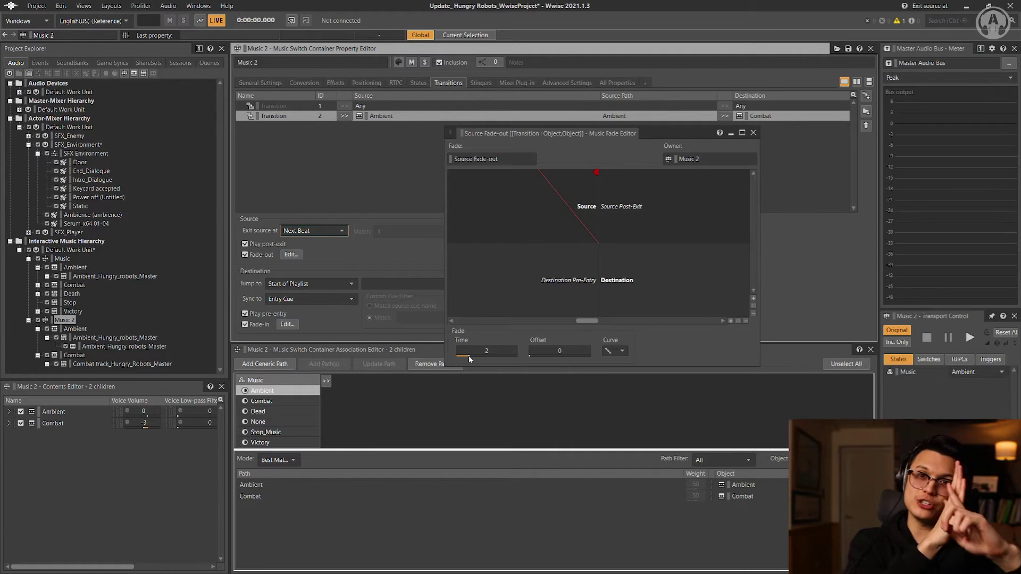
{"action": "left_click", "coordinate": [314, 230]}
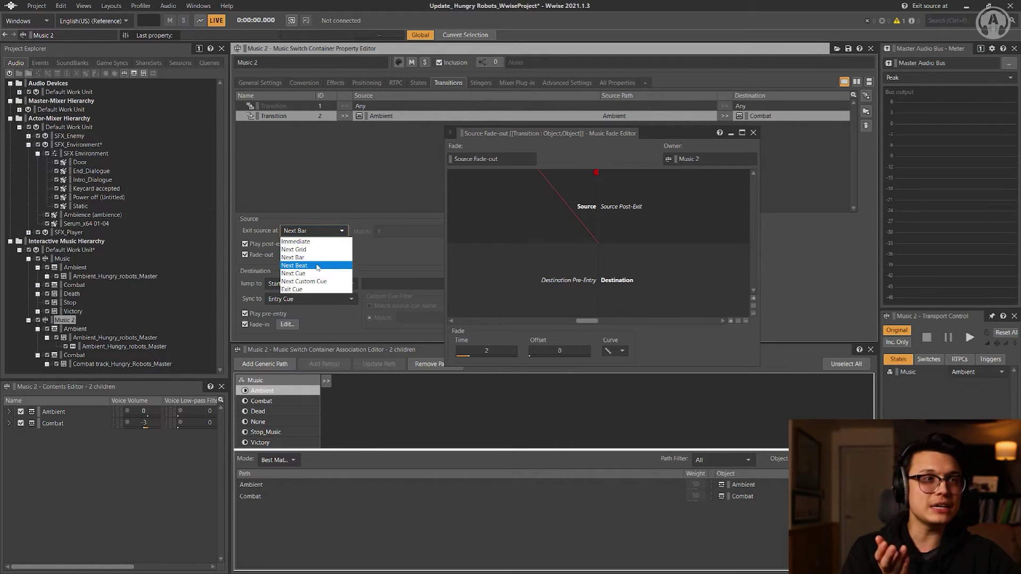
{"action": "left_click", "coordinate": [318, 266]}
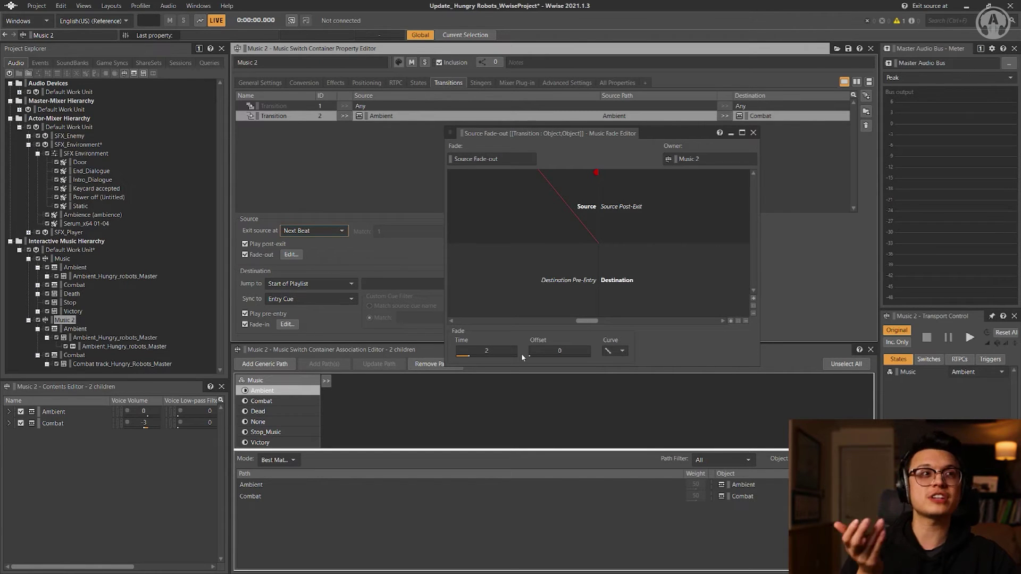
Shorten the Ambient-to-Combat source Fade-out time to 1.1 and close the fade editor
{"action": "mouse_move", "coordinate": [470, 355]}
{"action": "left_mouse_down"}
{"action": "mouse_move", "coordinate": [451, 363]}
{"action": "mouse_move", "coordinate": [467, 352]}
{"action": "left_mouse_up"}
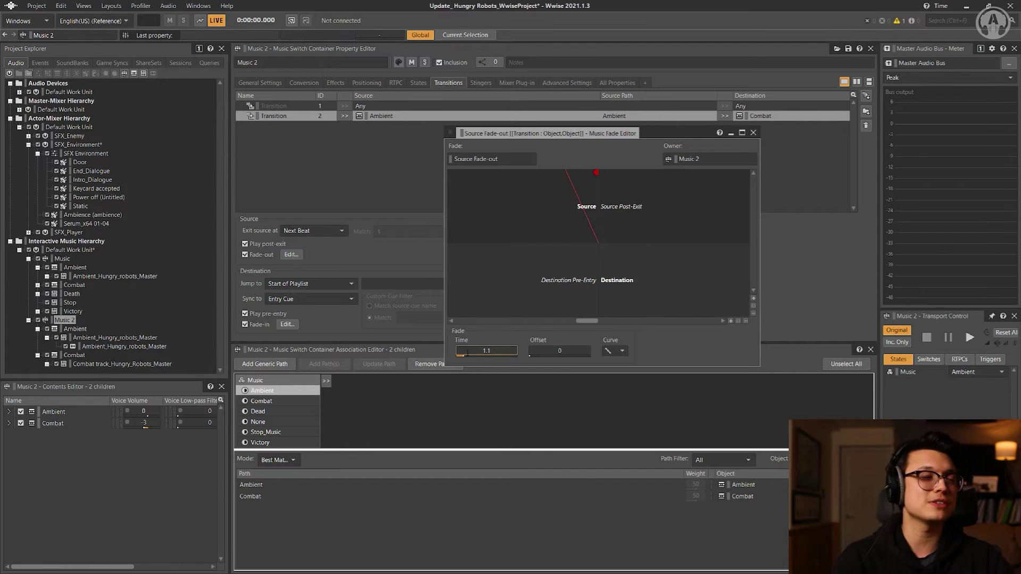
{"action": "left_click", "coordinate": [753, 133]}
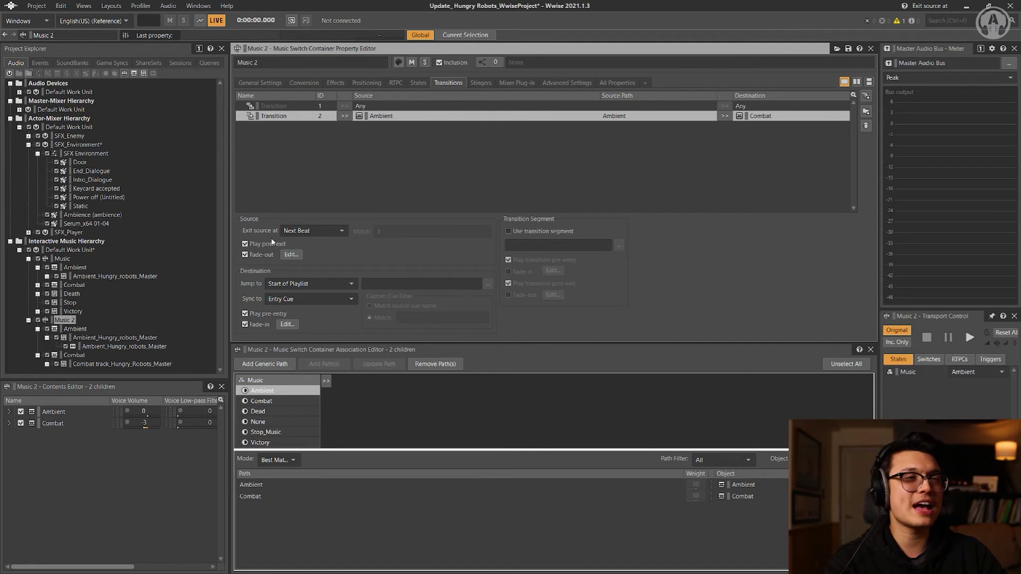
{"action": "left_click", "coordinate": [318, 231]}
{"action": "left_click", "coordinate": [641, 246]}
Enable Use transition segment on the Ambient-to-Combat transition and browse for a music segment without assigning one
{"action": "left_click", "coordinate": [509, 231]}
{"action": "left_click", "coordinate": [619, 245]}
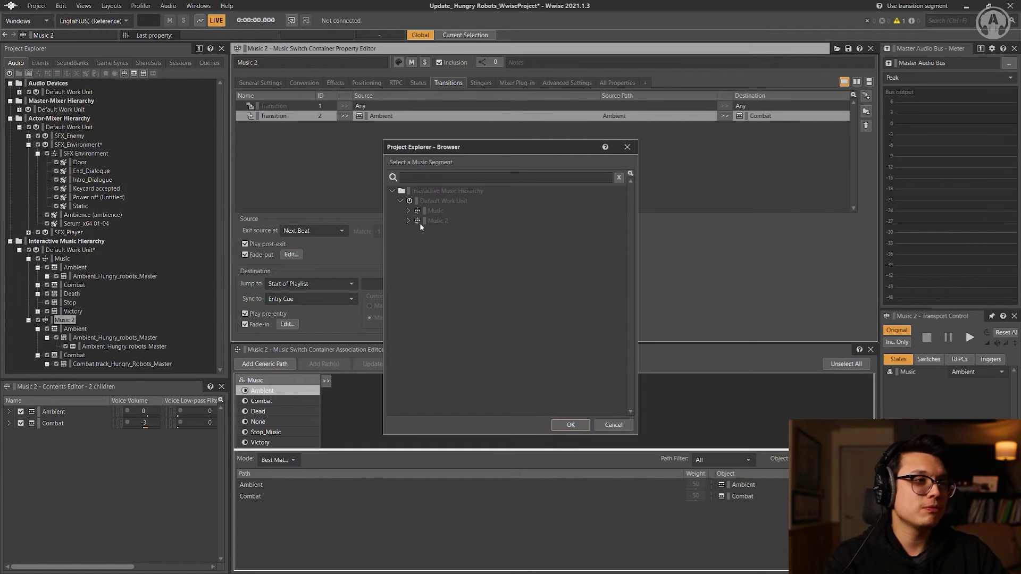
{"action": "left_click", "coordinate": [627, 147]}
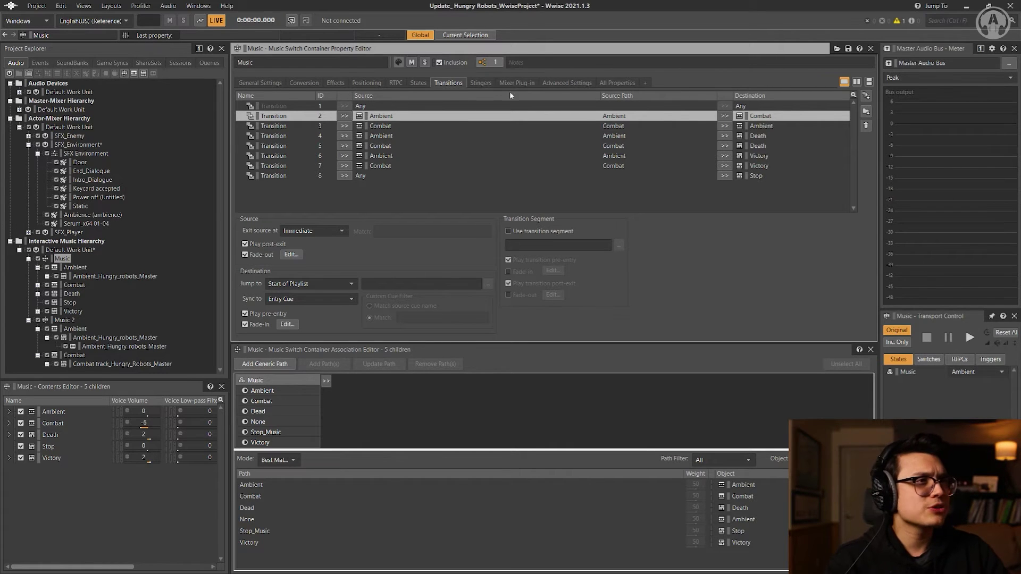
Inspect the source Fade-out and destination Fade-in curves of the Ambient-to-Combat transition in the original Music container
{"action": "left_click", "coordinate": [298, 256]}
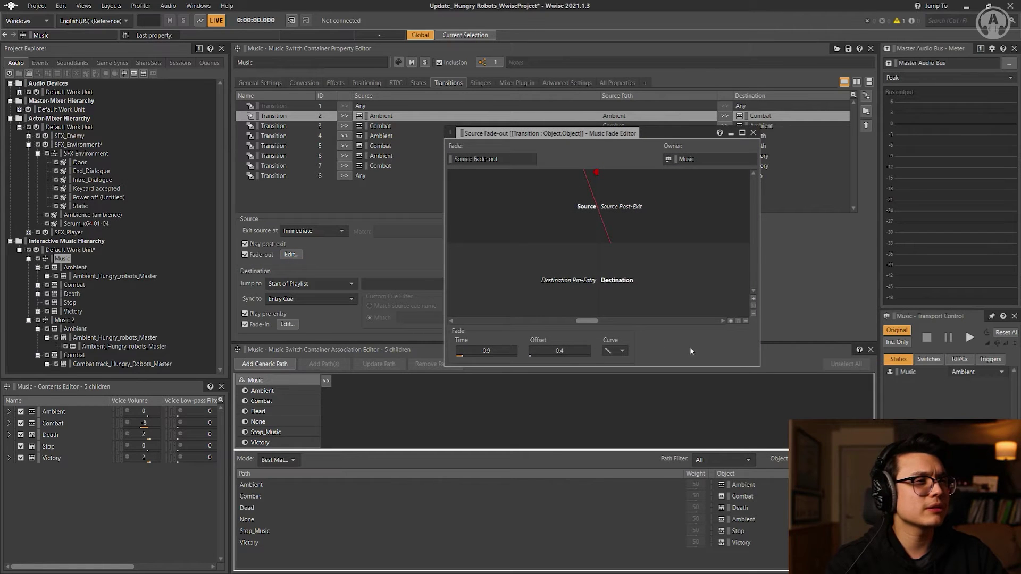
{"action": "left_click", "coordinate": [753, 133]}
{"action": "left_click", "coordinate": [287, 325]}
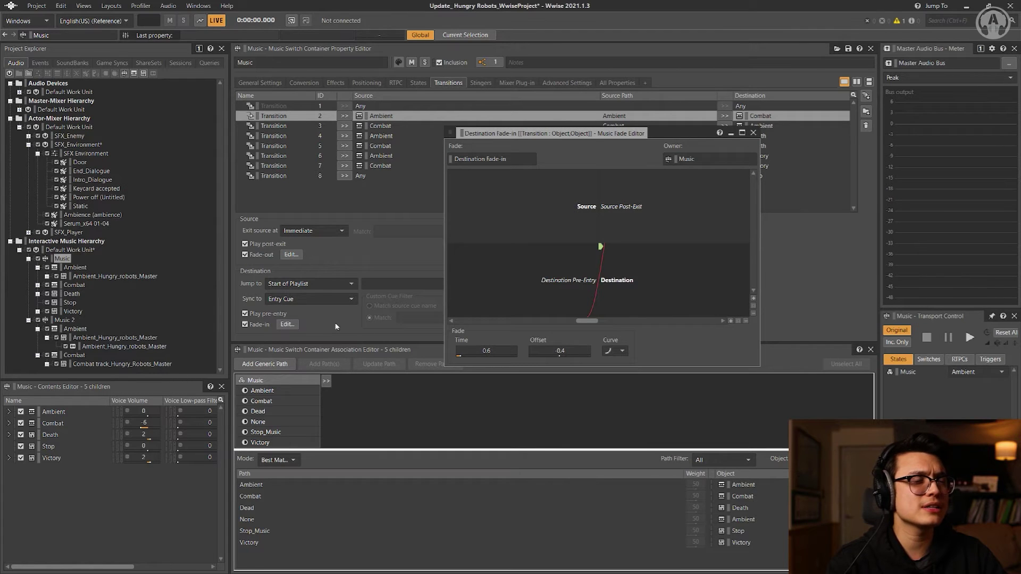
{"action": "key", "text": "Escape"}
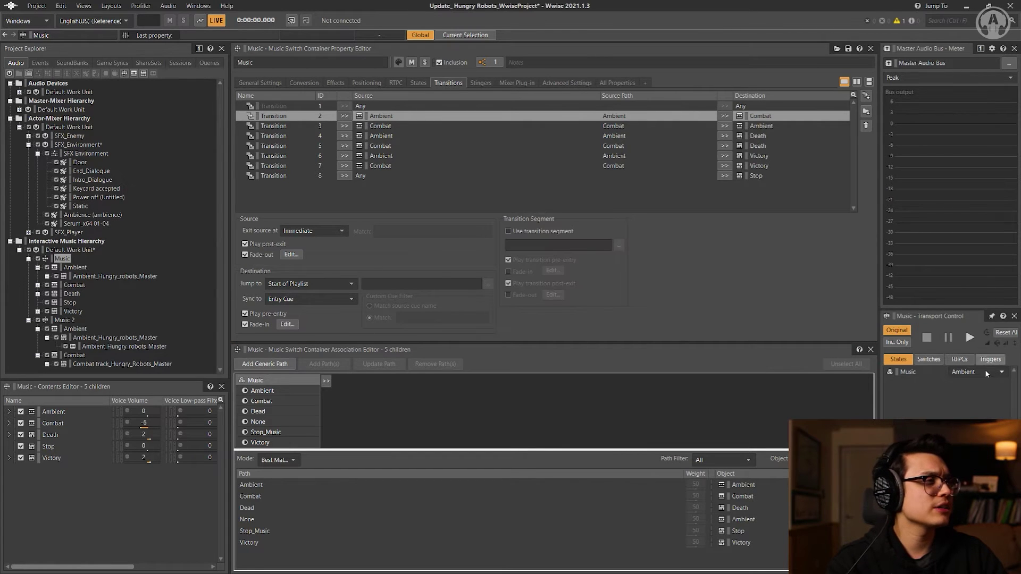
Audition the original Music container by playing it, switching the Music state from Ambient to Combat, and stopping playback
{"action": "key", "text": "space"}
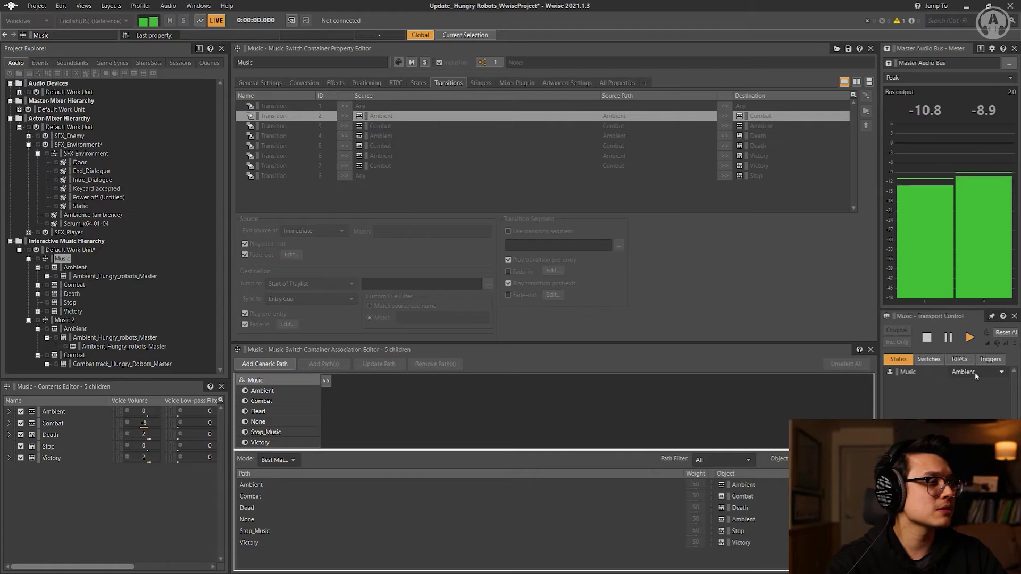
{"action": "left_click", "coordinate": [973, 373]}
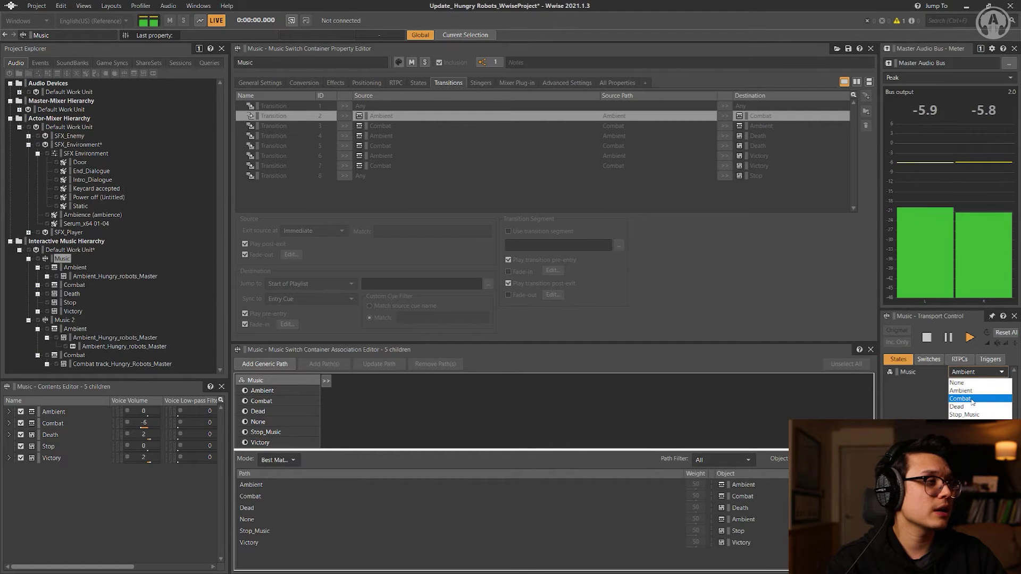
{"action": "left_click", "coordinate": [973, 400]}
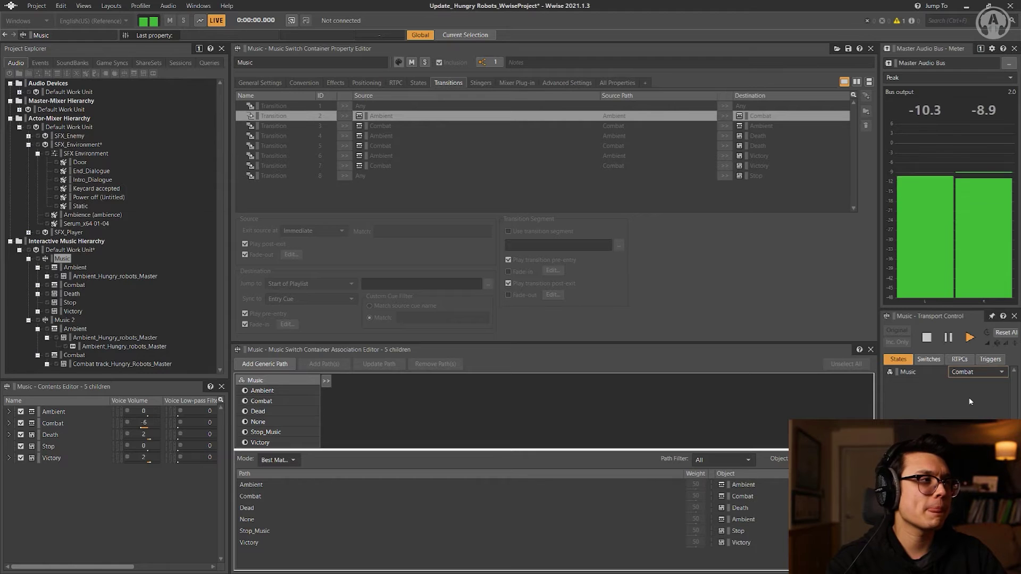
{"action": "key", "text": "space"}
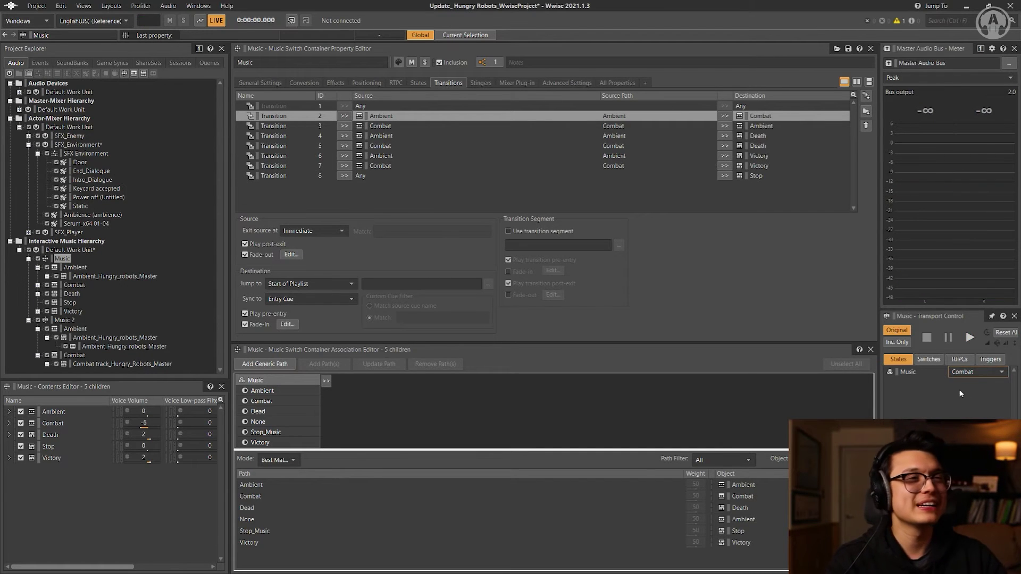
Inspect the Combat-to-Ambient transition's exit source, source Fade-out, destination Fade-in and Sync to settings in the Music container
{"action": "left_click", "coordinate": [390, 128]}
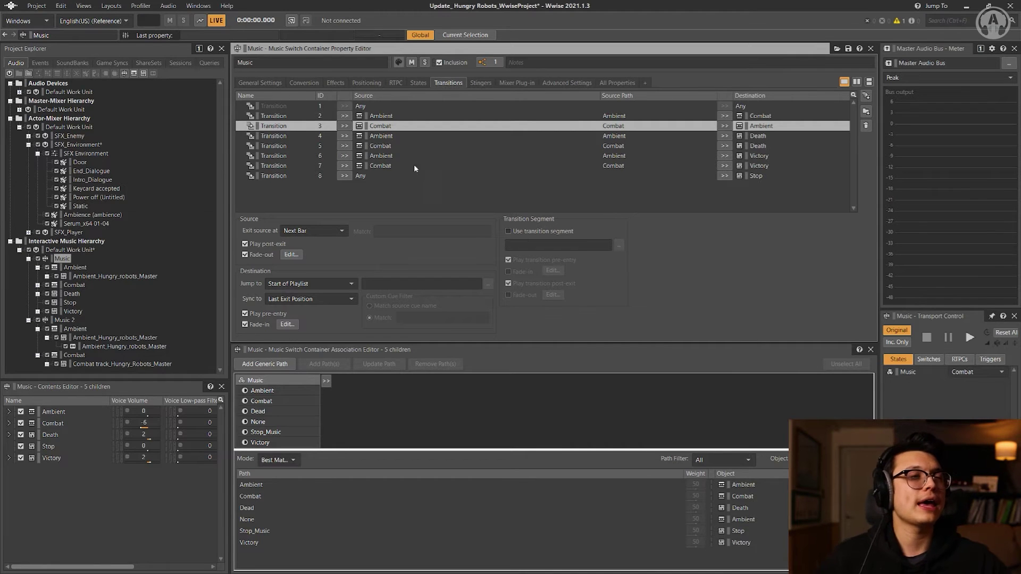
{"action": "left_click", "coordinate": [322, 232]}
{"action": "left_click", "coordinate": [309, 259]}
{"action": "left_click", "coordinate": [292, 255]}
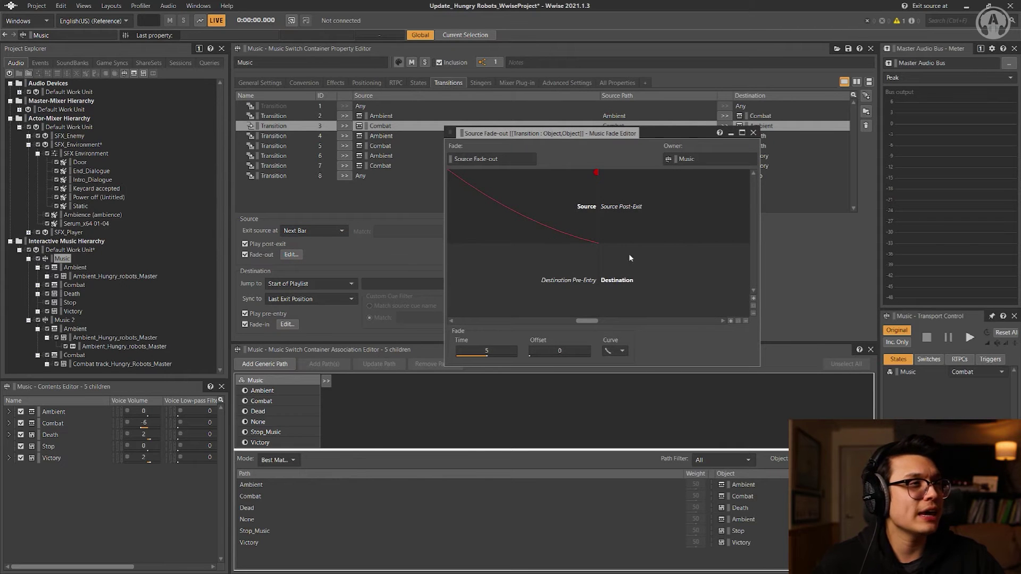
{"action": "left_click", "coordinate": [287, 325]}
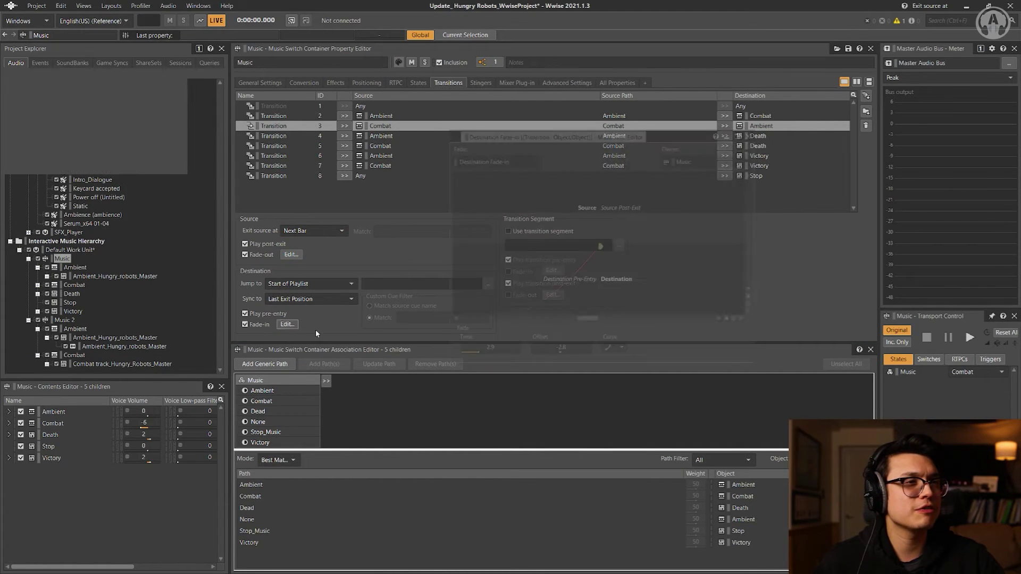
{"action": "key", "text": "Escape"}
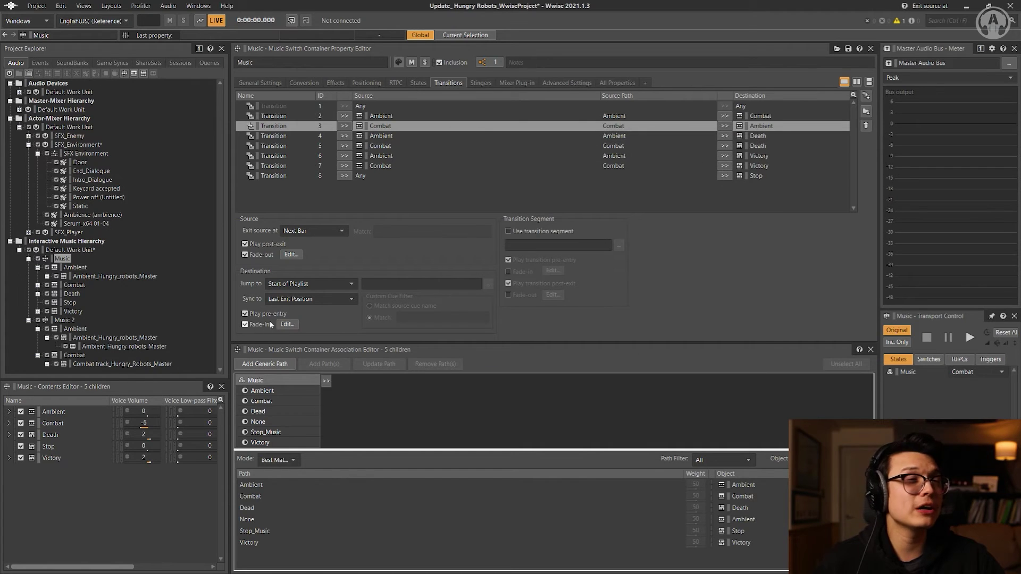
{"action": "left_click", "coordinate": [286, 301]}
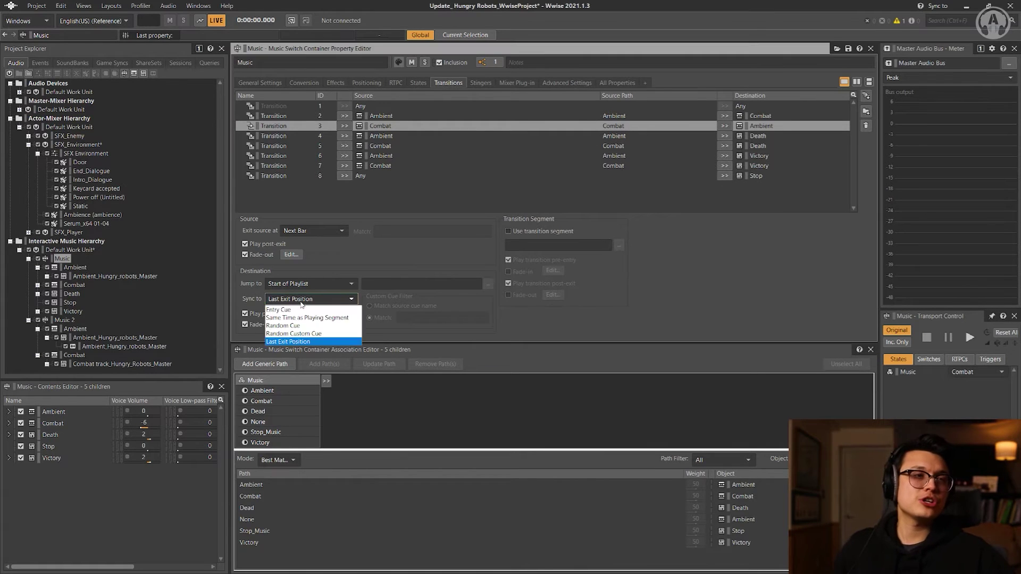
{"action": "left_click", "coordinate": [654, 293]}
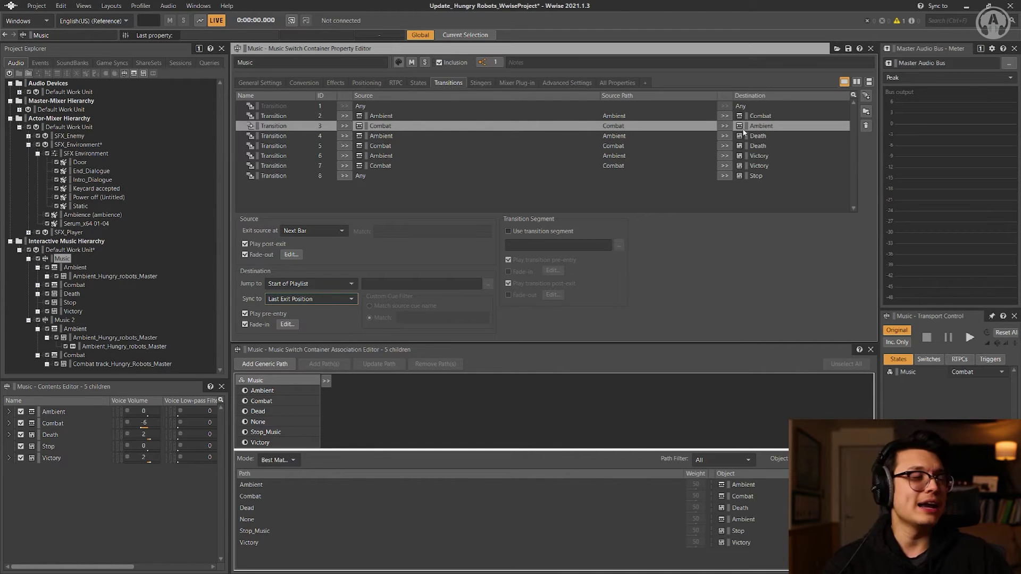
{"action": "left_click", "coordinate": [780, 125]}
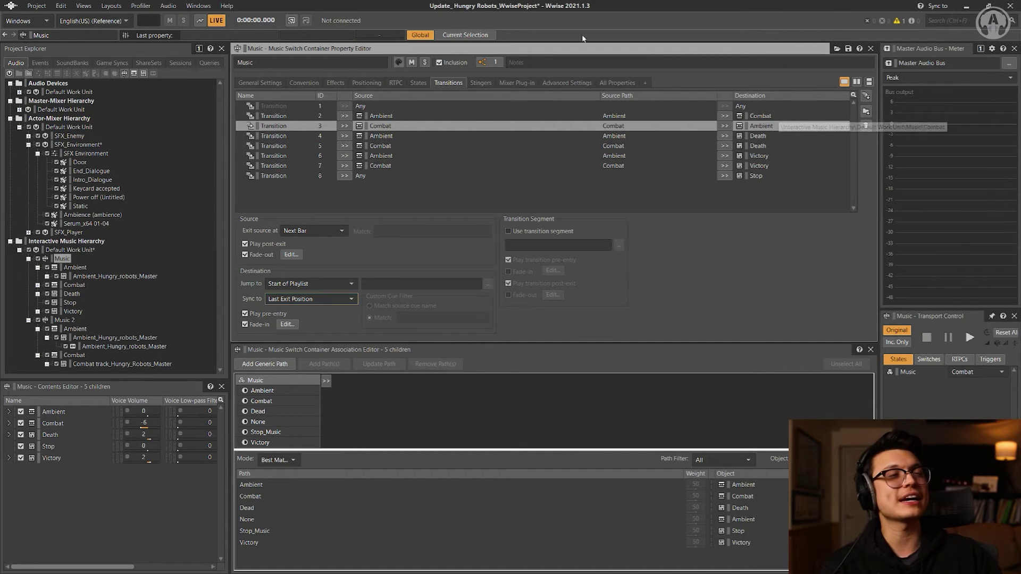
Audition the Music container from the Combat state, switch it to Ambient during playback, and stop
{"action": "left_click", "coordinate": [975, 372]}
{"action": "left_click", "coordinate": [977, 398]}
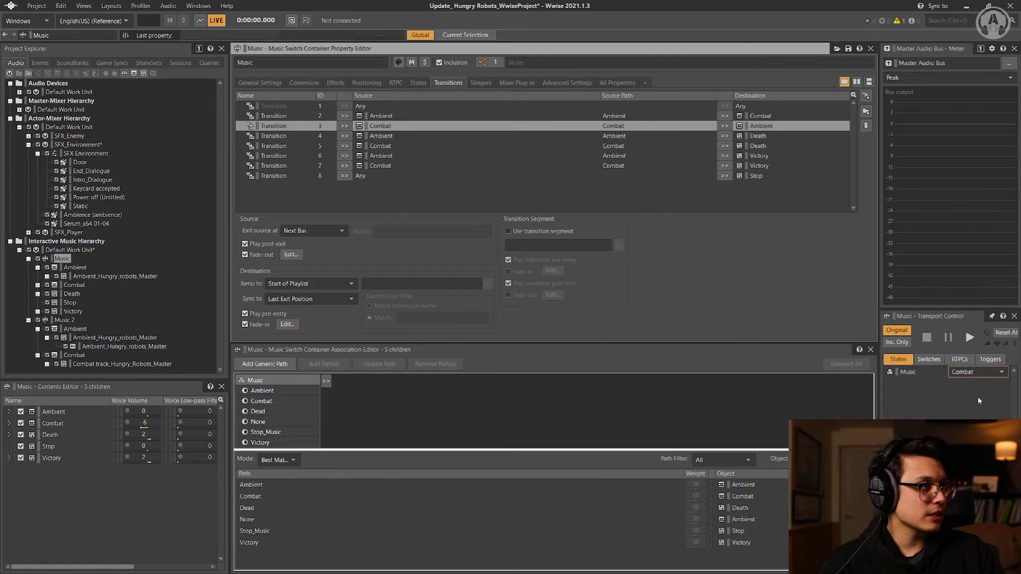
{"action": "key", "text": "space"}
{"action": "left_click", "coordinate": [981, 372]}
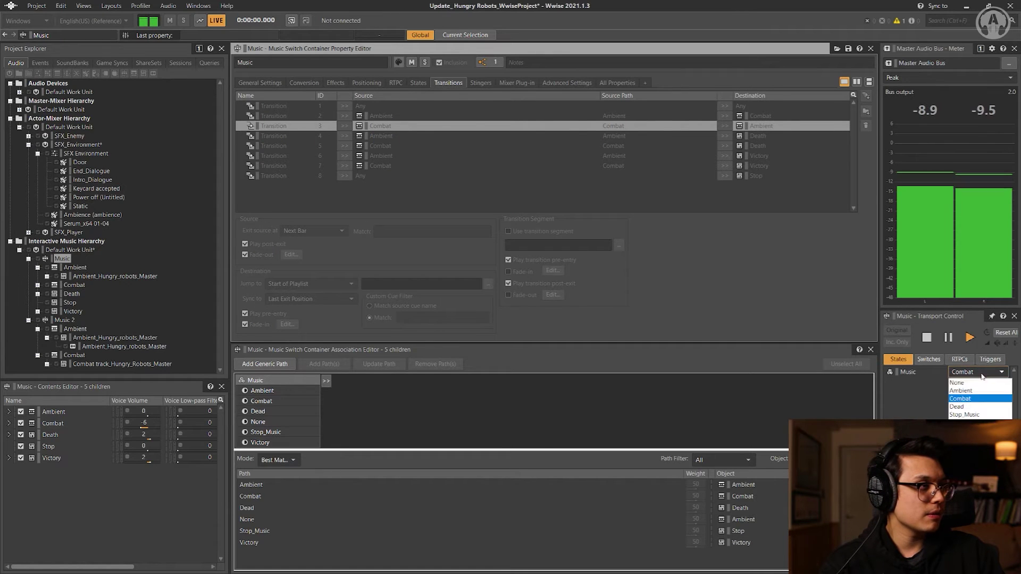
{"action": "left_click", "coordinate": [981, 391]}
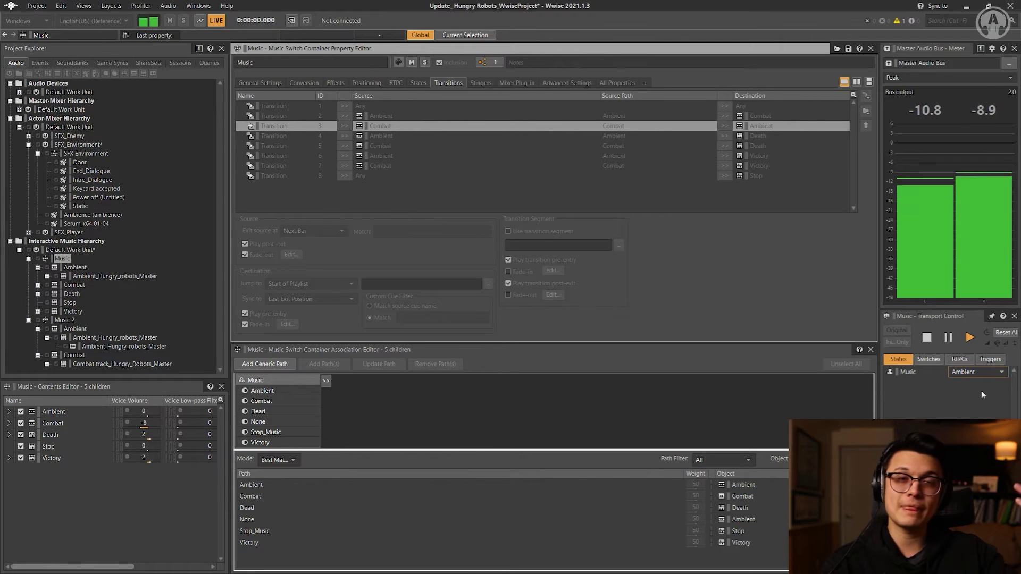
{"action": "key", "text": "space"}
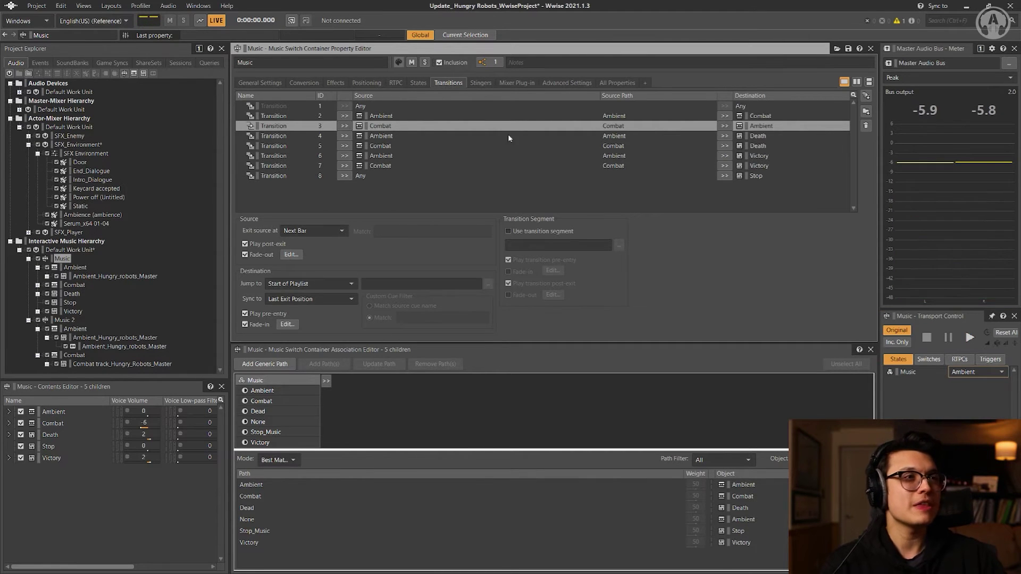
Review the transitions into Death and Stop, and audition the Music state switching from Combat to Dead
{"action": "left_click", "coordinate": [652, 140]}
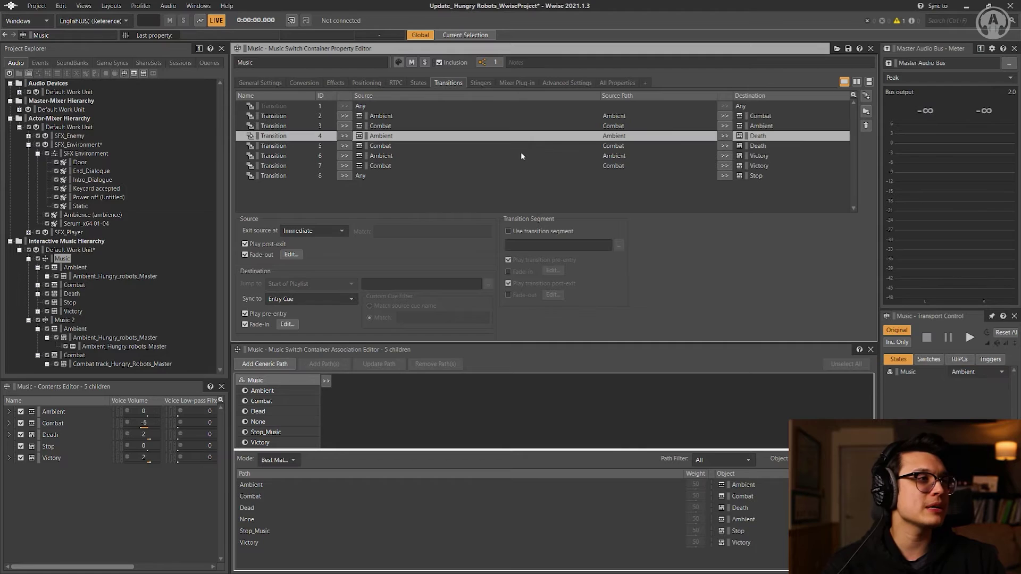
{"action": "left_click", "coordinate": [381, 148]}
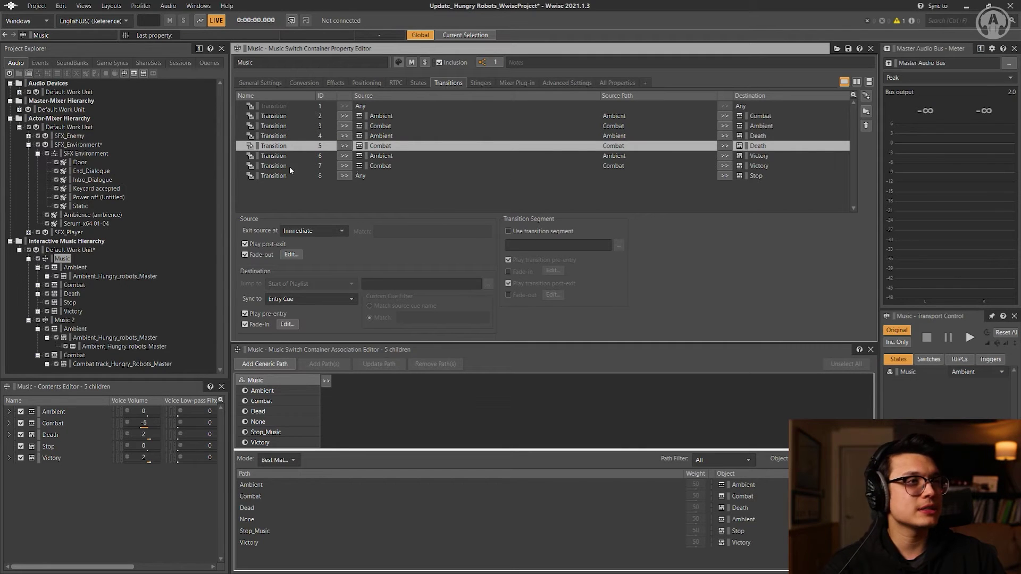
{"action": "left_click", "coordinate": [978, 372]}
{"action": "left_click", "coordinate": [972, 400]}
{"action": "key", "text": "space"}
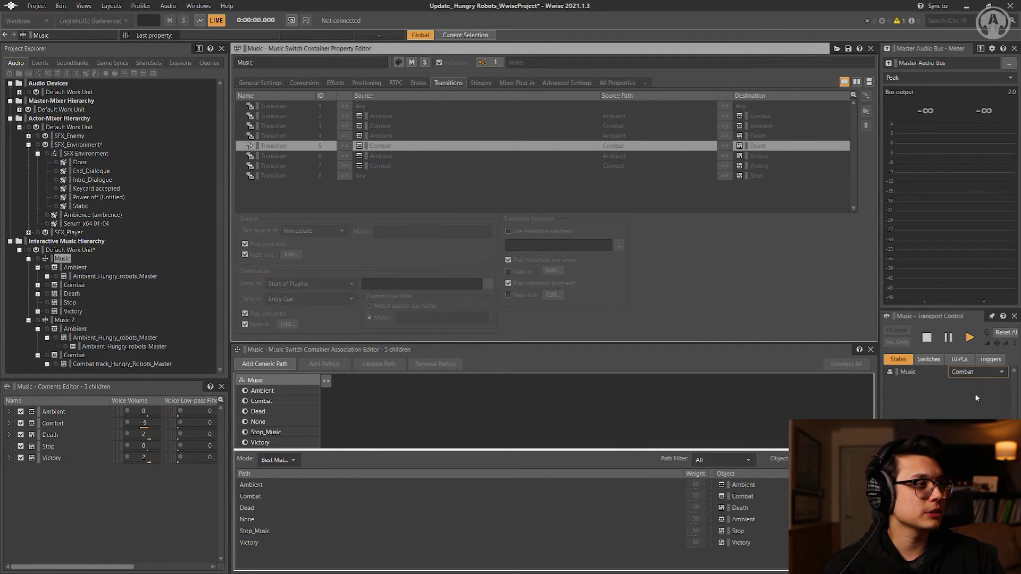
{"action": "left_click", "coordinate": [981, 372]}
{"action": "left_click", "coordinate": [976, 407]}
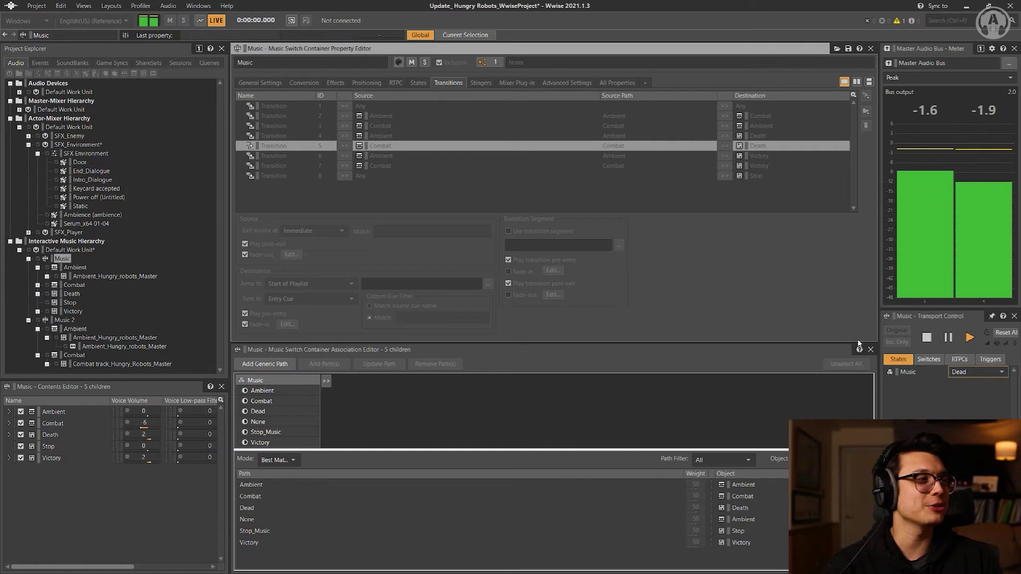
{"action": "key", "text": "space"}
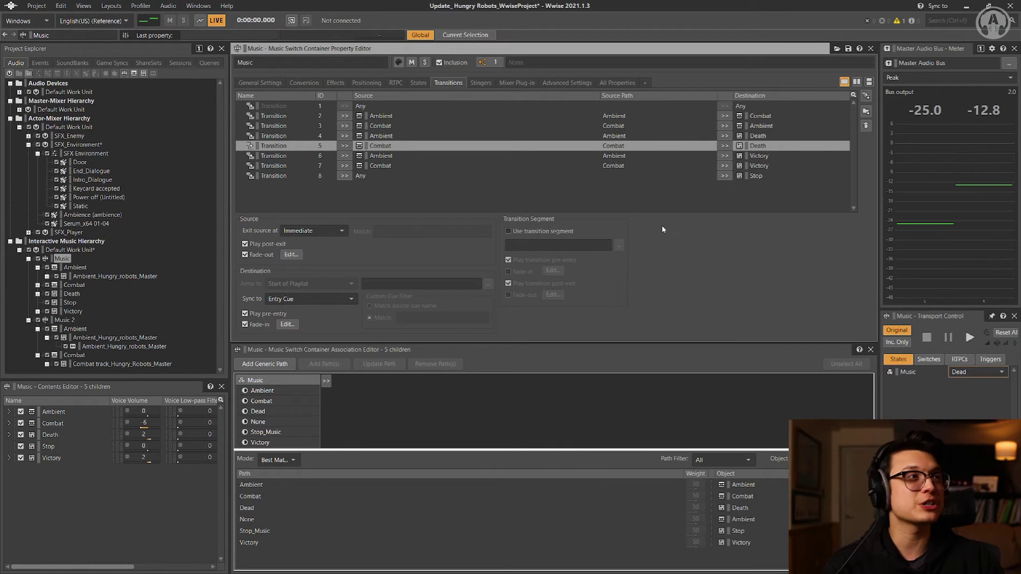
{"action": "left_click", "coordinate": [636, 176]}
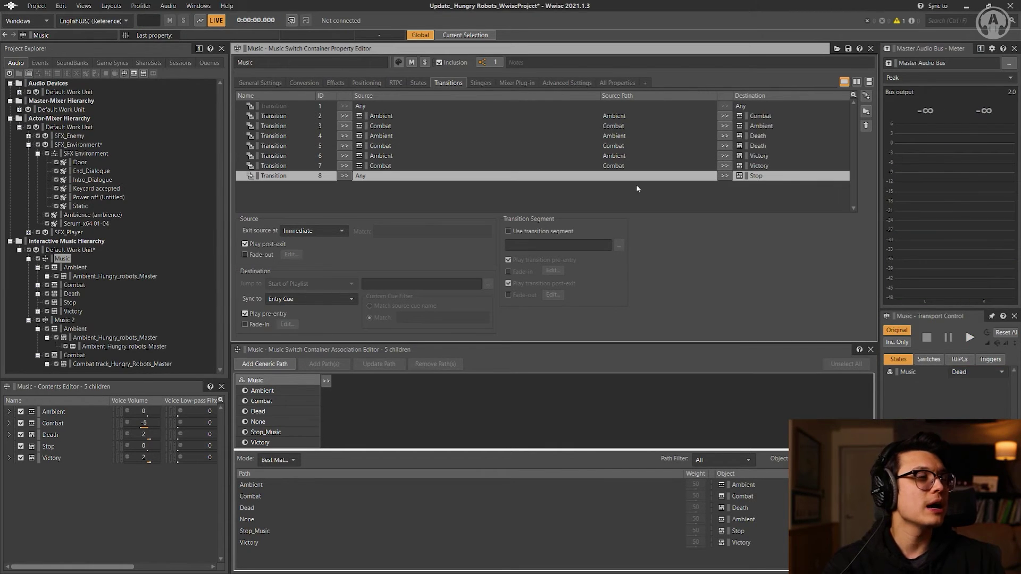
Create a new event under the Events Default Work Unit, keep its default name, and delete it
{"action": "left_click", "coordinate": [40, 63]}
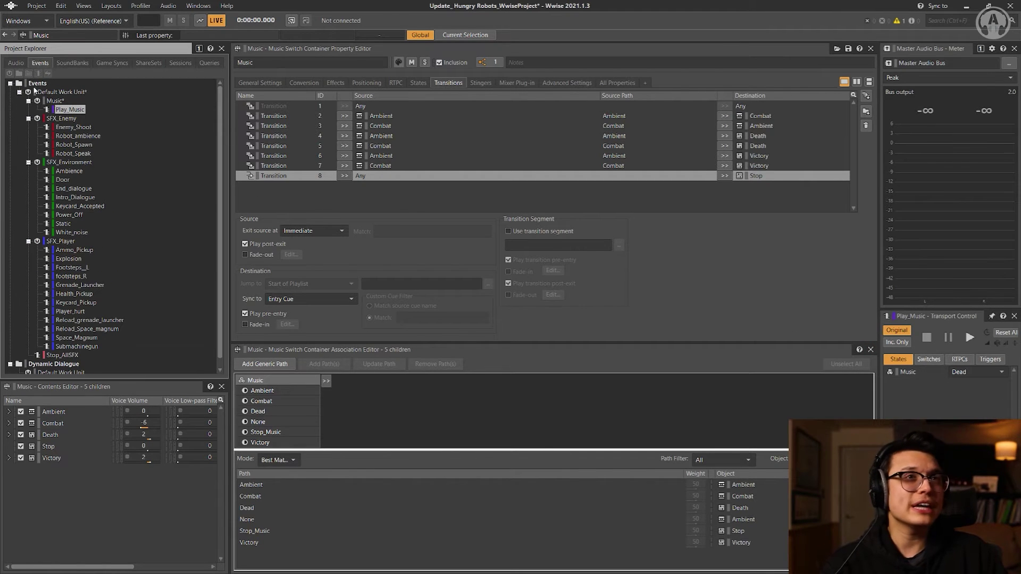
{"action": "left_click", "coordinate": [59, 101]}
{"action": "right_click", "coordinate": [58, 92]}
{"action": "mouse_move", "coordinate": [87, 99]}
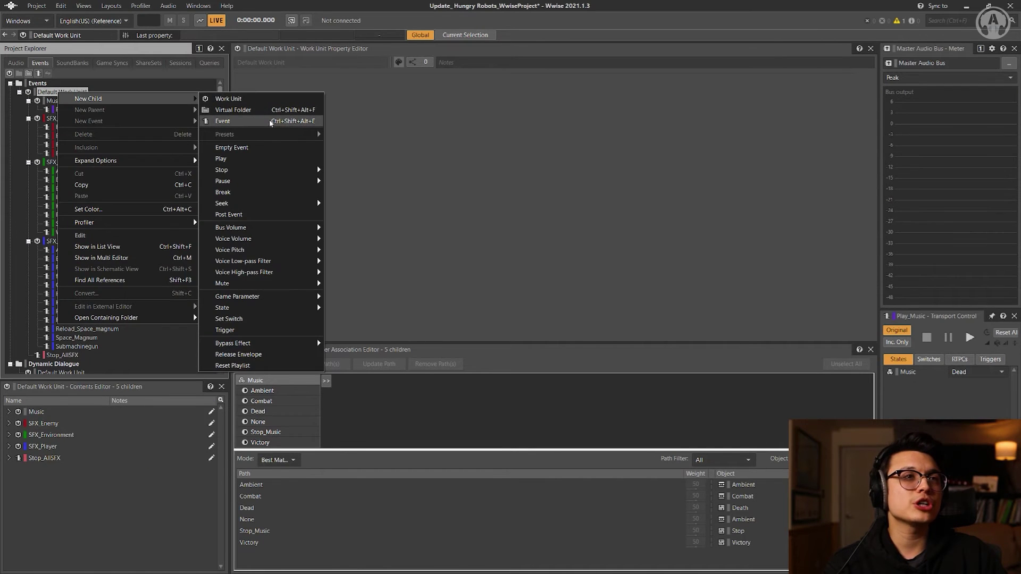
{"action": "left_click", "coordinate": [269, 123]}
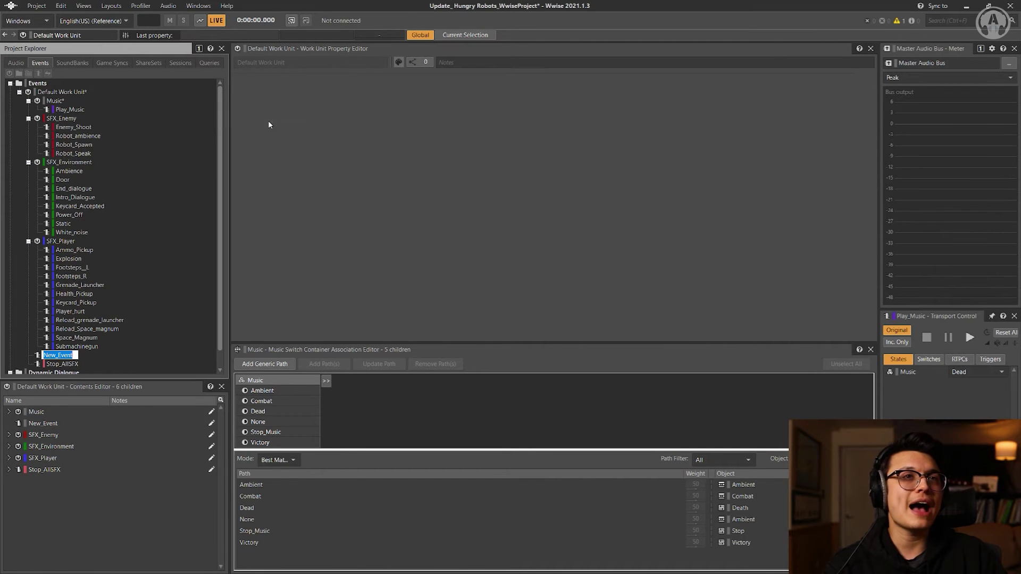
{"action": "left_click", "coordinate": [88, 361]}
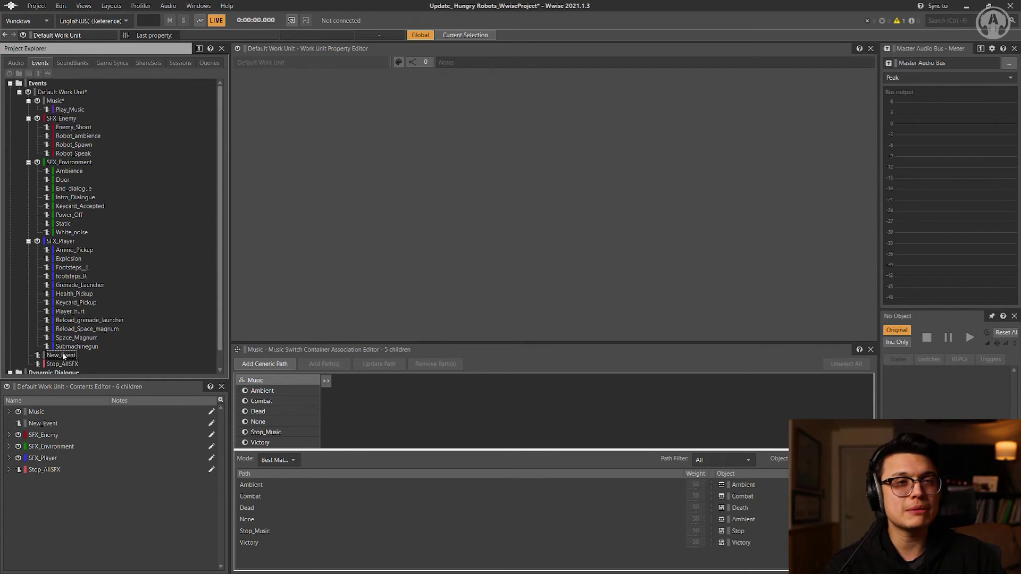
{"action": "left_click", "coordinate": [62, 355]}
{"action": "key", "text": "Delete"}
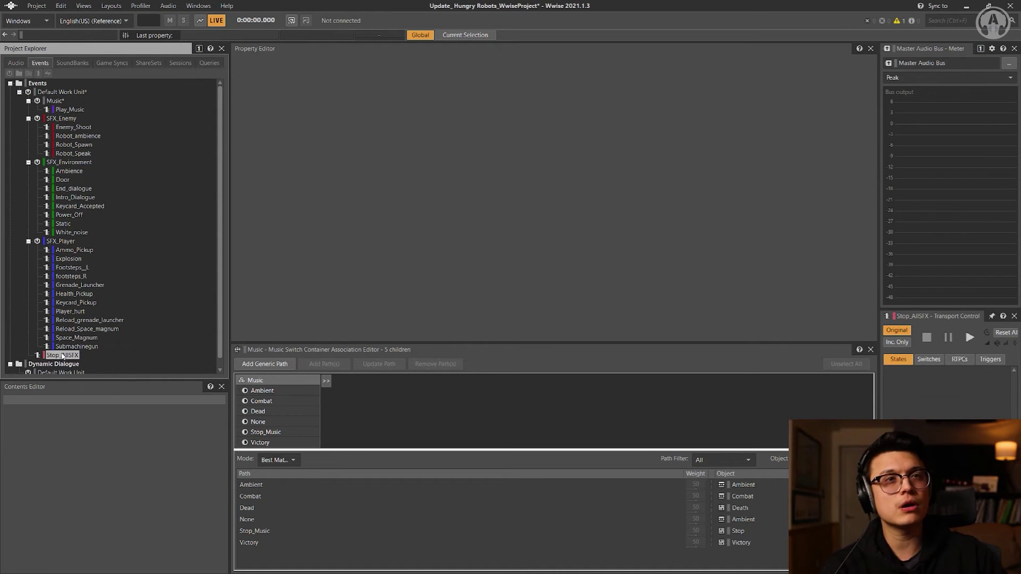
Remove the existing action from the Play_Music event and add a Play action targeting the original Music switch container
{"action": "left_click", "coordinate": [69, 109]}
{"action": "left_click", "coordinate": [533, 93]}
{"action": "key", "text": "Delete"}
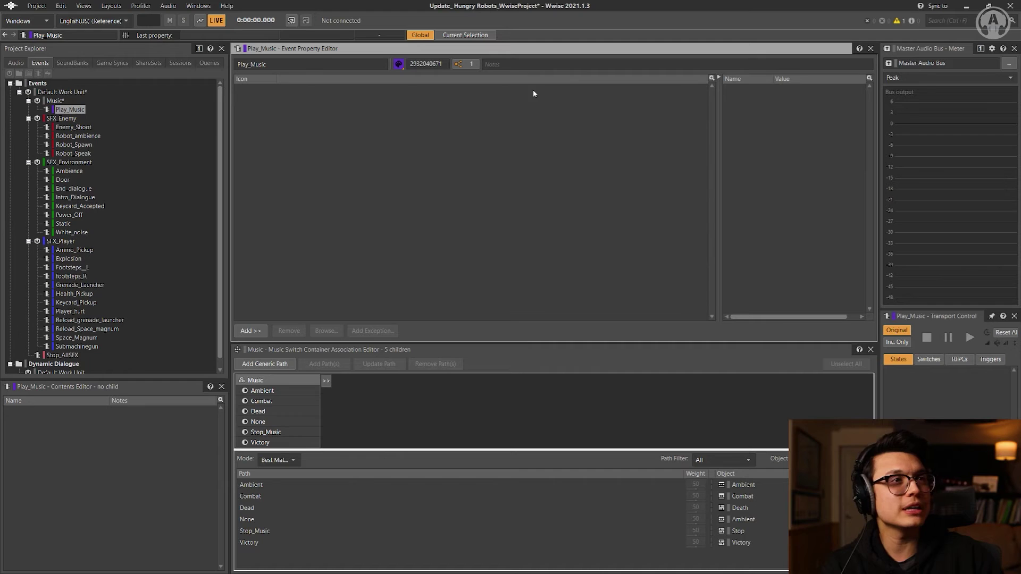
{"action": "left_click", "coordinate": [42, 111]}
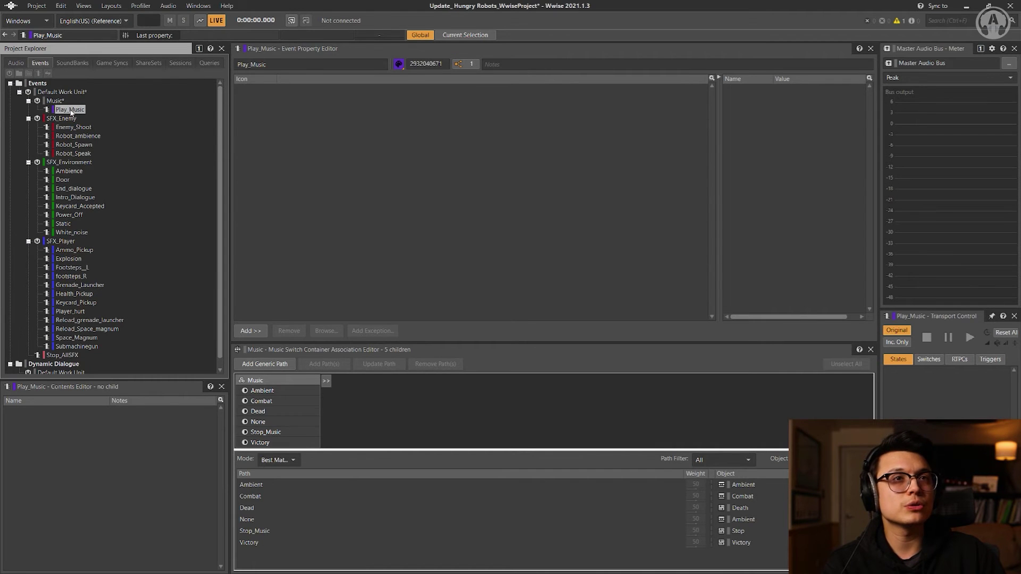
{"action": "double_click", "coordinate": [71, 112]}
{"action": "left_click", "coordinate": [16, 63]}
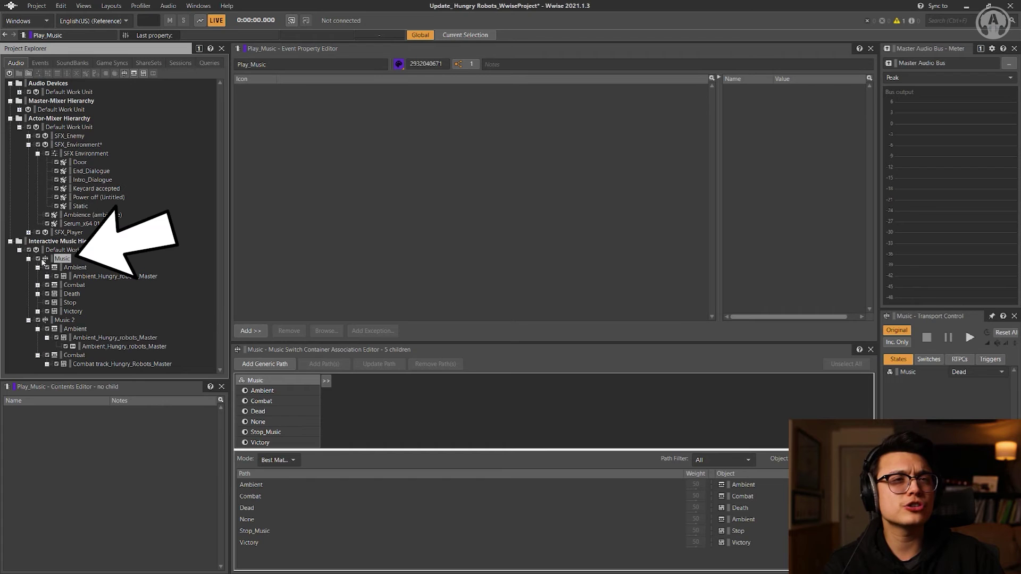
{"action": "left_click_drag", "start_coordinate": [62, 262], "coordinate": [298, 152]}
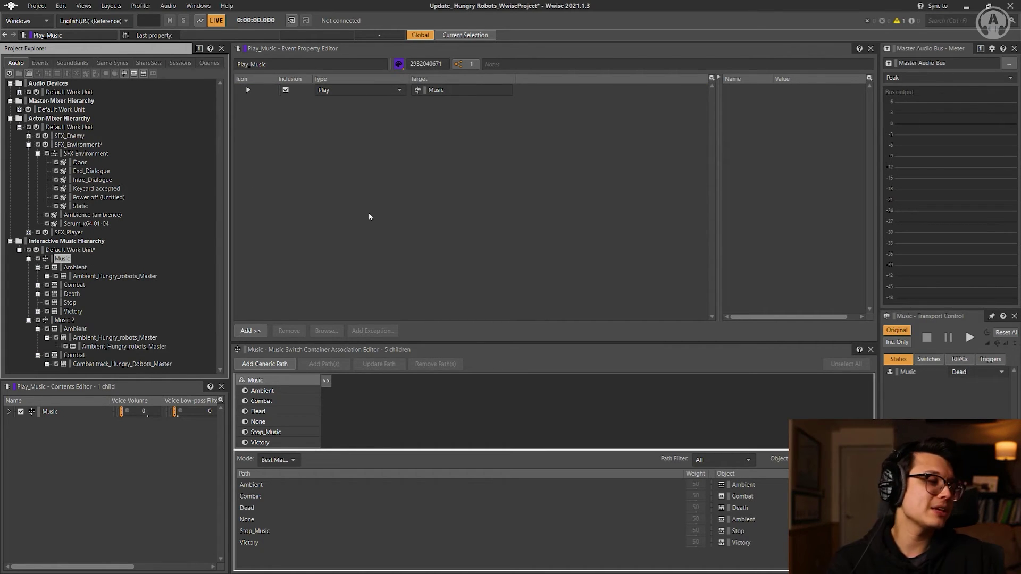
Switch to the SoundBank layout and create a SoundBank named New in the Default Work Unit
{"action": "left_click", "coordinate": [72, 63]}
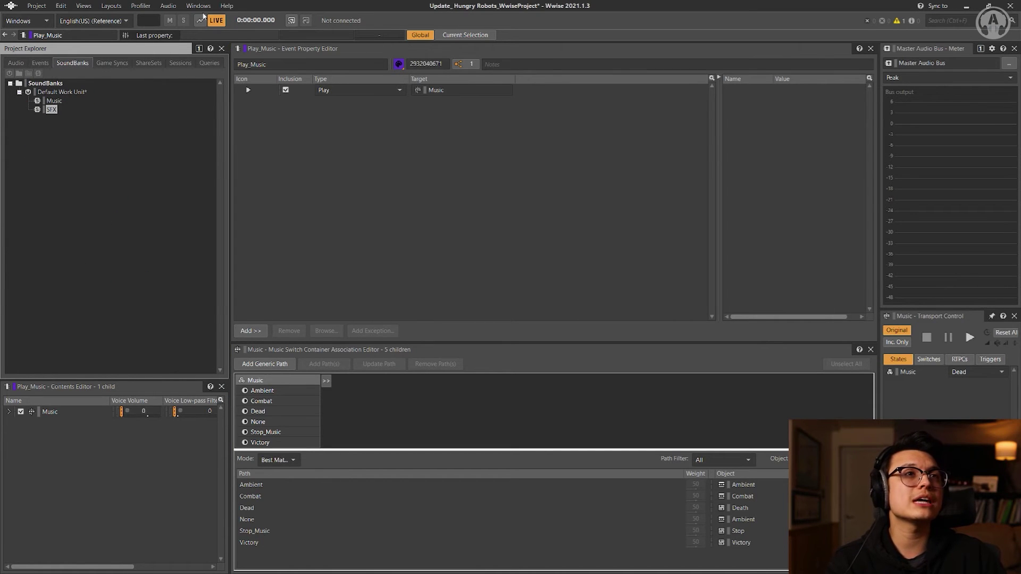
{"action": "left_click", "coordinate": [111, 6]}
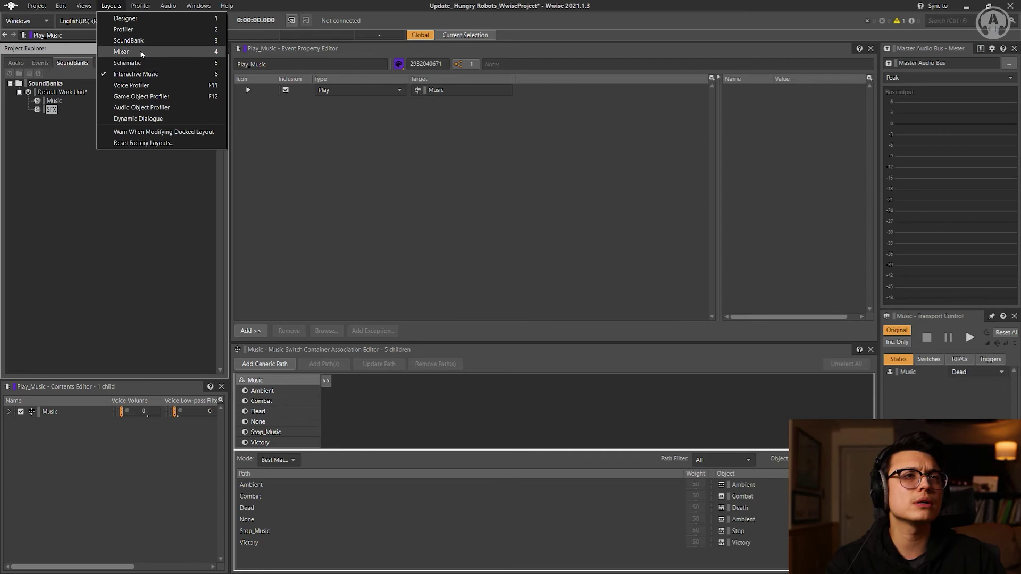
{"action": "left_click", "coordinate": [130, 40]}
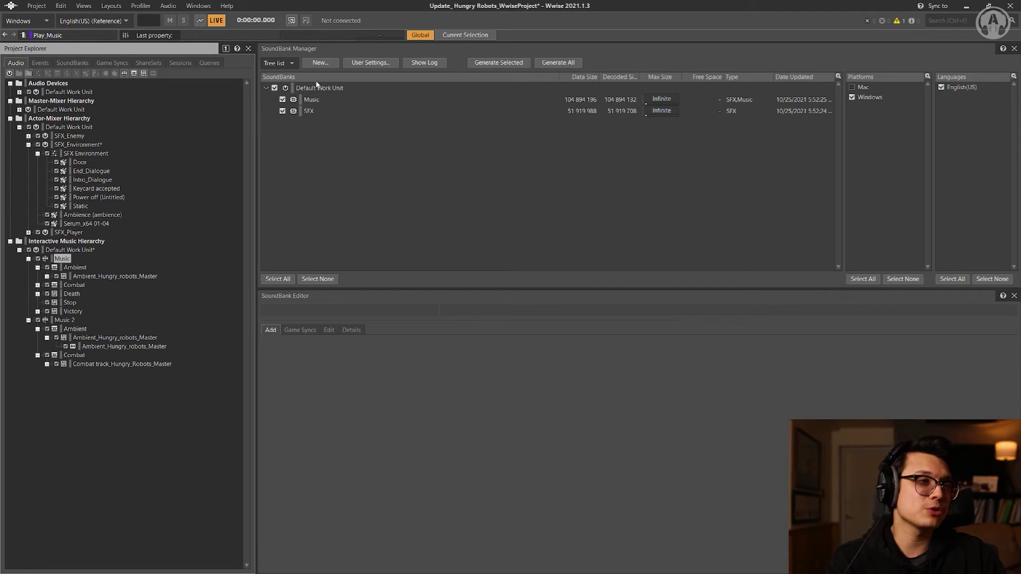
{"action": "left_click", "coordinate": [326, 63]}
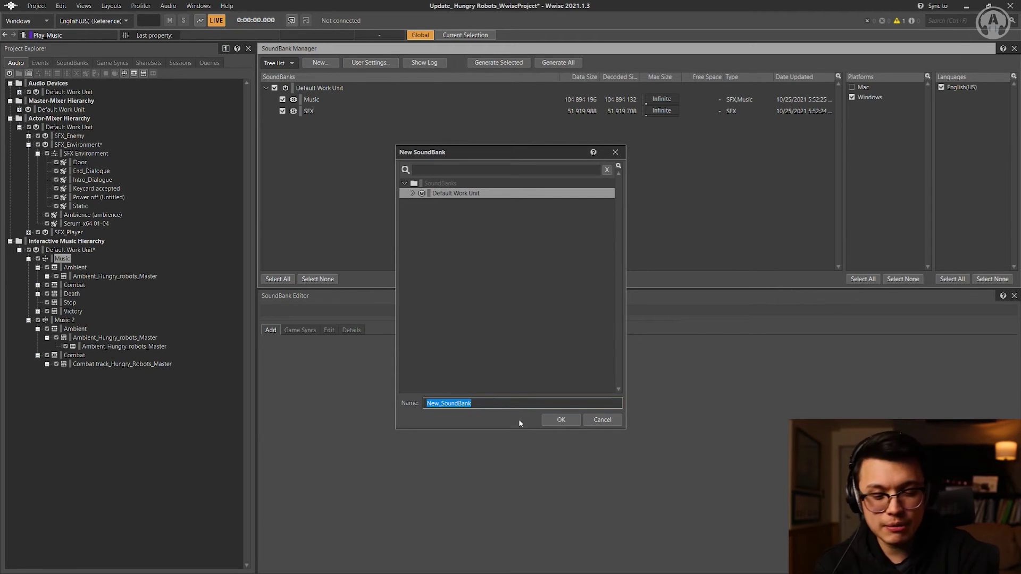
{"action": "type", "text": "New"}
{"action": "key", "text": "Return"}
Add the original Music switch container to the New SoundBank, generate all SoundBanks, and close the generation report
{"action": "left_click", "coordinate": [283, 123]}
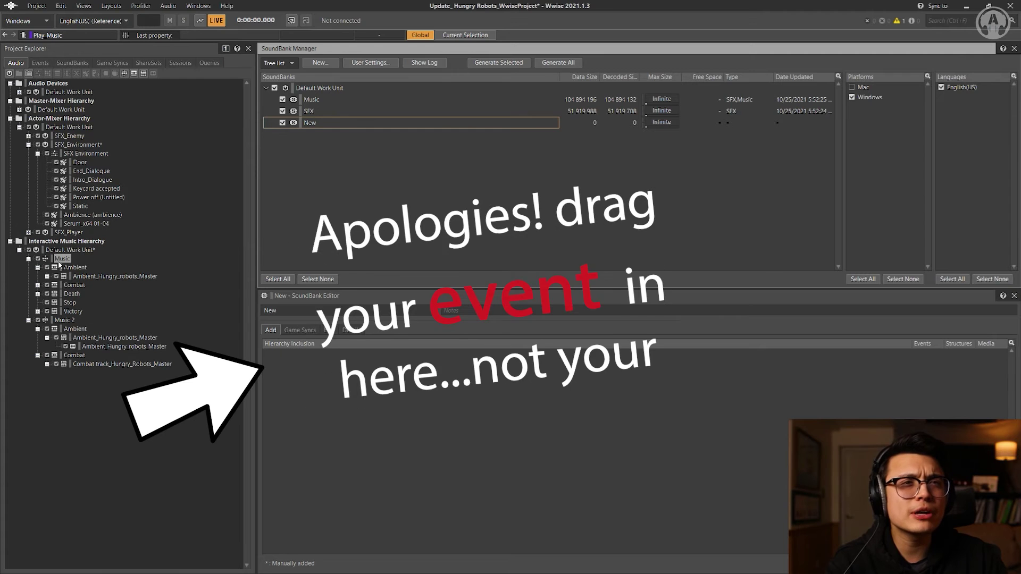
{"action": "left_click_drag", "start_coordinate": [57, 260], "coordinate": [328, 379]}
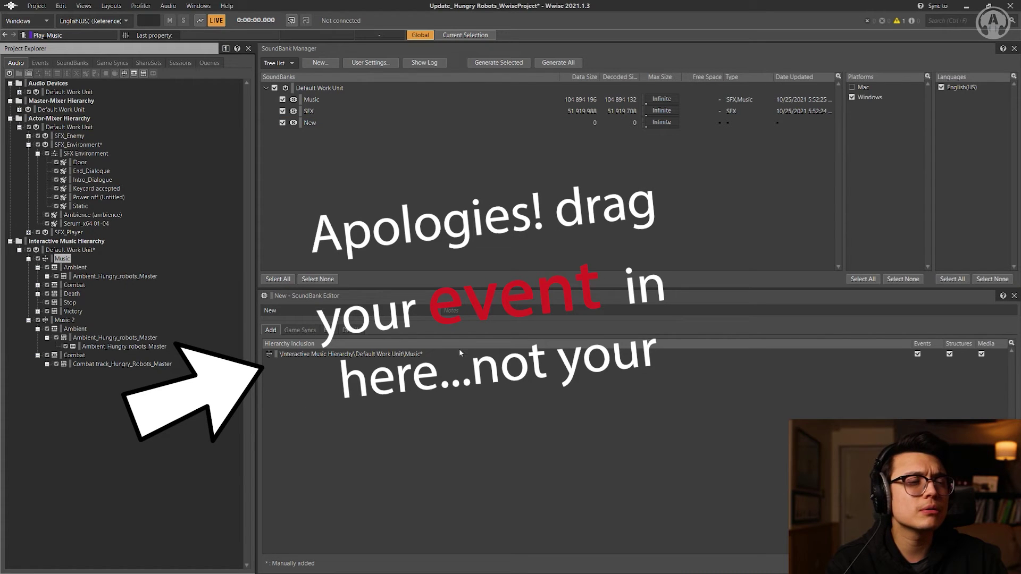
{"action": "left_click", "coordinate": [556, 62]}
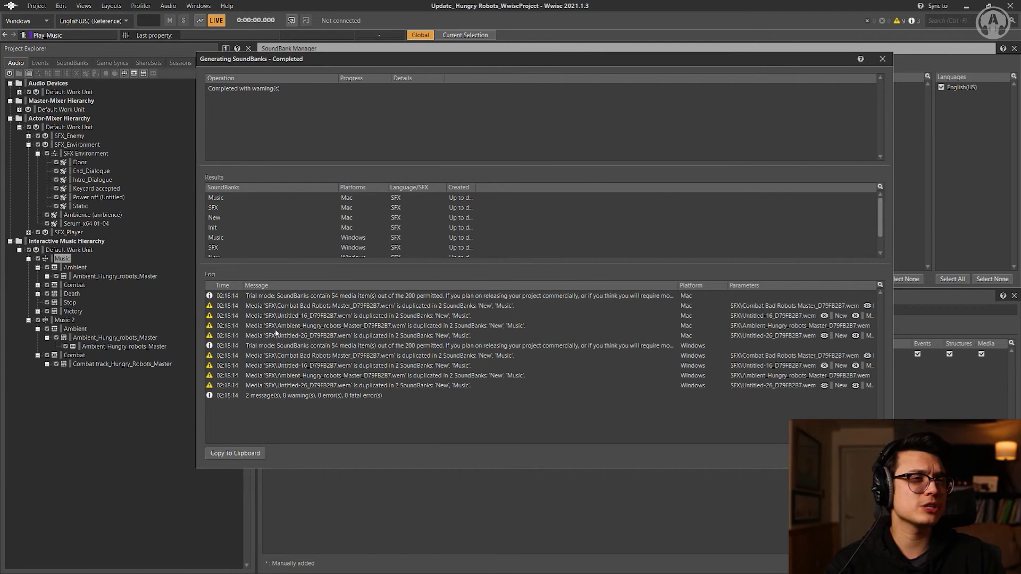
{"action": "left_click", "coordinate": [882, 59]}
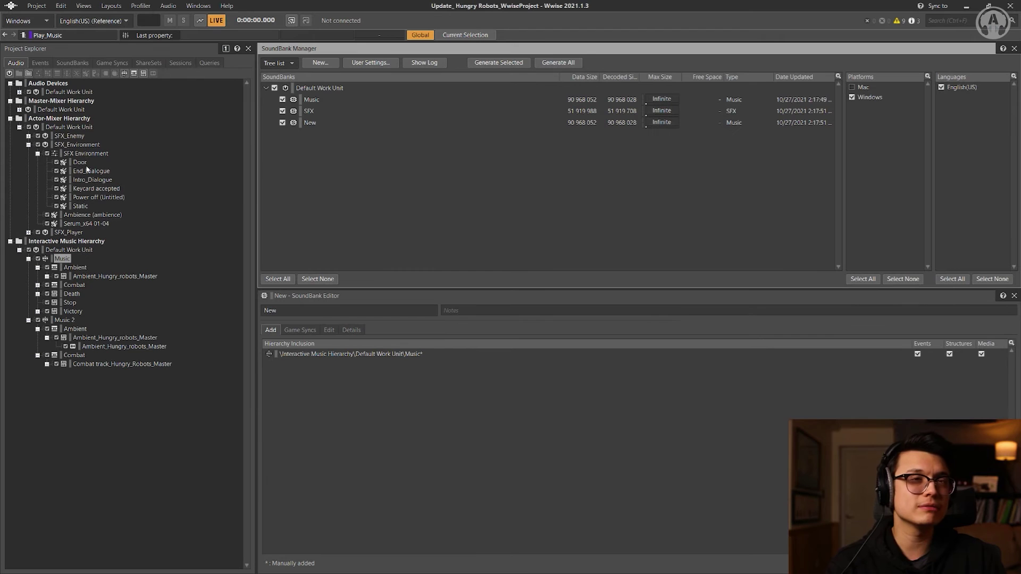
Save the Wwise project with its newly generated SoundBanks
{"action": "left_click", "coordinate": [36, 6]}
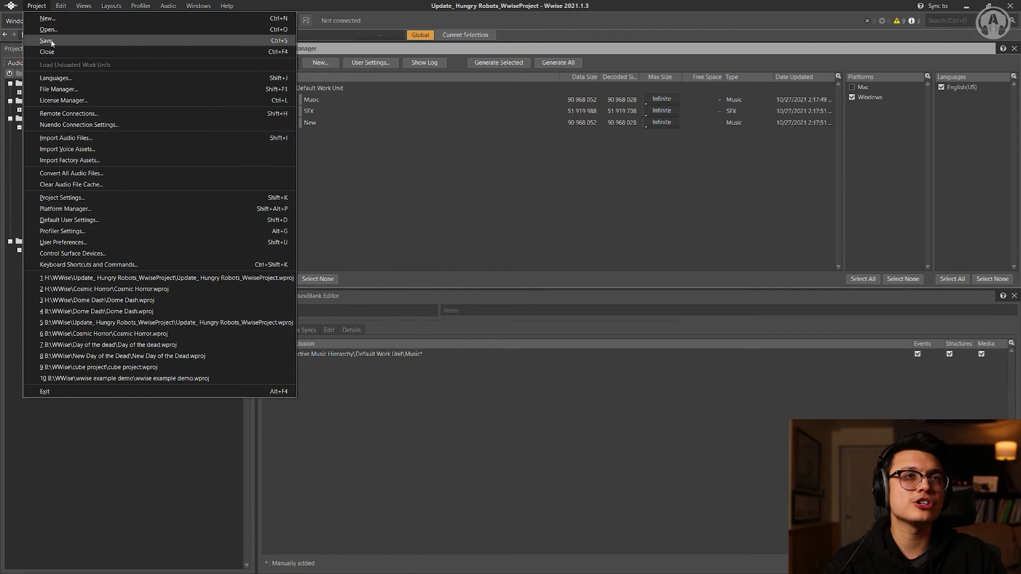
{"action": "left_click", "coordinate": [50, 42]}
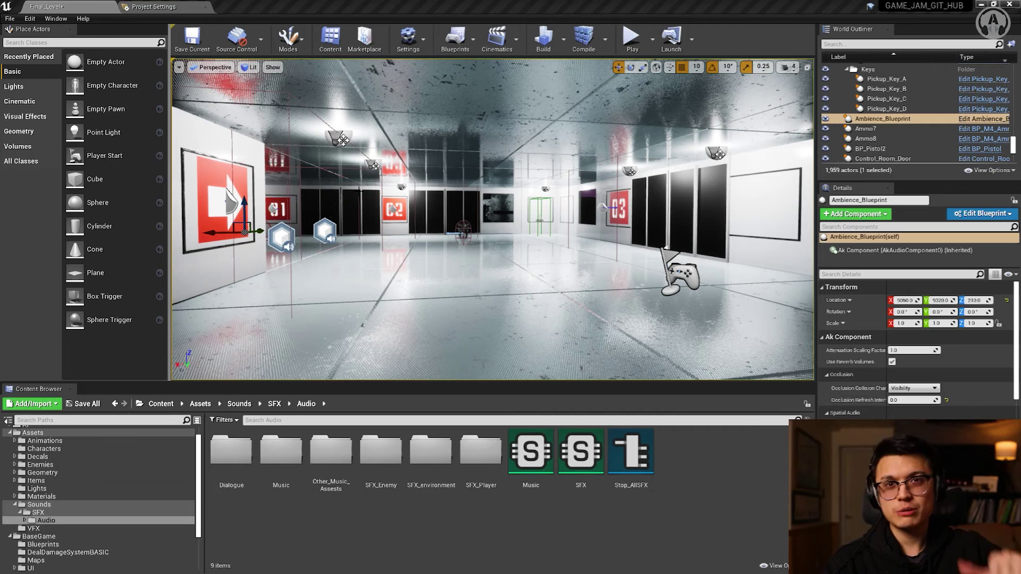
Switch to Unreal Editor and create an Audiokinetic Bank asset named New in the SFX Audio folder
{"action": "right_click", "coordinate": [714, 480]}
{"action": "mouse_move", "coordinate": [795, 376]}
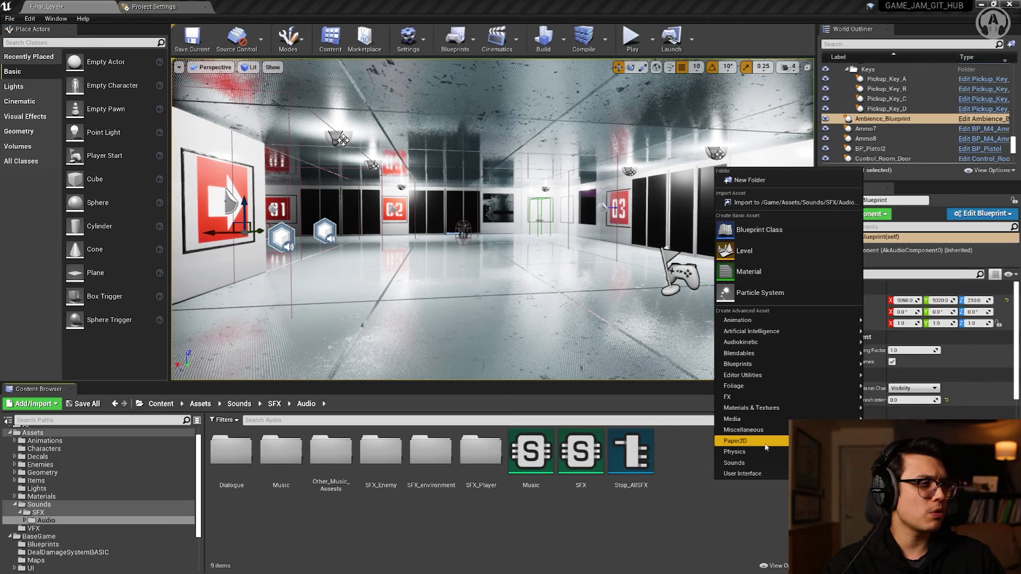
{"action": "mouse_move", "coordinate": [770, 418]}
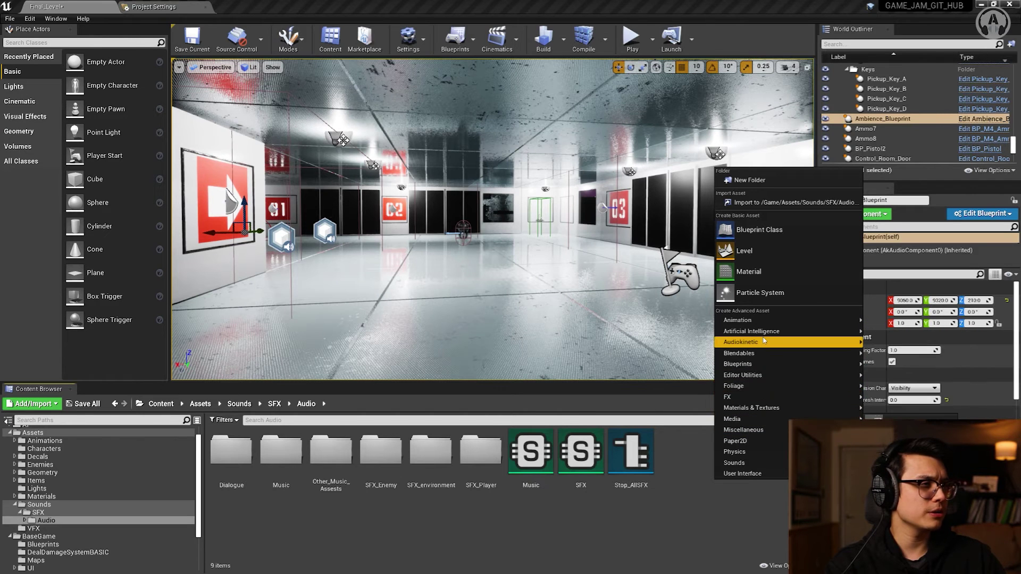
{"action": "mouse_move", "coordinate": [841, 343]}
{"action": "left_click", "coordinate": [900, 371]}
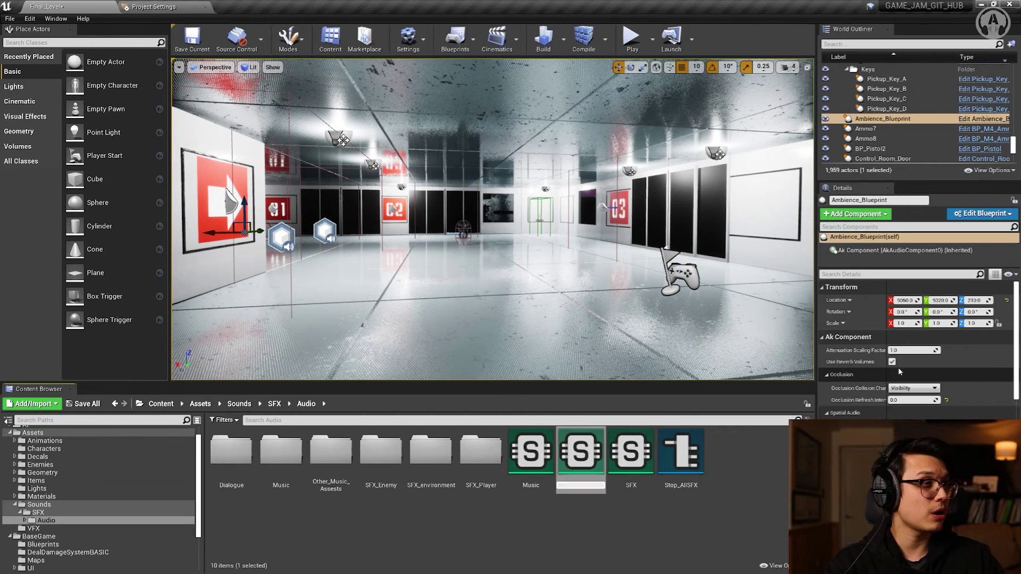
{"action": "type", "text": "New"}
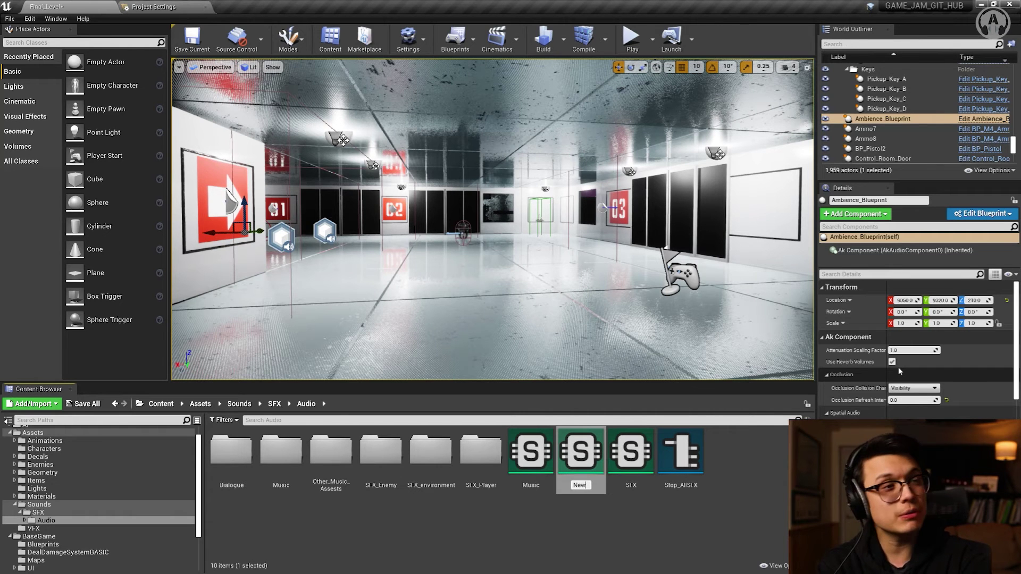
{"action": "key", "text": "Return"}
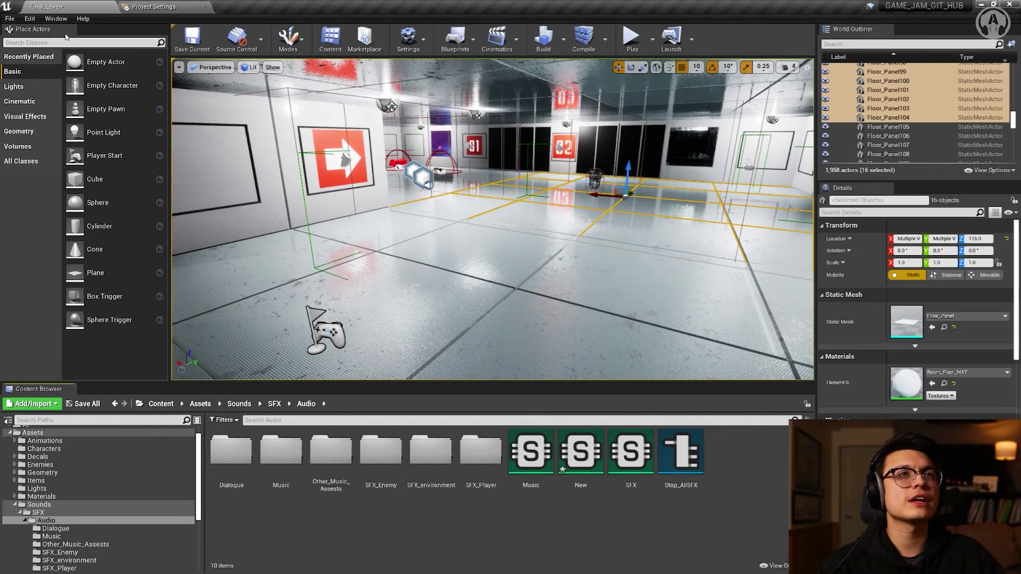
Open the Wwise Picker and import the Play_Music event into the Audio content folder
{"action": "left_click", "coordinate": [56, 19]}
{"action": "mouse_move", "coordinate": [93, 23]}
{"action": "mouse_move", "coordinate": [56, 18]}
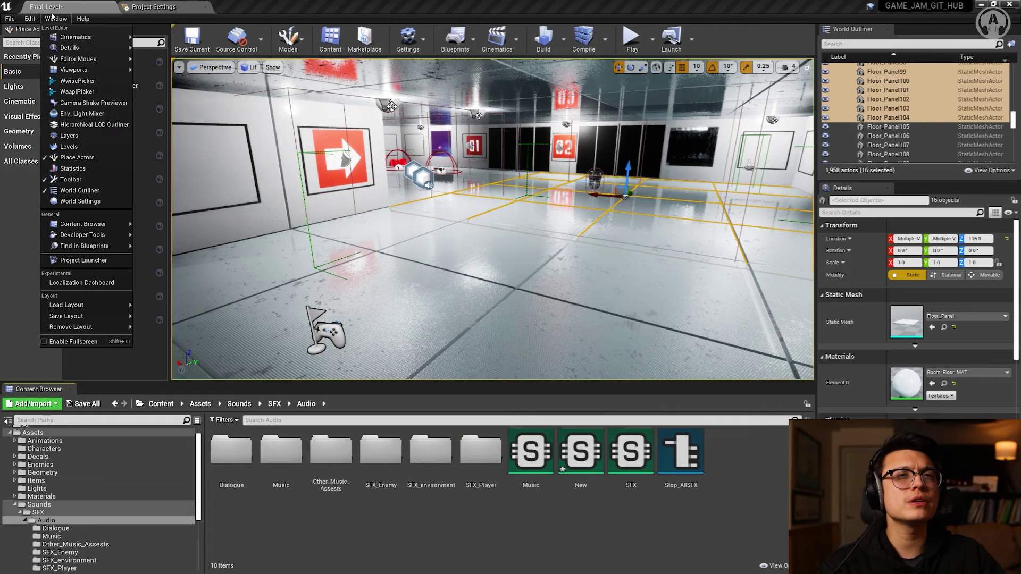
{"action": "left_click", "coordinate": [77, 81]}
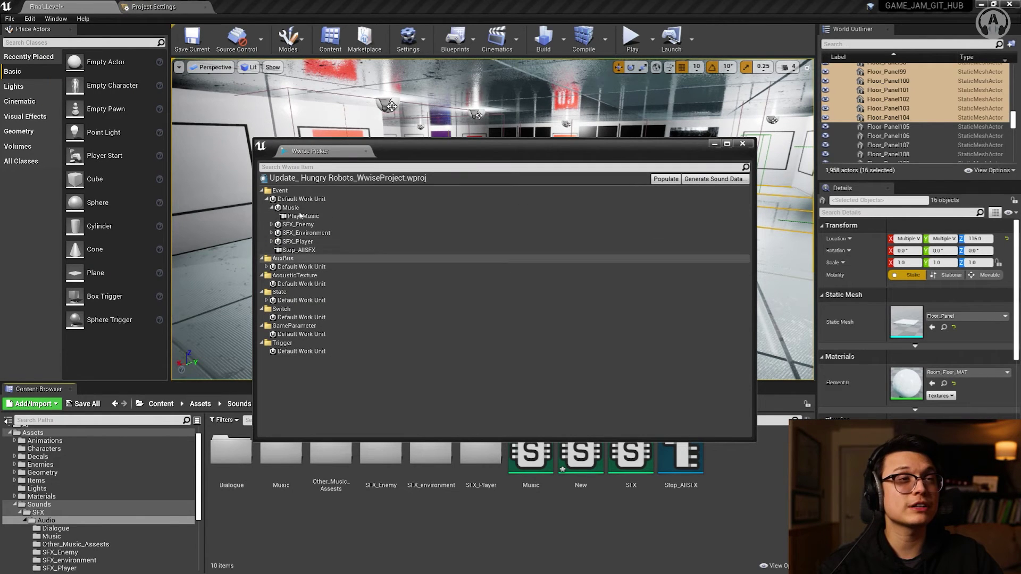
{"action": "left_click_drag", "start_coordinate": [301, 217], "coordinate": [689, 528]}
Assign the New bank as the Play_Music event's Required Bank, save the event asset, and close its editor
{"action": "double_click", "coordinate": [734, 459]}
{"action": "left_click", "coordinate": [463, 203]}
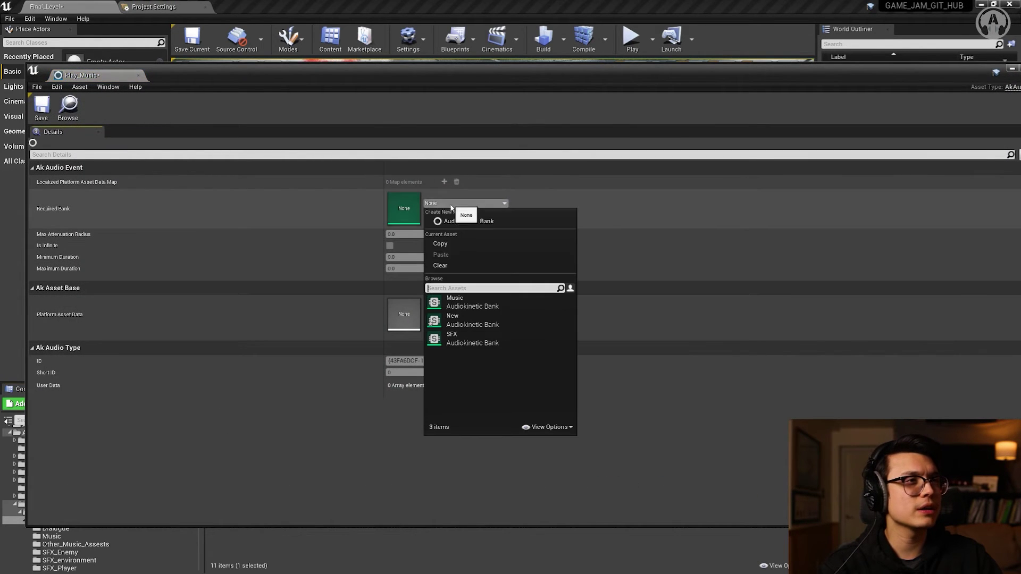
{"action": "left_click", "coordinate": [459, 322]}
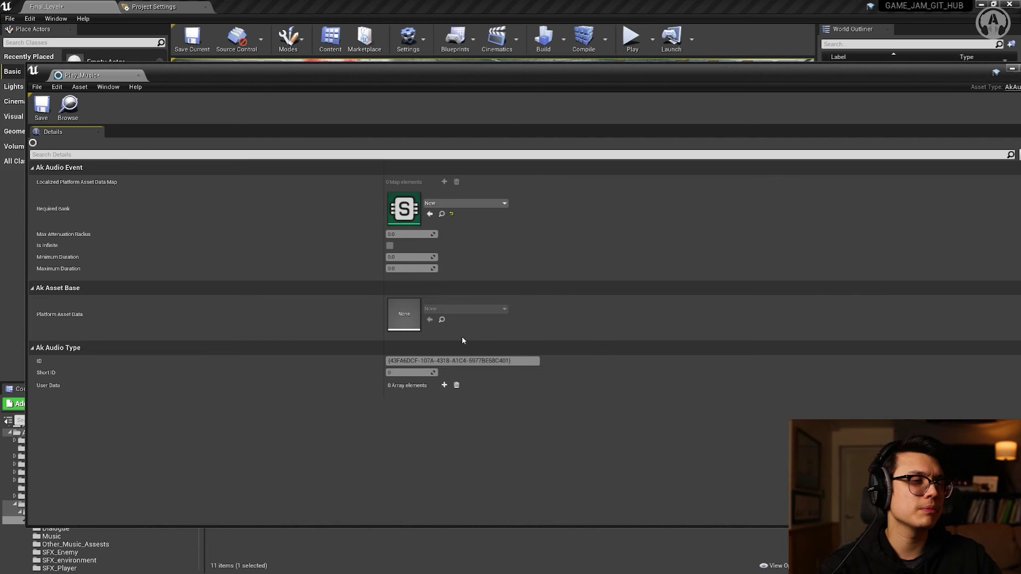
{"action": "left_click", "coordinate": [42, 106]}
{"action": "left_click_drag", "start_coordinate": [244, 81], "coordinate": [80, 139]}
{"action": "left_click", "coordinate": [873, 125]}
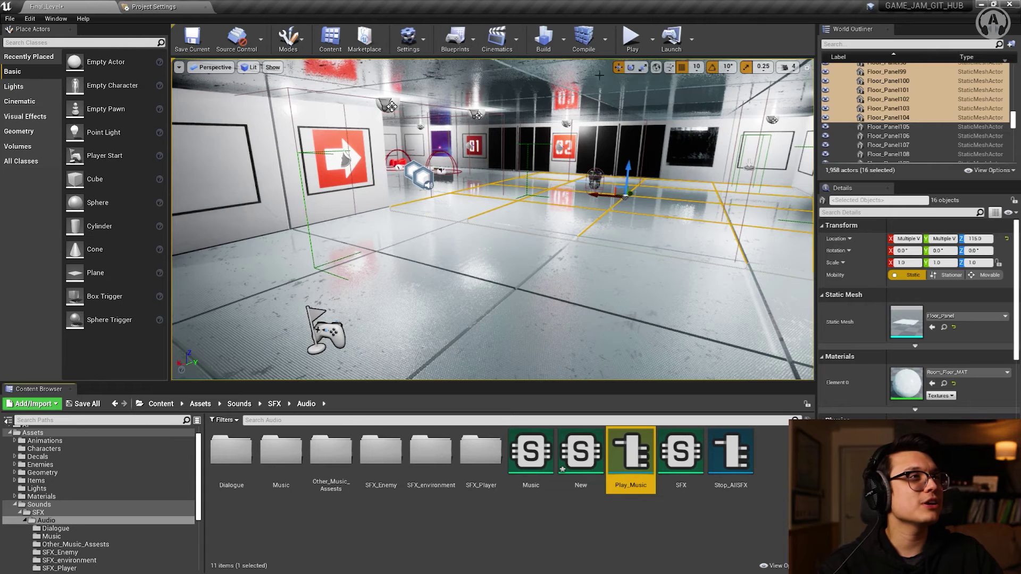
Generate Audiokinetic sound data for the Music, New and SFX banks on the Windows platform only
{"action": "left_click", "coordinate": [564, 39]}
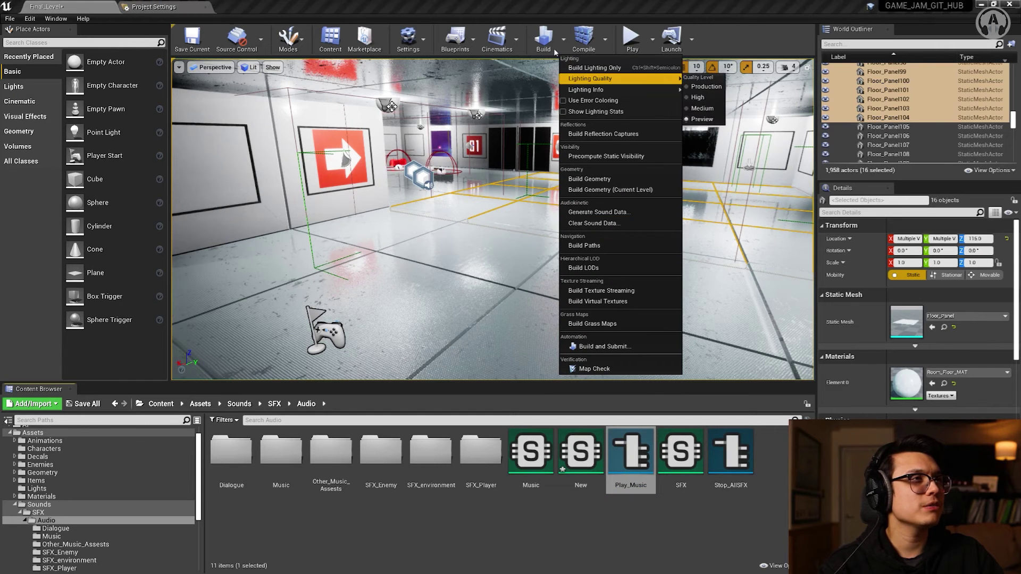
{"action": "left_click", "coordinate": [606, 213]}
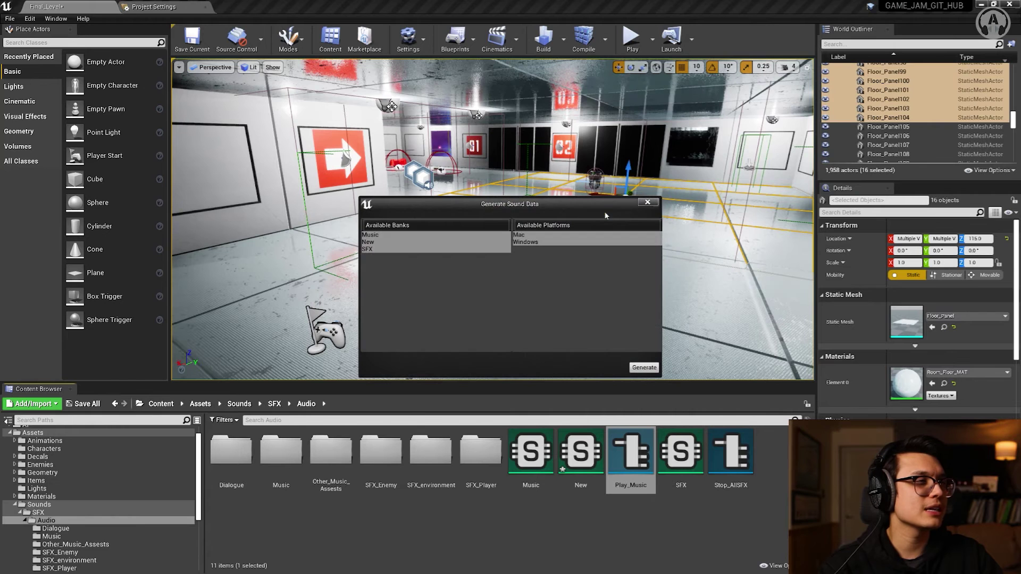
{"action": "left_click", "coordinate": [556, 242]}
{"action": "left_click", "coordinate": [644, 367]}
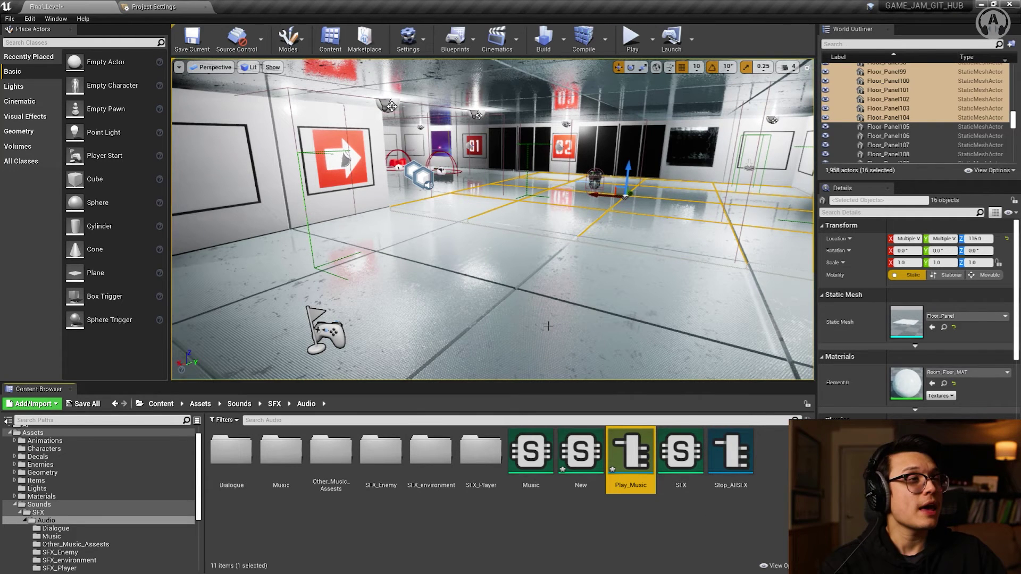
Place the Play_Music event on the level floor and set its Occlusion Refresh Interval to 0
{"action": "left_click_drag", "start_coordinate": [647, 475], "coordinate": [567, 213]}
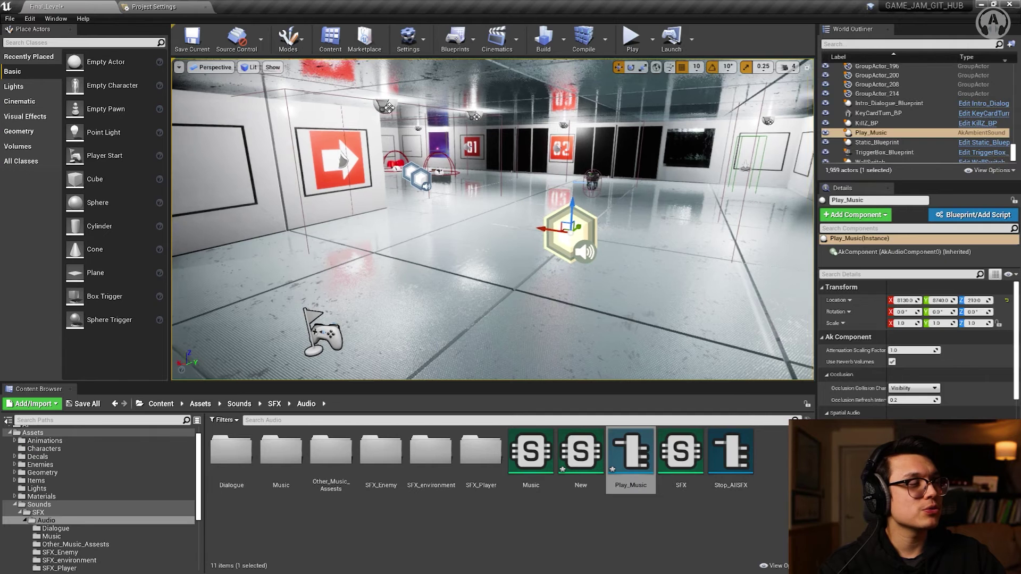
{"action": "key", "text": "f"}
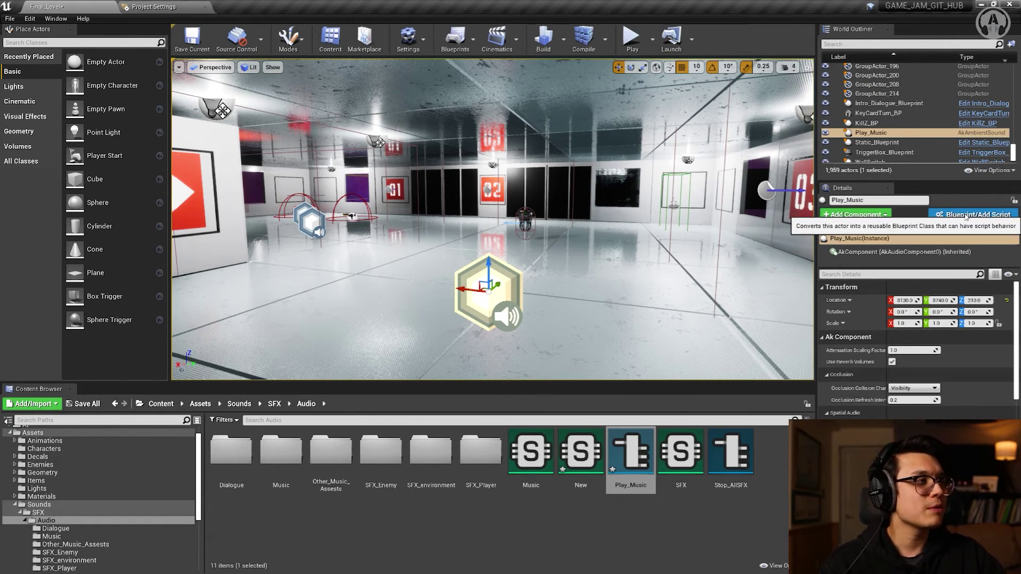
{"action": "left_click", "coordinate": [908, 400]}
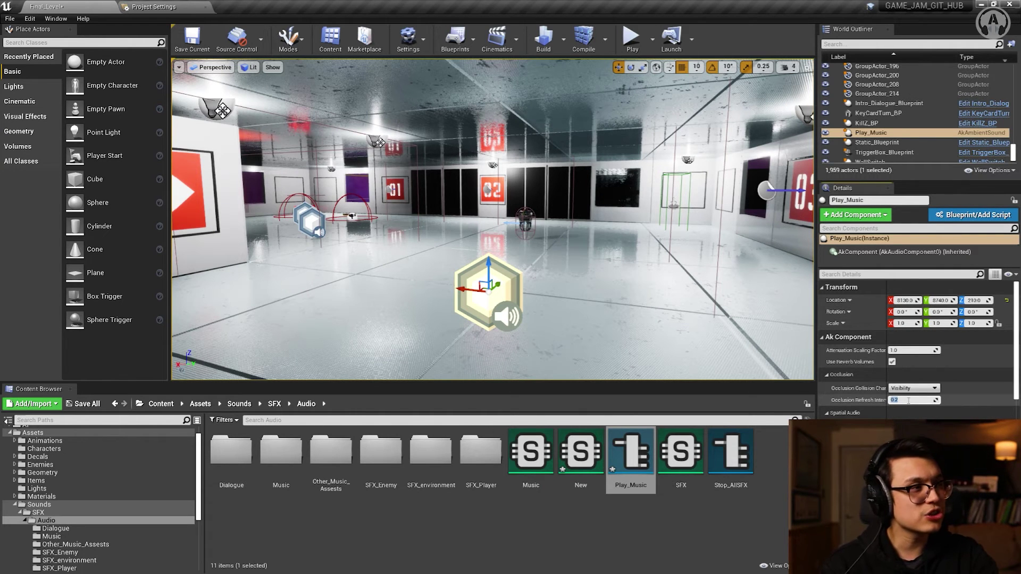
{"action": "type", "text": "0"}
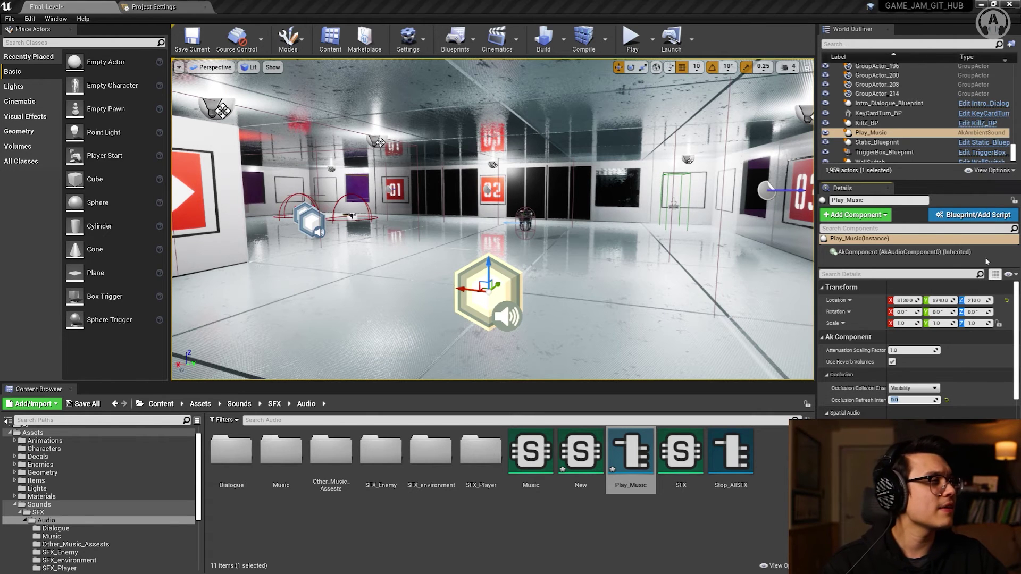
Convert the Play_Music actor into an AkAmbientSound subclass named Play_Music_Blueprint and dock its Blueprint editor in the main window
{"action": "left_click", "coordinate": [973, 216]}
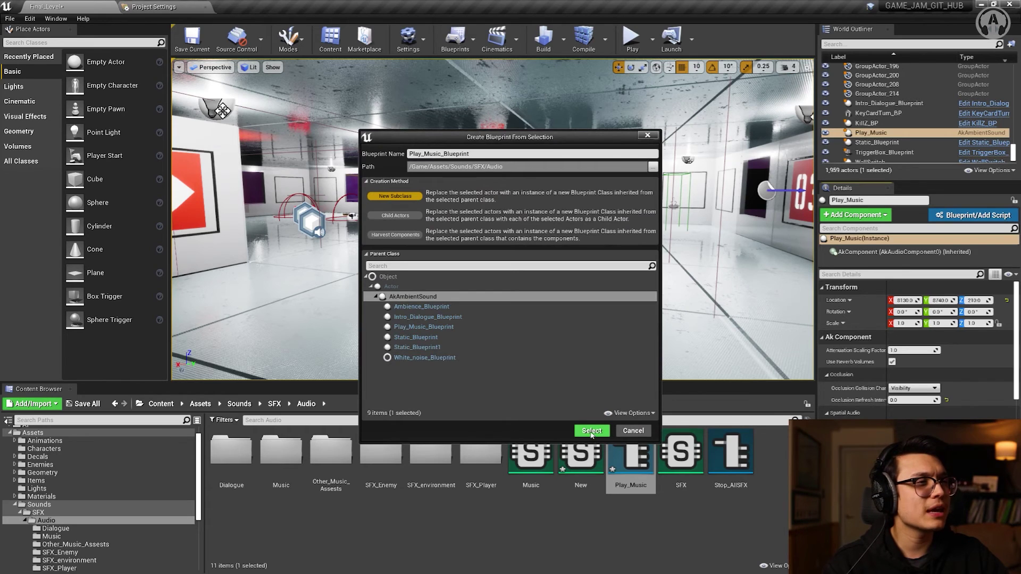
{"action": "left_click", "coordinate": [592, 432]}
{"action": "left_click_drag", "start_coordinate": [668, 117], "coordinate": [168, 488]}
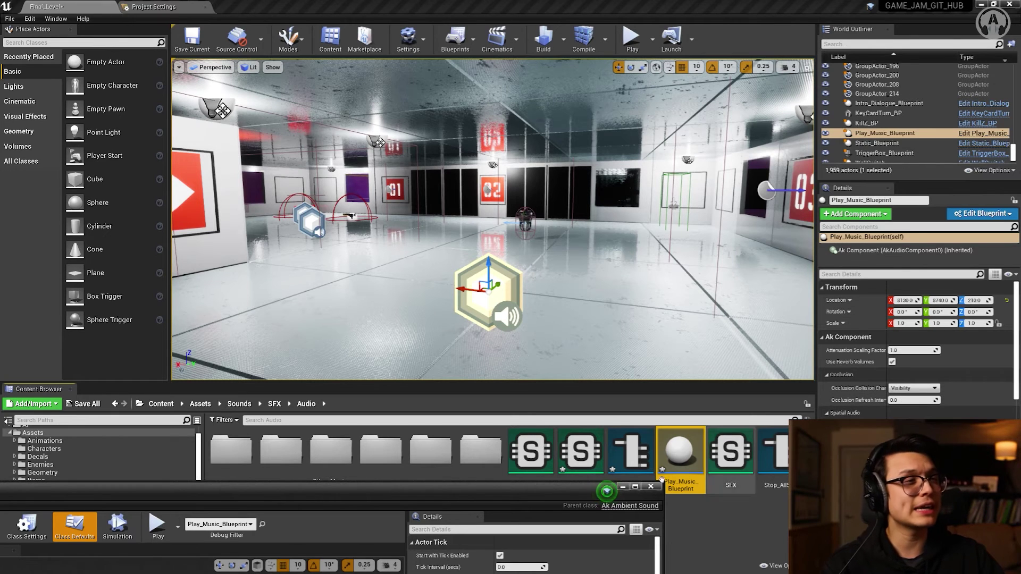
{"action": "left_click_drag", "start_coordinate": [453, 493], "coordinate": [840, 516]}
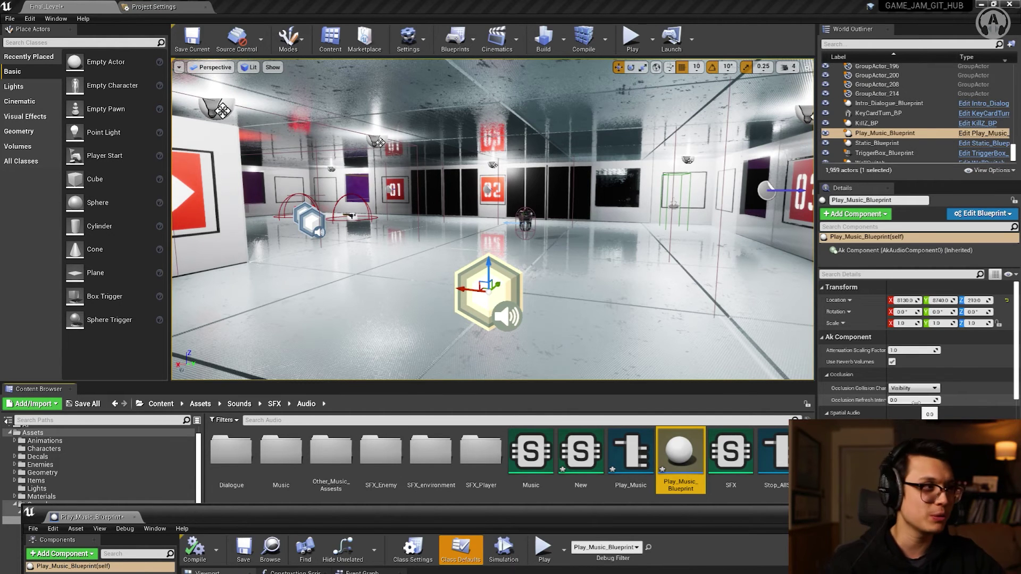
{"action": "left_click_drag", "start_coordinate": [425, 528], "coordinate": [560, 352]}
{"action": "left_click_drag", "start_coordinate": [234, 341], "coordinate": [383, 7]}
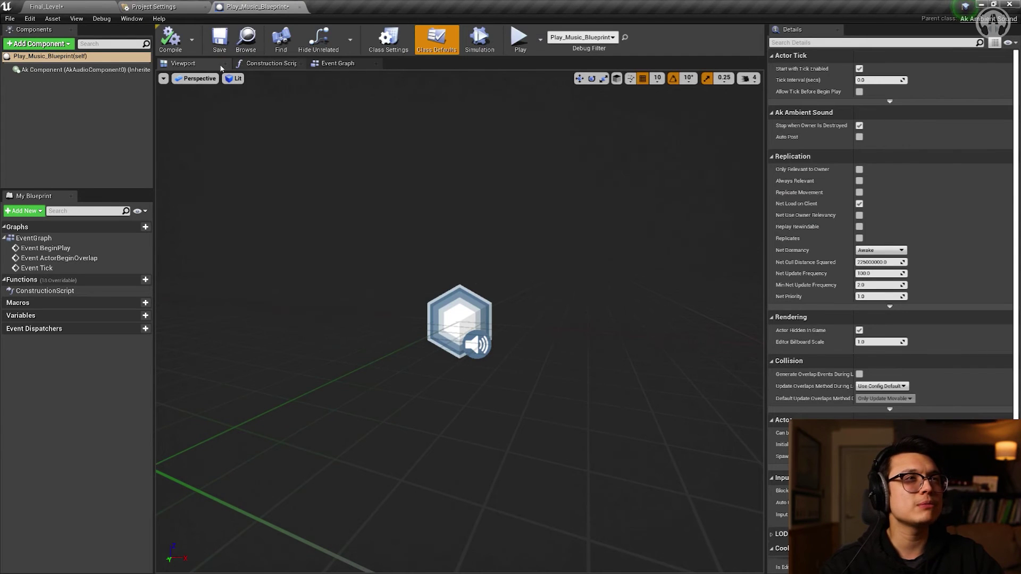
In the Blueprint's Event Graph, add an Audiokinetic Set State node connected to Event BeginPlay
{"action": "left_click", "coordinate": [333, 62]}
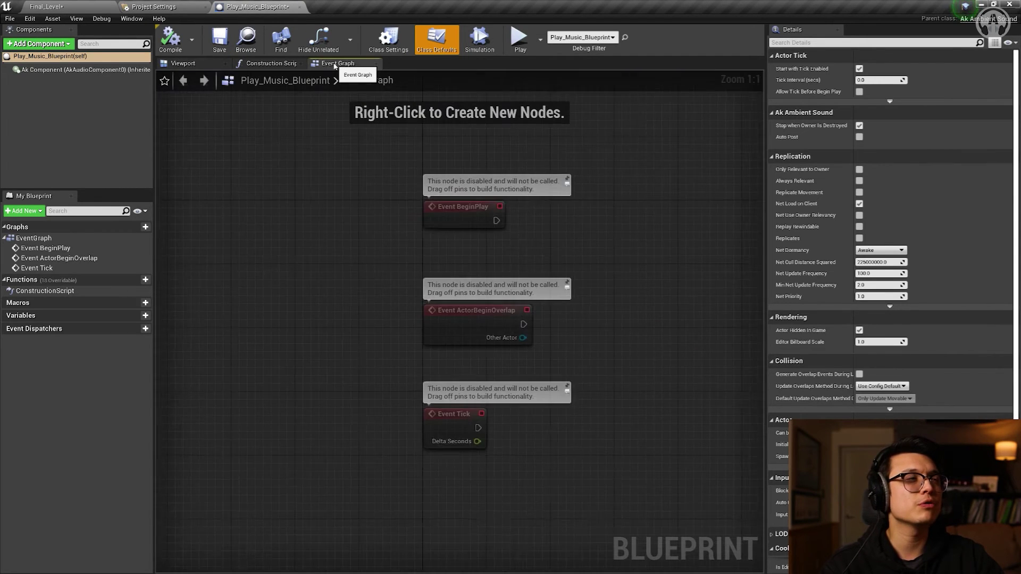
{"action": "left_click_drag", "start_coordinate": [313, 277], "coordinate": [448, 231]}
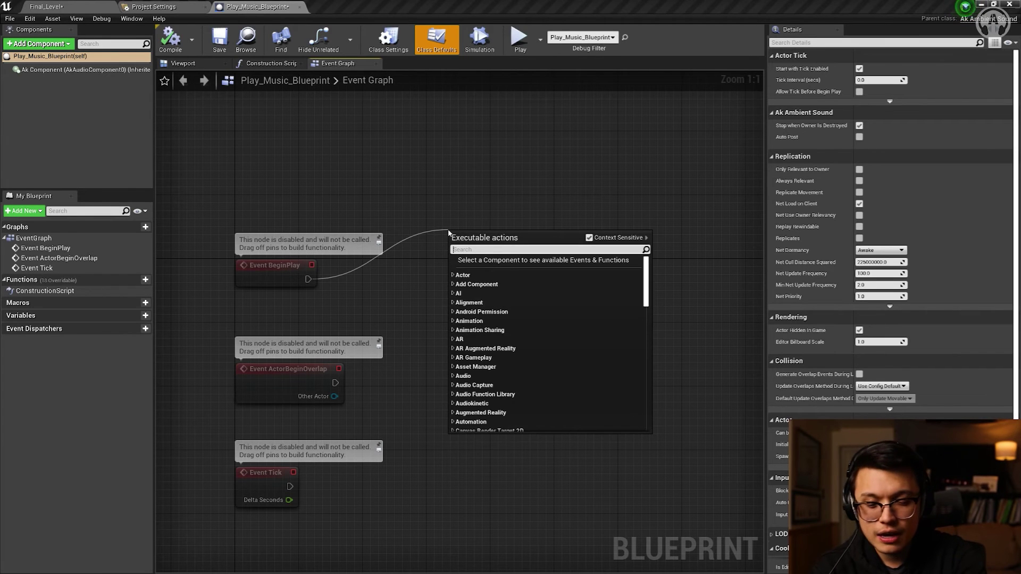
{"action": "type", "text": "Set s"}
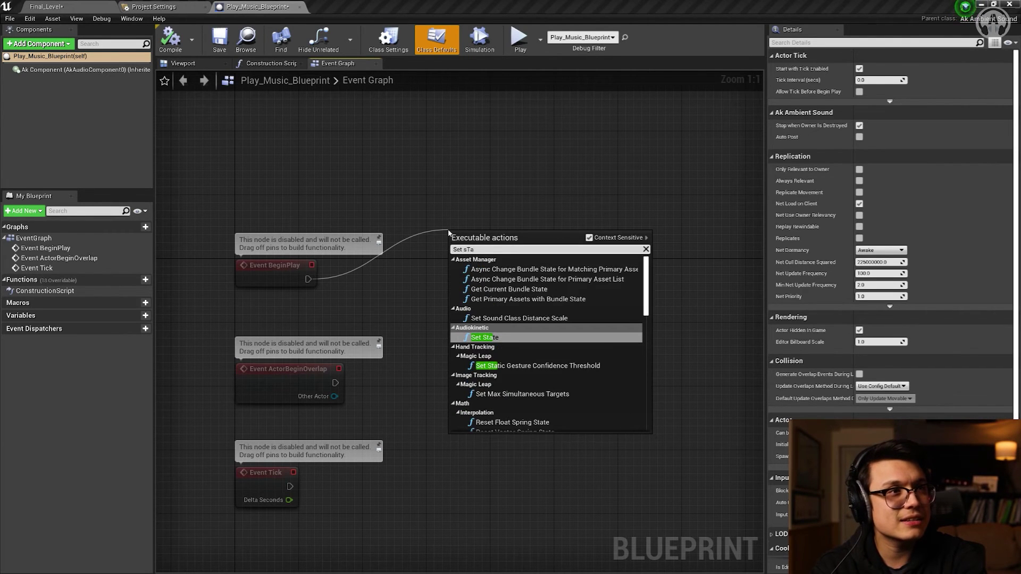
{"action": "type", "text": "tate"}
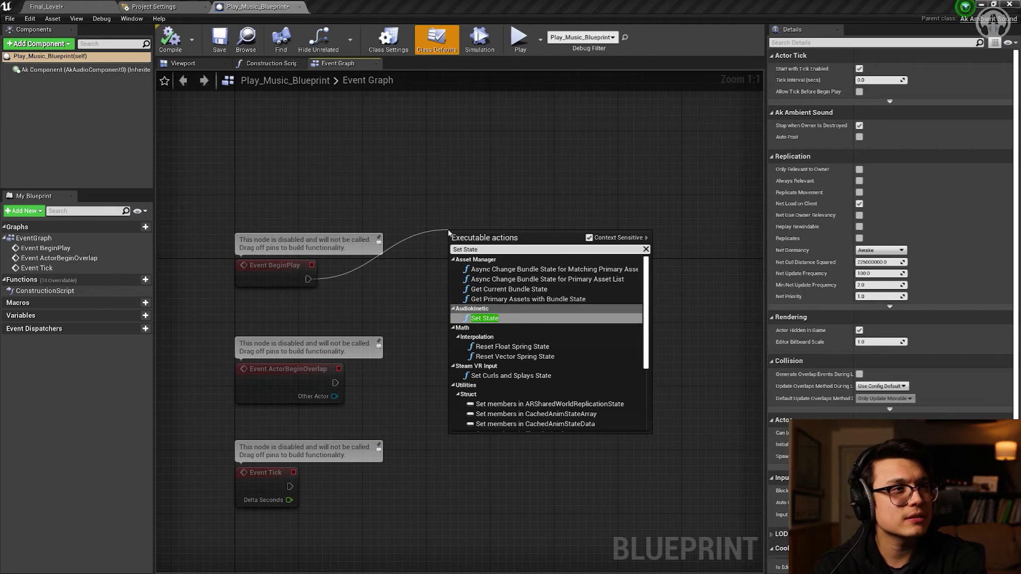
{"action": "key", "text": "Return"}
{"action": "left_click", "coordinate": [484, 257]}
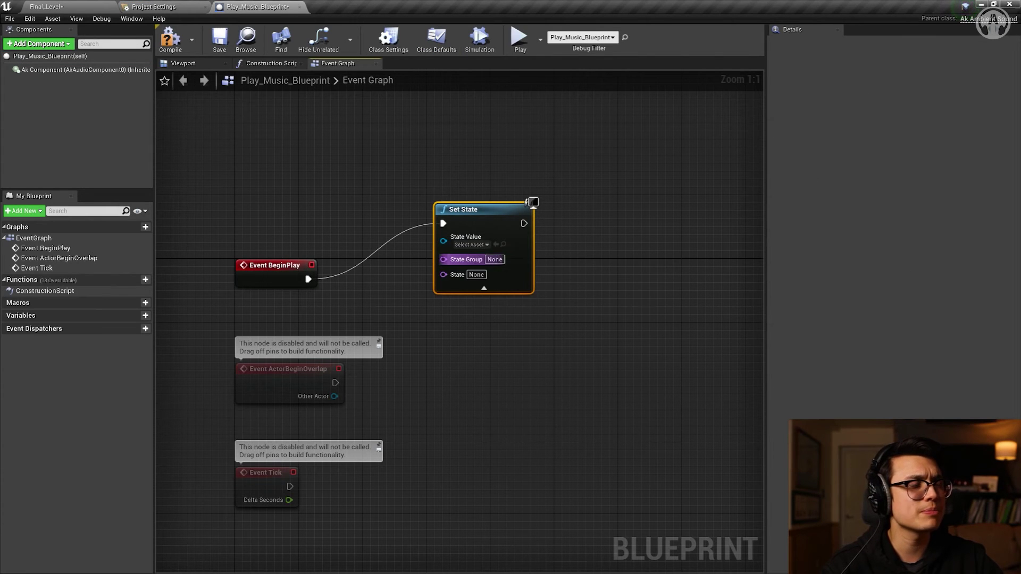
Delete the stray comment box around the Set State node and set the node's State Group to Music
{"action": "left_click", "coordinate": [495, 259]}
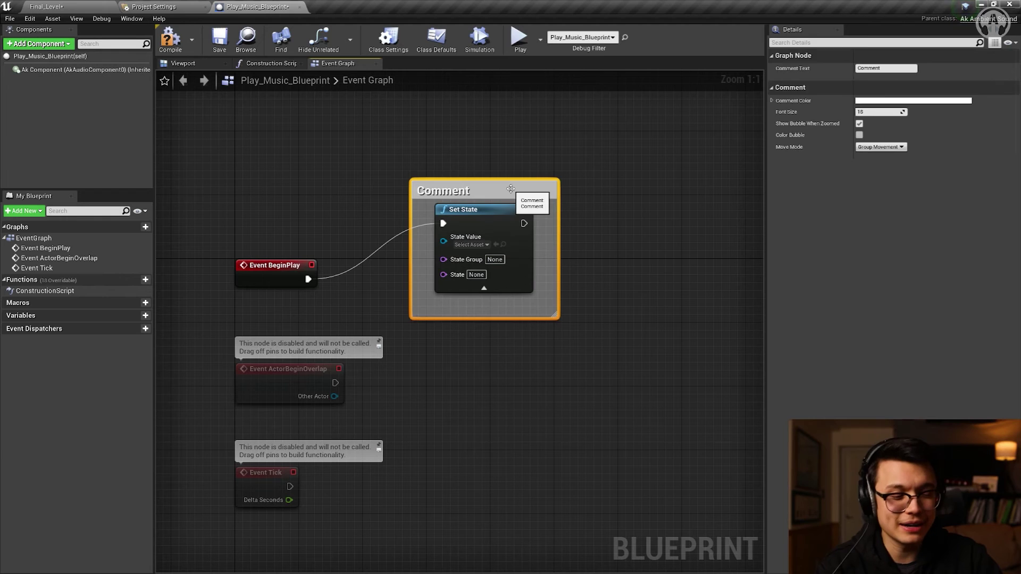
{"action": "key", "text": "Delete"}
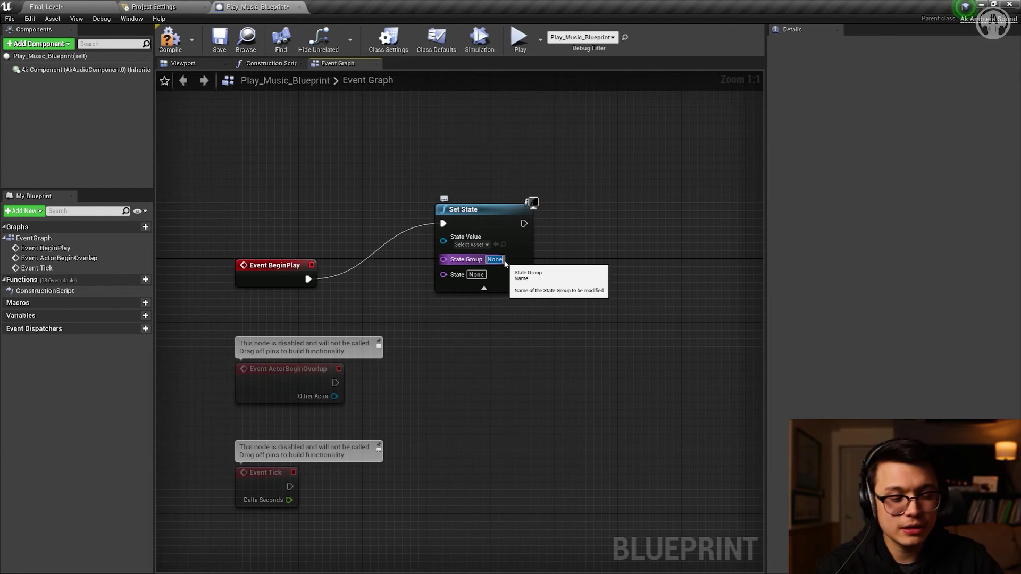
{"action": "key", "text": "BackSpace"}
{"action": "type", "text": "Music"}
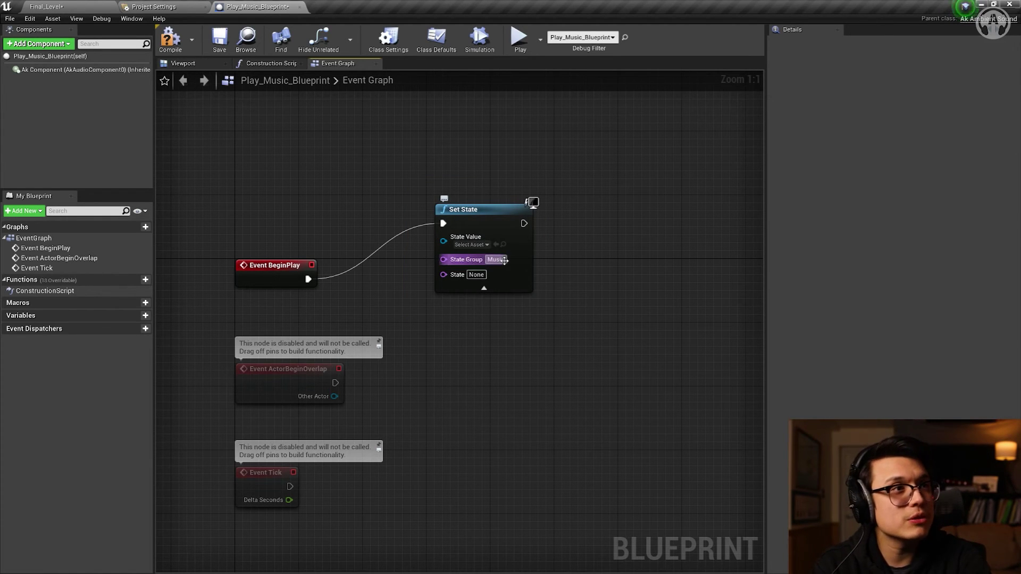
{"action": "key", "text": "Return"}
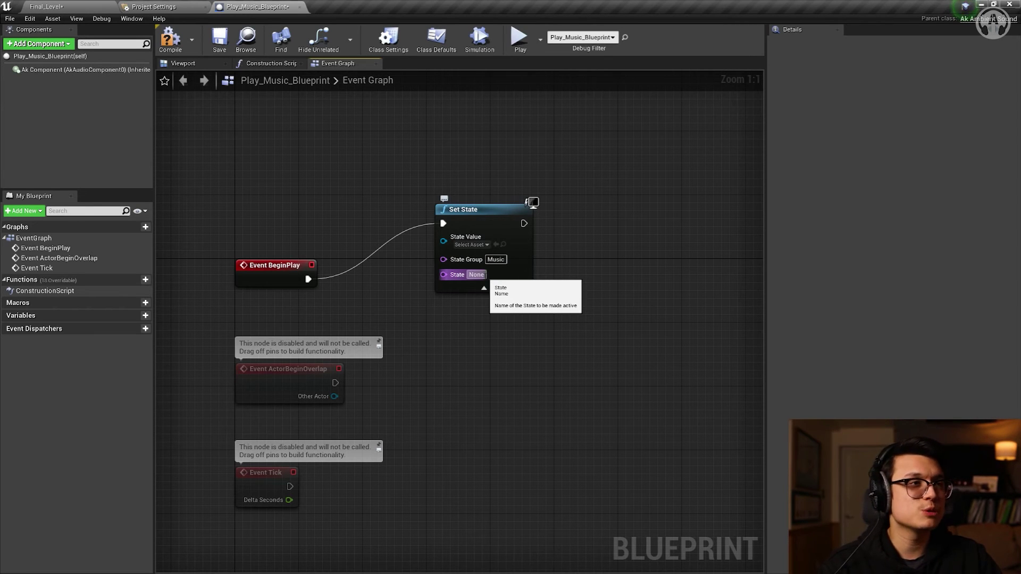
Check the state names of the Music group in the Wwise project and set the Set State node's State to Ambient
{"action": "key", "text": "alt+Tab"}
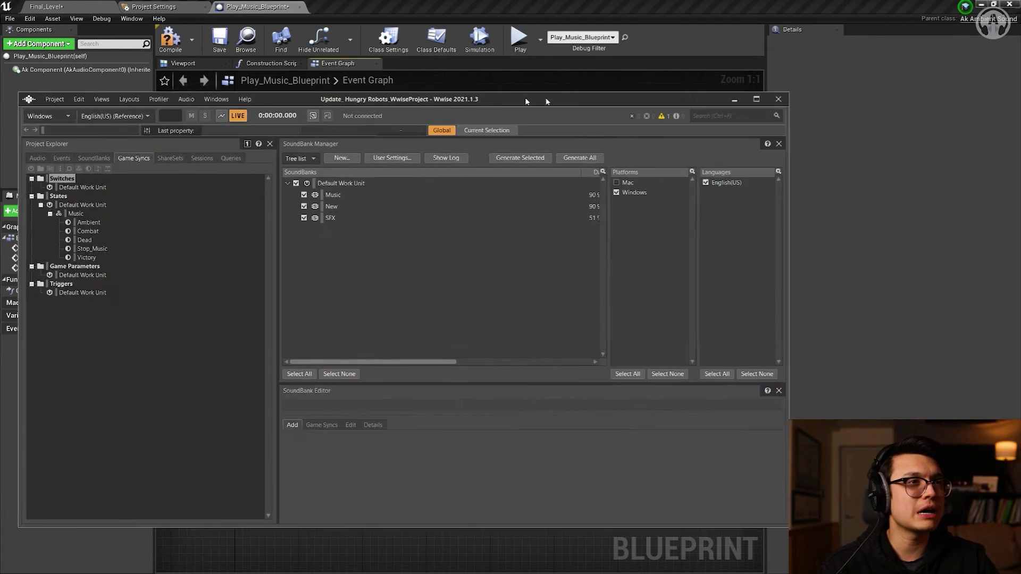
{"action": "left_click_drag", "start_coordinate": [687, 94], "coordinate": [877, 80]}
{"action": "left_click_drag", "start_coordinate": [808, 86], "coordinate": [694, 93]}
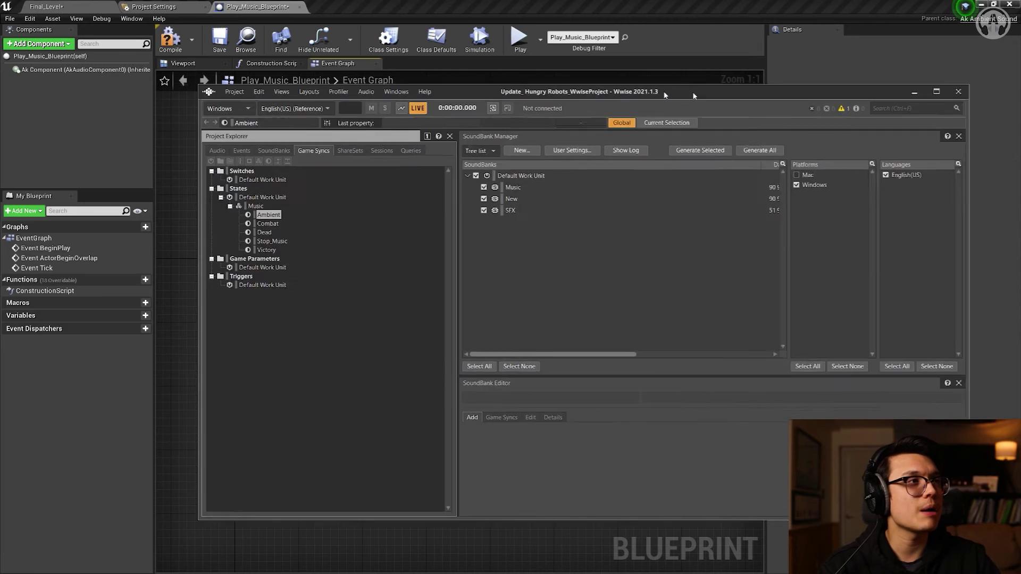
{"action": "key", "text": "alt+Tab"}
{"action": "left_click", "coordinate": [477, 275]}
{"action": "type", "text": "Ambient"}
Add an Audiokinetic Post Event node connected to the execution output of the Set State node
{"action": "left_click_drag", "start_coordinate": [495, 209], "coordinate": [597, 218]}
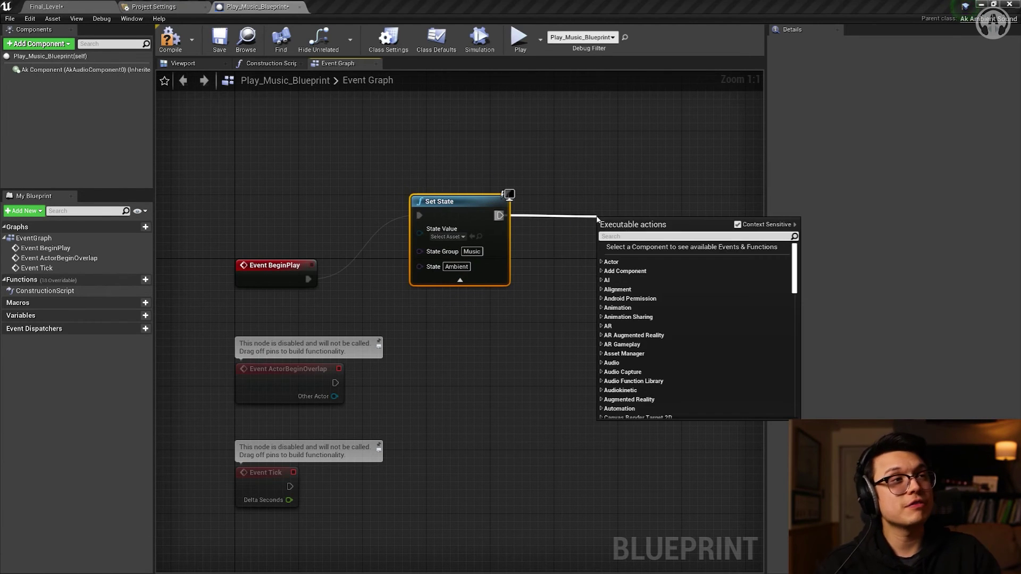
{"action": "type", "text": "post event"}
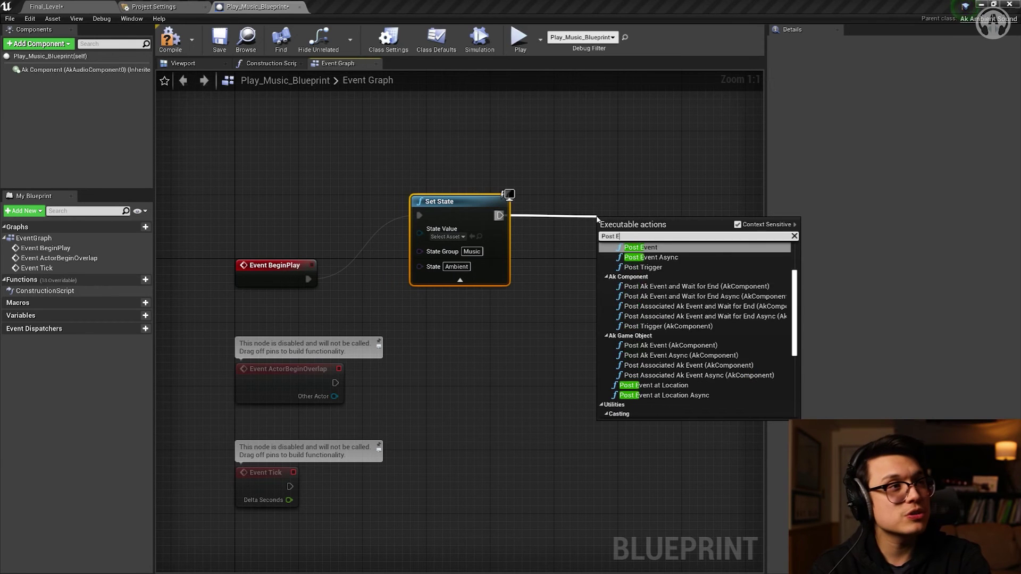
{"action": "key", "text": "Return"}
{"action": "left_click_drag", "start_coordinate": [598, 220], "coordinate": [598, 205]}
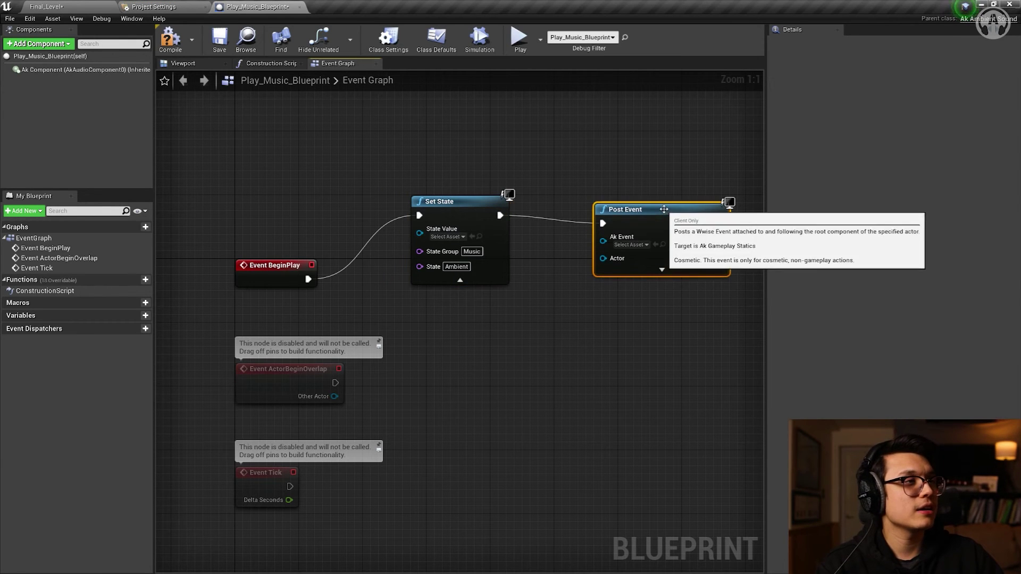
Connect a reference to self to the Post Event node's Actor input and set its Ak Event to Play_Music
{"action": "left_click_drag", "start_coordinate": [604, 261], "coordinate": [579, 324]}
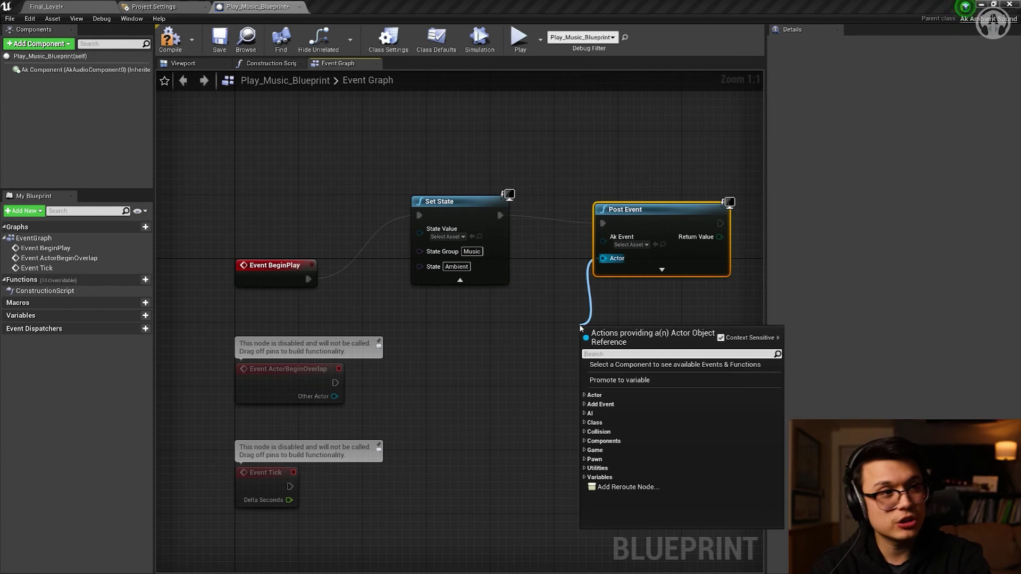
{"action": "type", "text": "Self"}
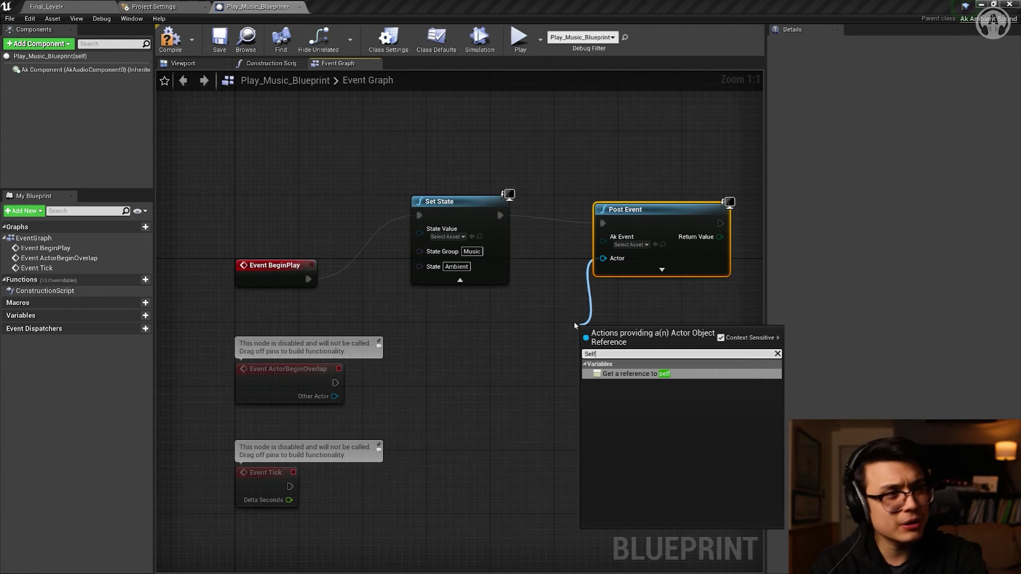
{"action": "key", "text": "Return"}
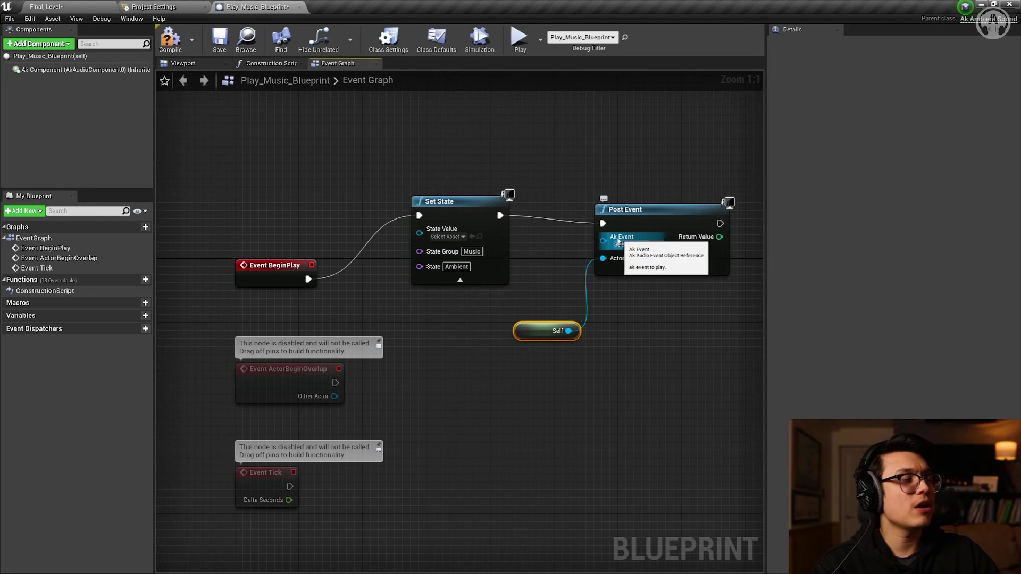
{"action": "left_click", "coordinate": [629, 245]}
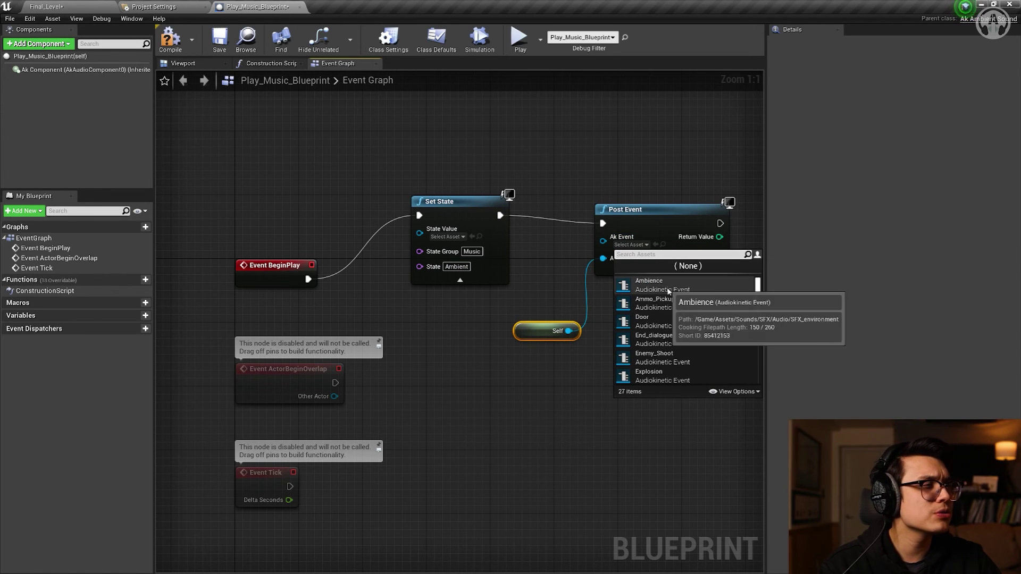
{"action": "scroll", "coordinate": [669, 343], "scroll_direction": "down", "scroll_amount": 4}
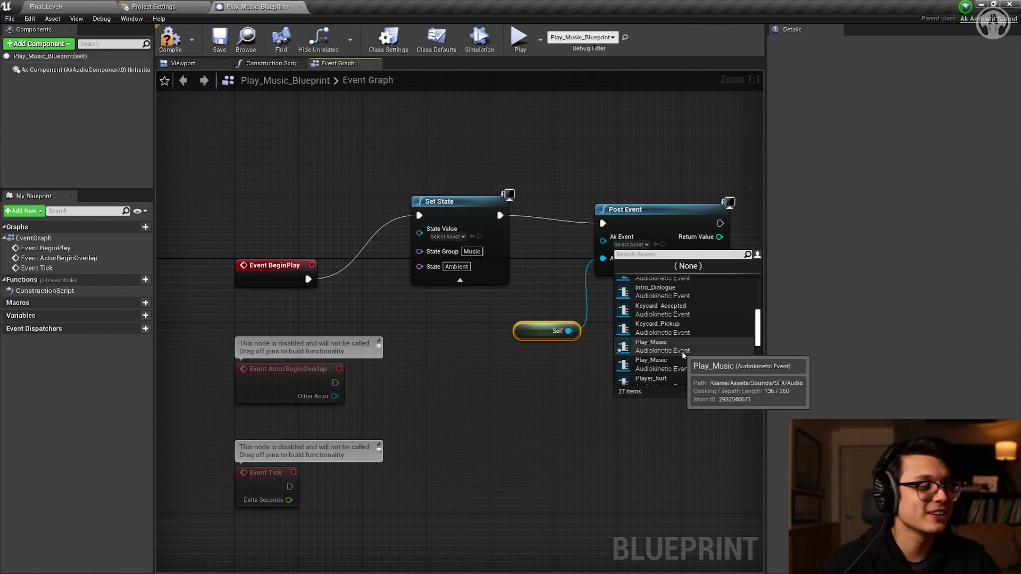
{"action": "left_click", "coordinate": [684, 352]}
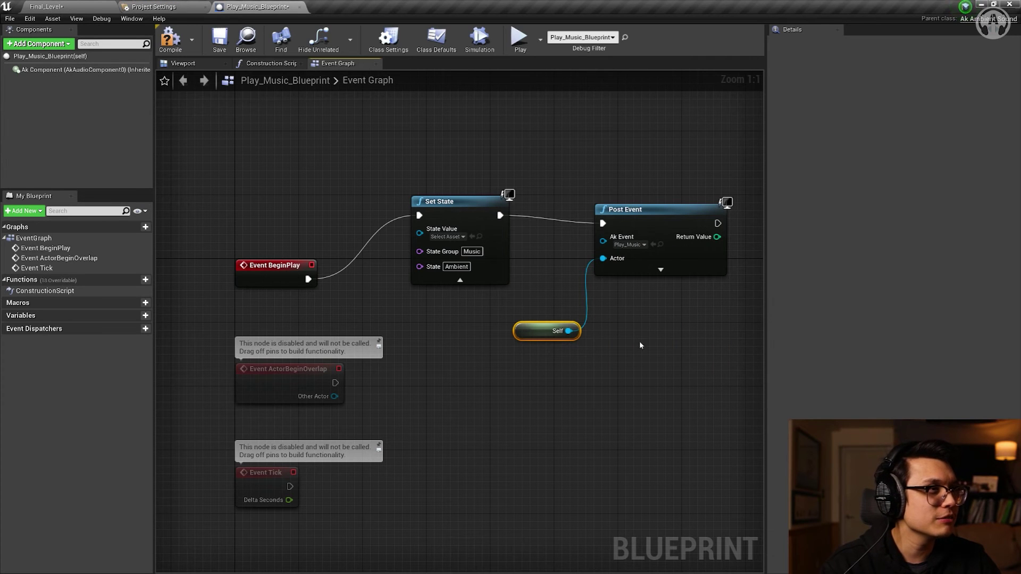
Save Play_Music_Blueprint and play-test Final_Level by walking forward to check that the music plays
{"action": "left_click_drag", "start_coordinate": [634, 169], "coordinate": [655, 210]}
{"action": "left_click", "coordinate": [218, 43]}
{"action": "left_click", "coordinate": [98, 7]}
{"action": "left_click", "coordinate": [633, 37]}
{"action": "key", "text": "w"}
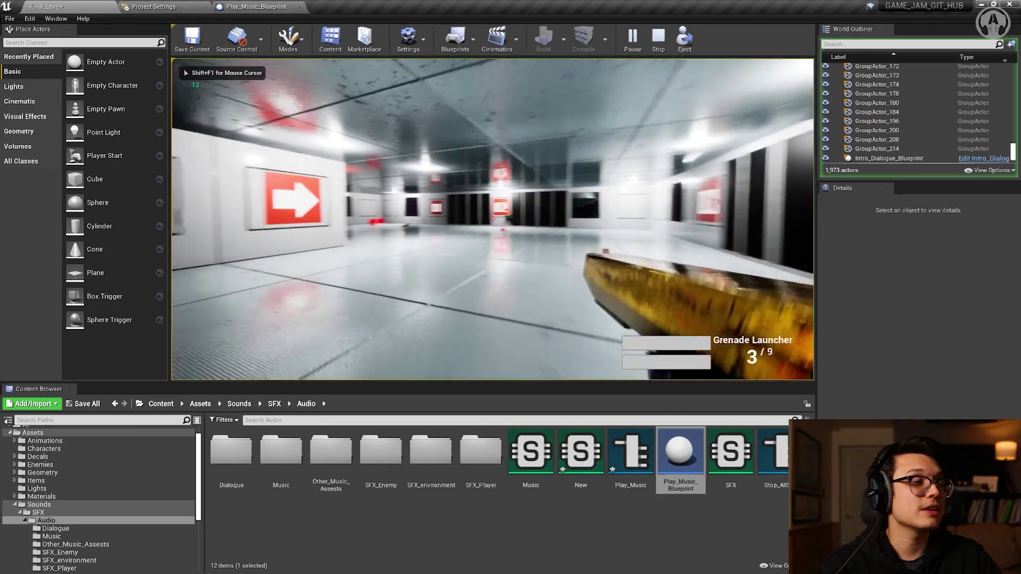
{"action": "key", "text": "w"}
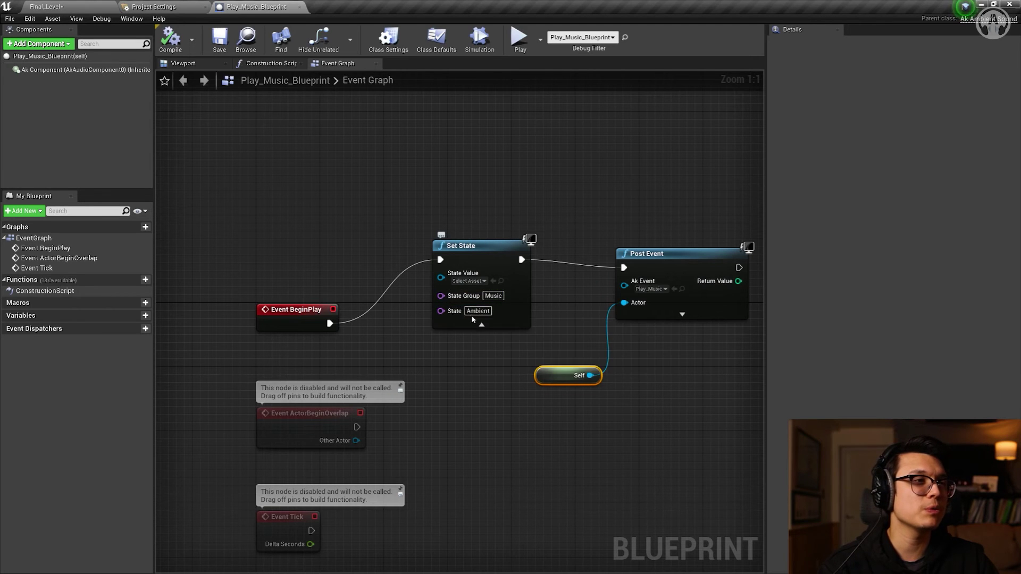
{"action": "left_click", "coordinate": [80, 7]}
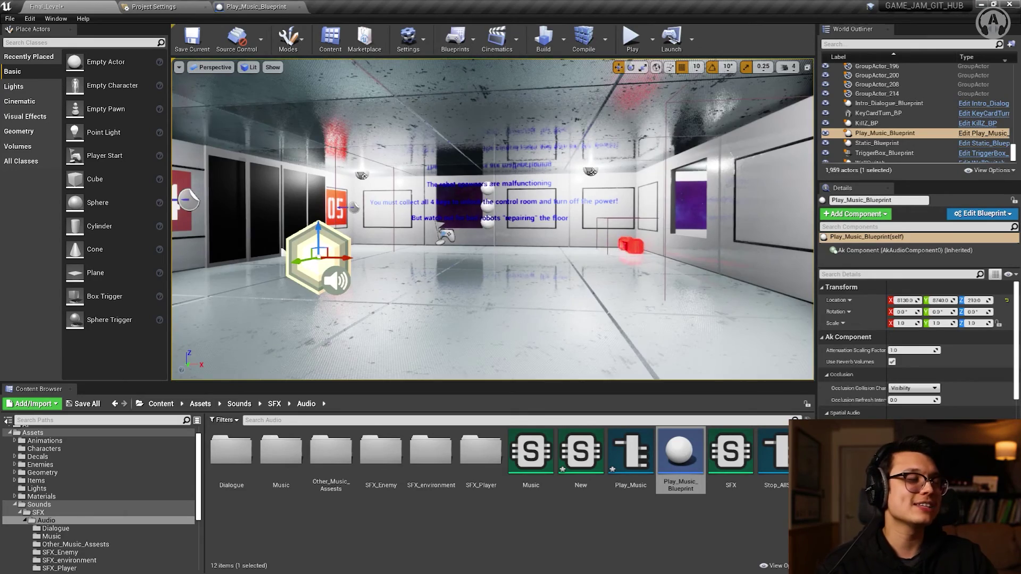
{"action": "mouse_move", "coordinate": [283, 251]}
{"action": "left_mouse_down"}
{"action": "mouse_move", "coordinate": [296, 267]}
{"action": "mouse_move", "coordinate": [281, 267]}
{"action": "left_mouse_up"}
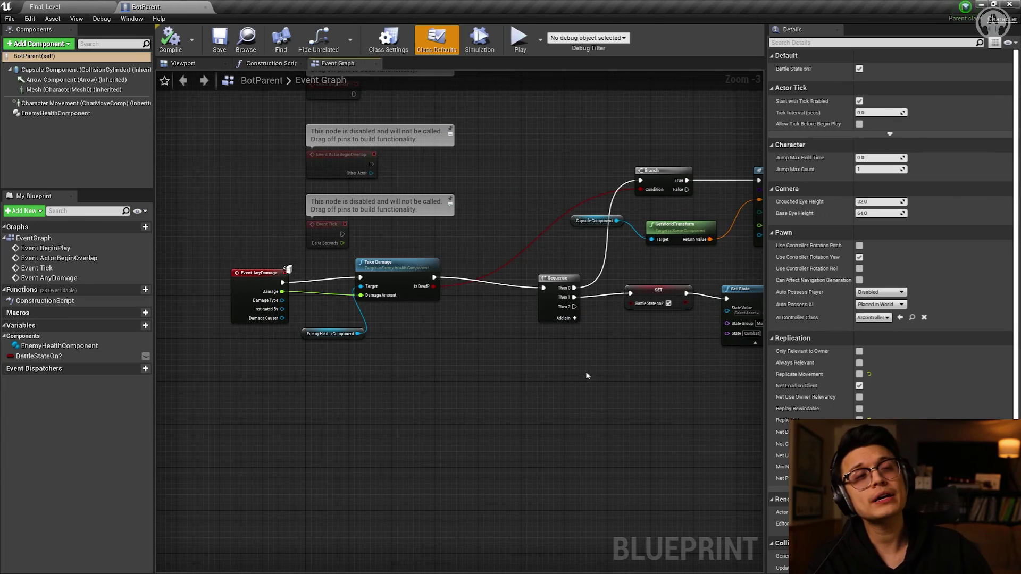
Look over BotParent's whole Event AnyDamage chain, from Take Damage to the final Set State node
{"action": "left_click_drag", "start_coordinate": [586, 371], "coordinate": [291, 287]}
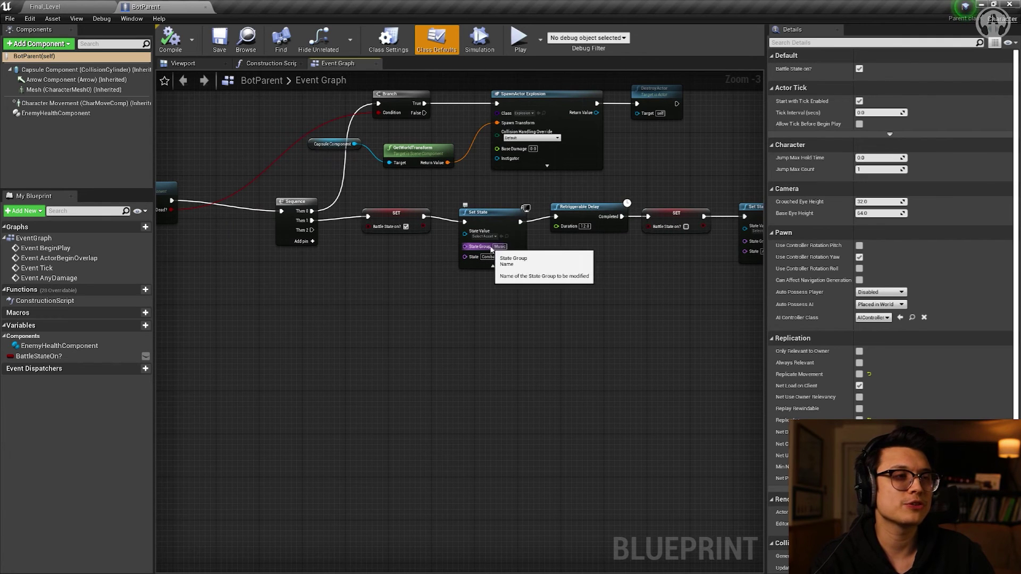
{"action": "left_click_drag", "start_coordinate": [592, 308], "coordinate": [347, 358]}
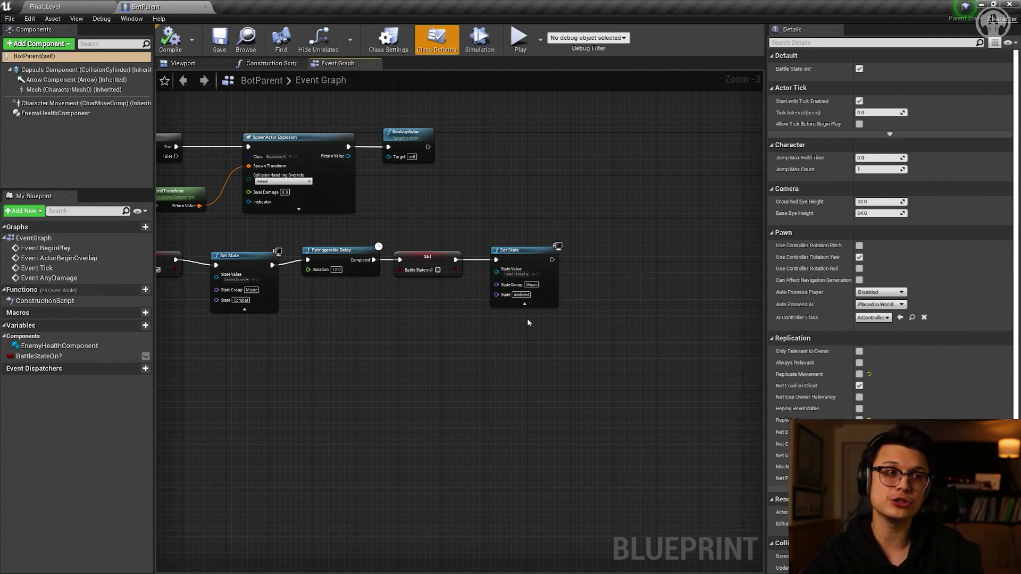
{"action": "scroll", "coordinate": [296, 365], "scroll_direction": "down", "scroll_amount": 1}
{"action": "left_click_drag", "start_coordinate": [296, 365], "coordinate": [496, 287]}
{"action": "scroll", "coordinate": [463, 290], "scroll_direction": "up", "scroll_amount": 2}
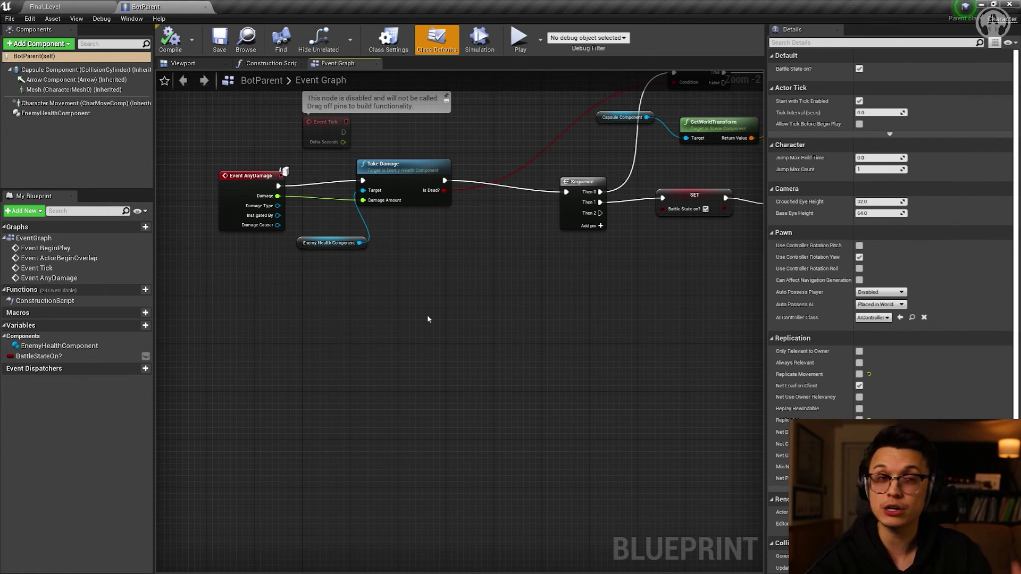
{"action": "scroll", "coordinate": [479, 283], "scroll_direction": "up", "scroll_amount": 1}
{"action": "left_click_drag", "start_coordinate": [543, 279], "coordinate": [529, 320]}
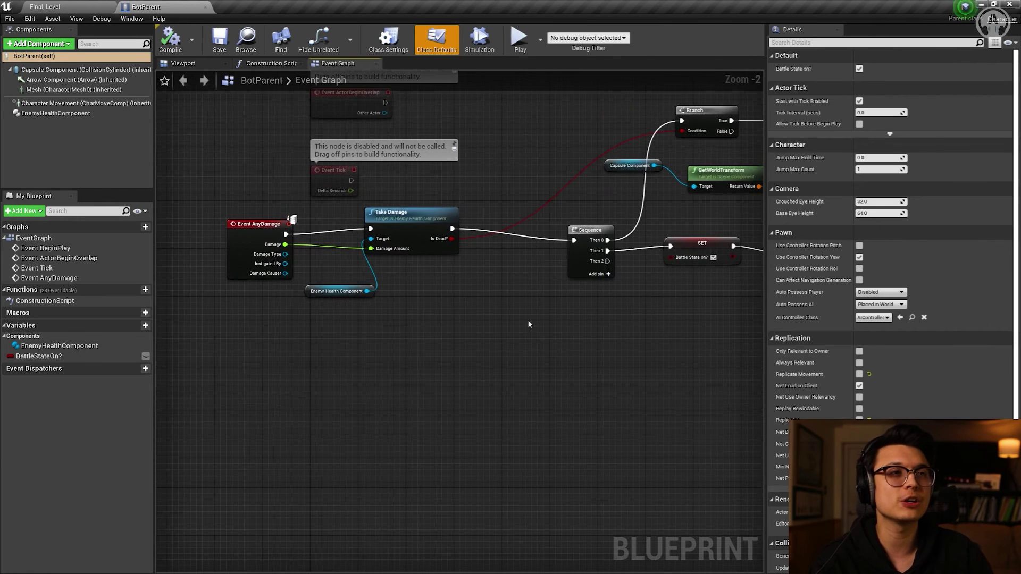
Examine how Take Damage feeds the Sequence node and how Is Dead? drives the Branch, SpawnActor Explosion and DestroyActor nodes
{"action": "scroll", "coordinate": [271, 252], "scroll_direction": "up", "scroll_amount": 1}
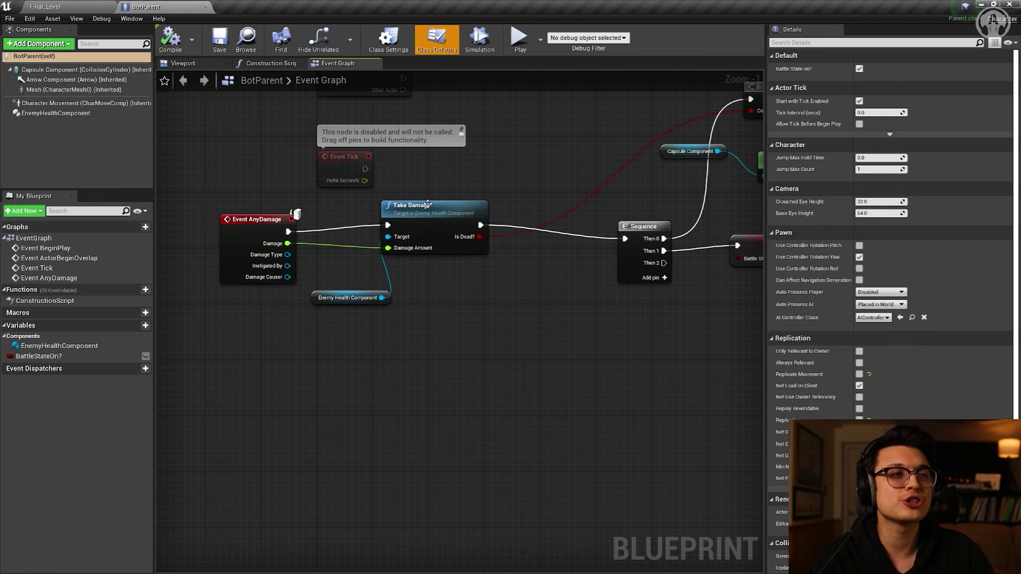
{"action": "left_click_drag", "start_coordinate": [473, 270], "coordinate": [406, 256]}
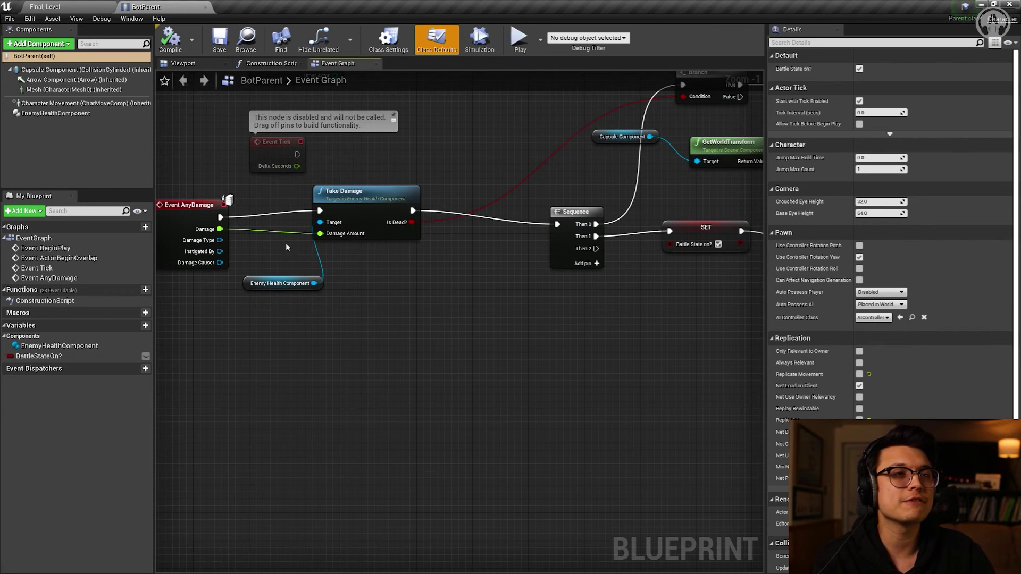
{"action": "left_click_drag", "start_coordinate": [442, 286], "coordinate": [303, 320]}
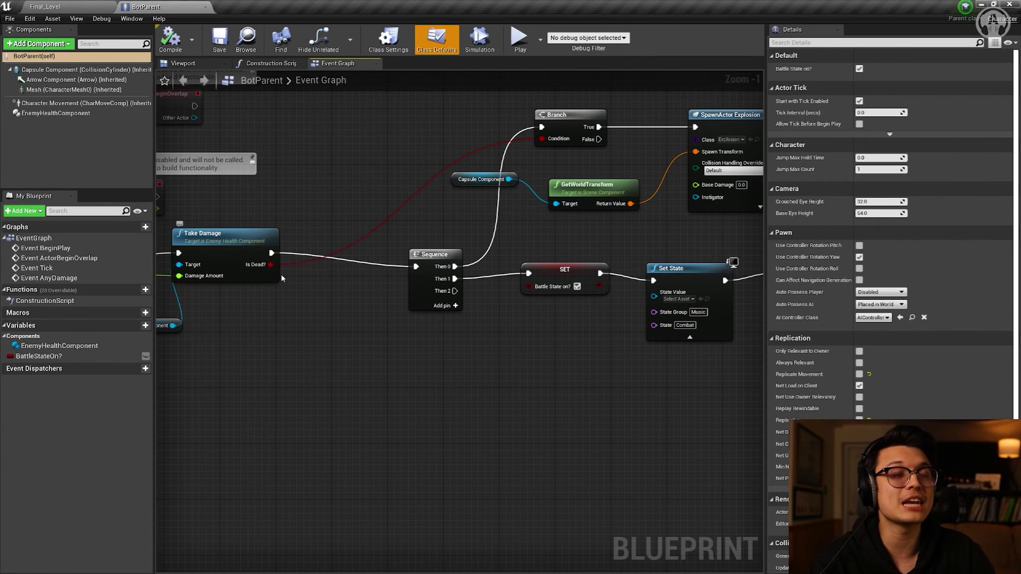
{"action": "left_click_drag", "start_coordinate": [281, 273], "coordinate": [255, 283]}
{"action": "left_click_drag", "start_coordinate": [299, 168], "coordinate": [207, 194]}
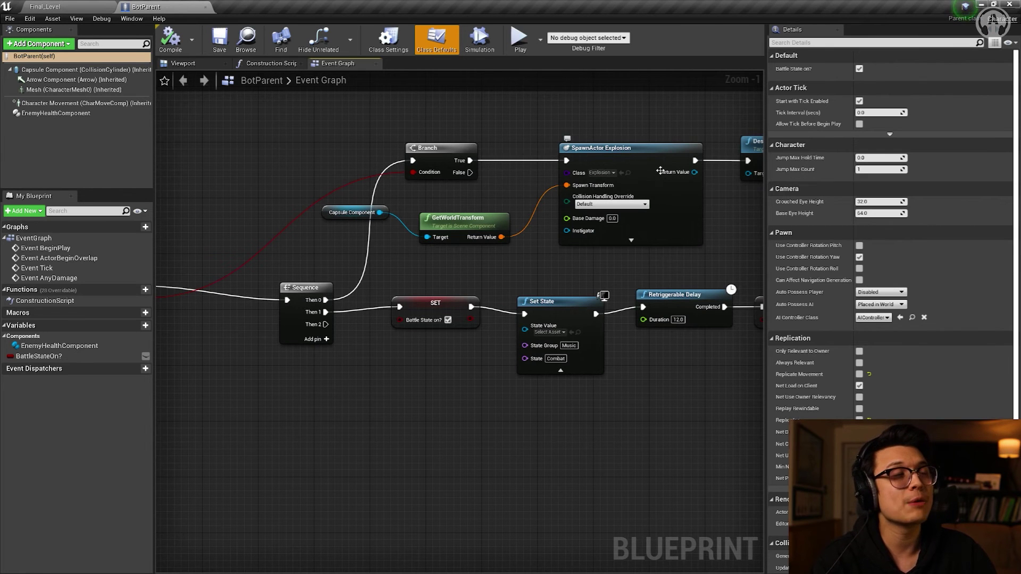
{"action": "left_click_drag", "start_coordinate": [551, 134], "coordinate": [389, 102]}
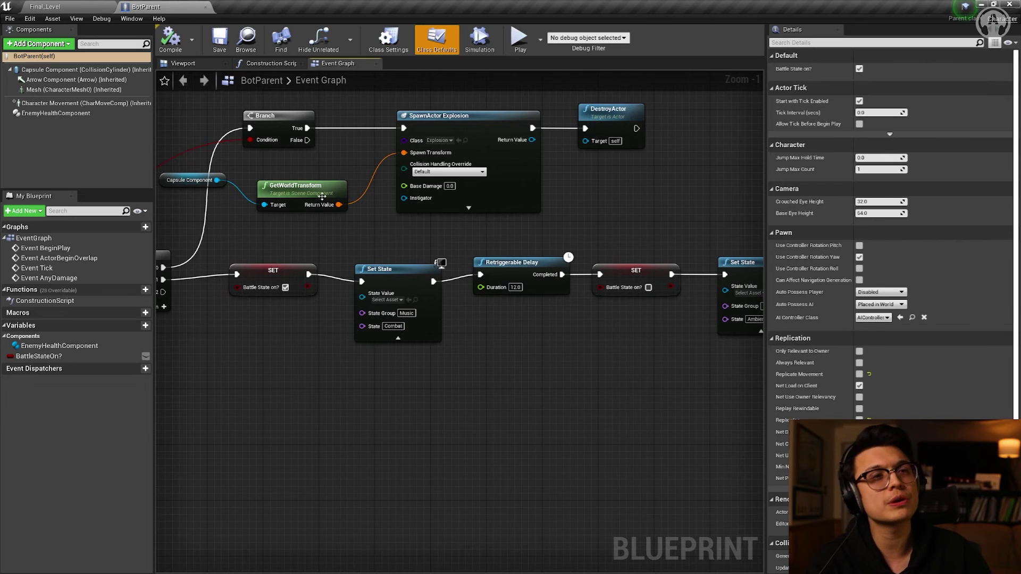
{"action": "left_click_drag", "start_coordinate": [298, 172], "coordinate": [347, 180]}
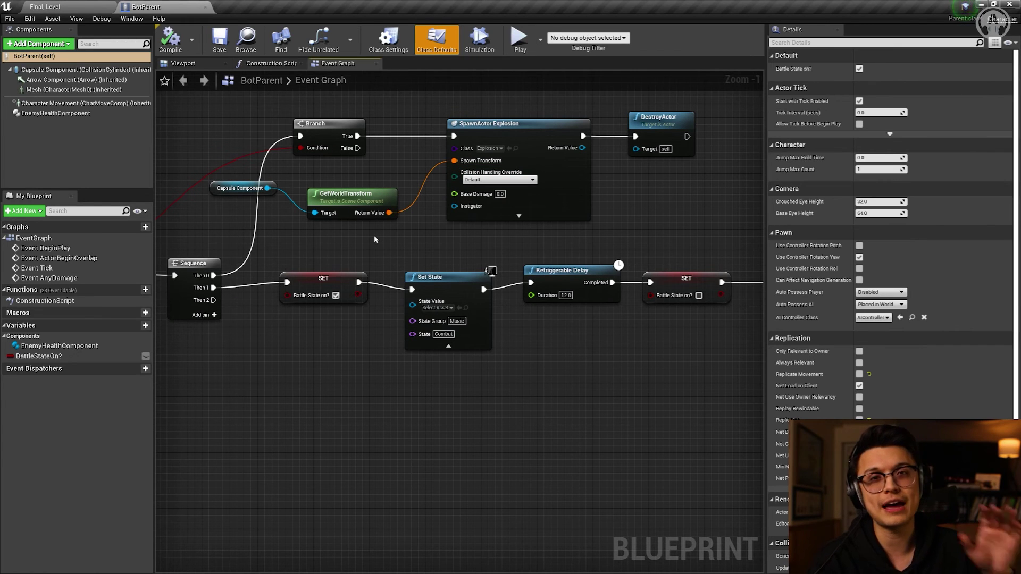
{"action": "left_click_drag", "start_coordinate": [374, 237], "coordinate": [584, 216]}
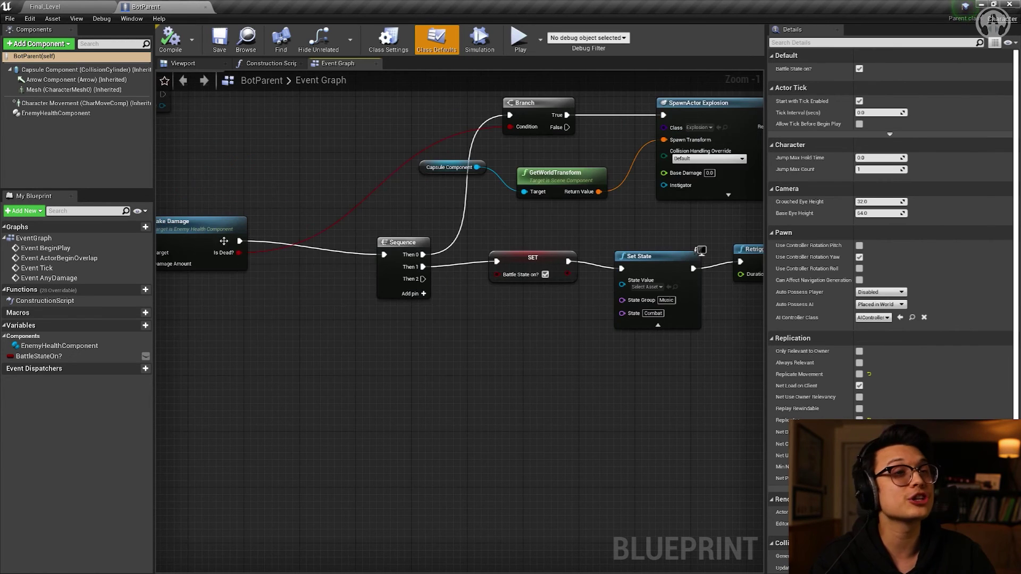
{"action": "left_click_drag", "start_coordinate": [313, 314], "coordinate": [343, 328]}
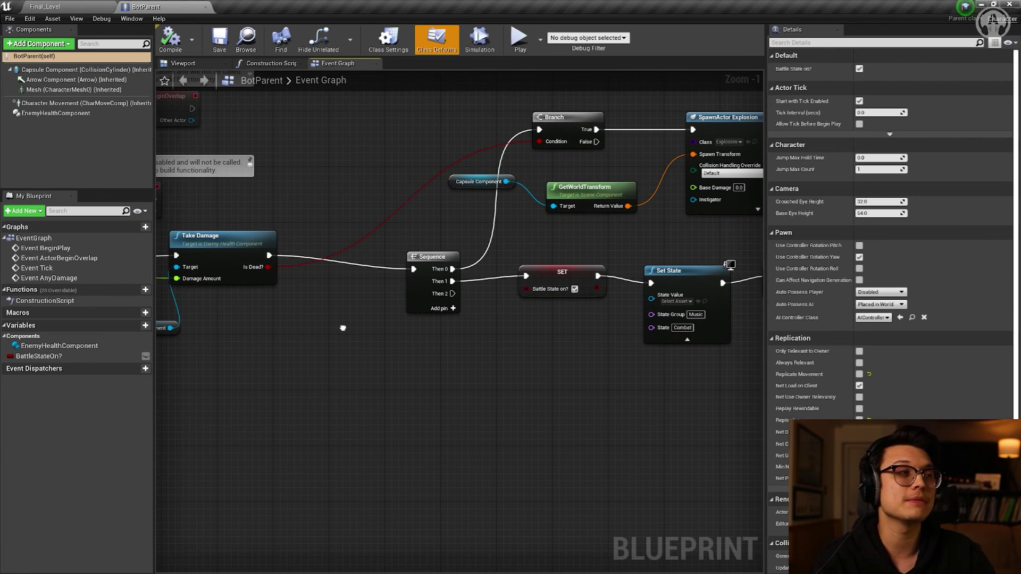
{"action": "left_click_drag", "start_coordinate": [503, 228], "coordinate": [460, 193]}
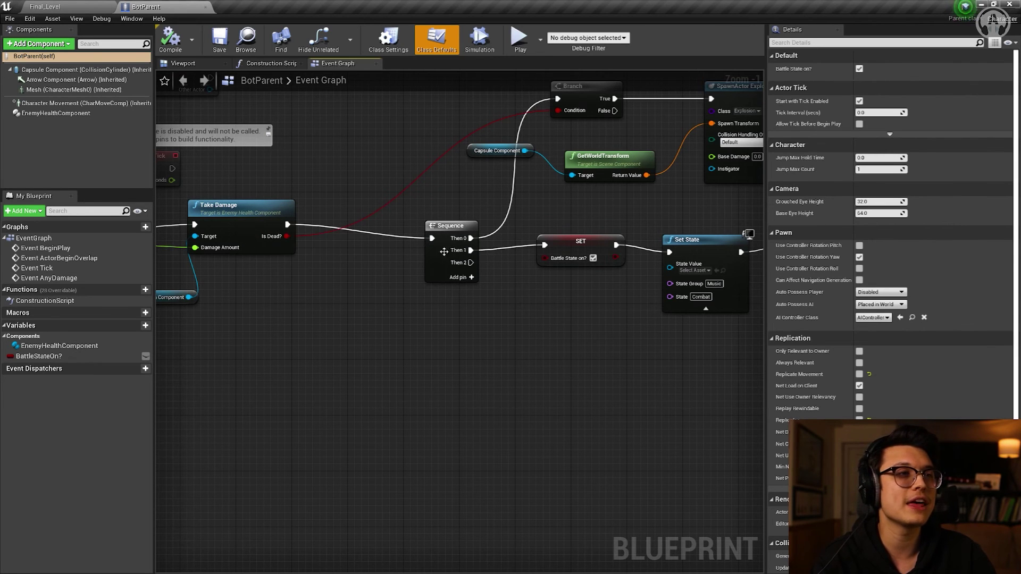
{"action": "left_click_drag", "start_coordinate": [499, 342], "coordinate": [341, 342]}
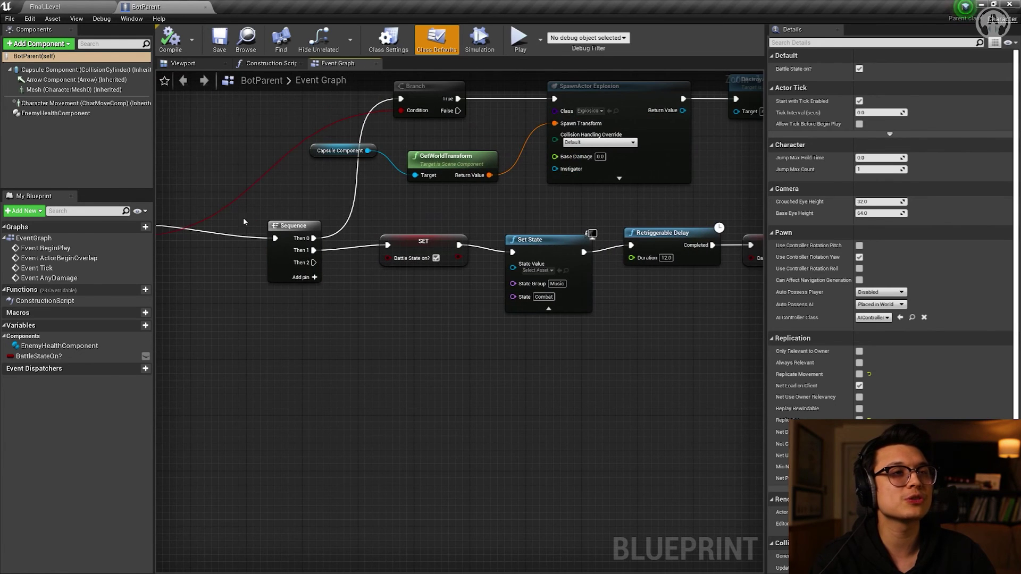
{"action": "left_click_drag", "start_coordinate": [244, 221], "coordinate": [432, 245]}
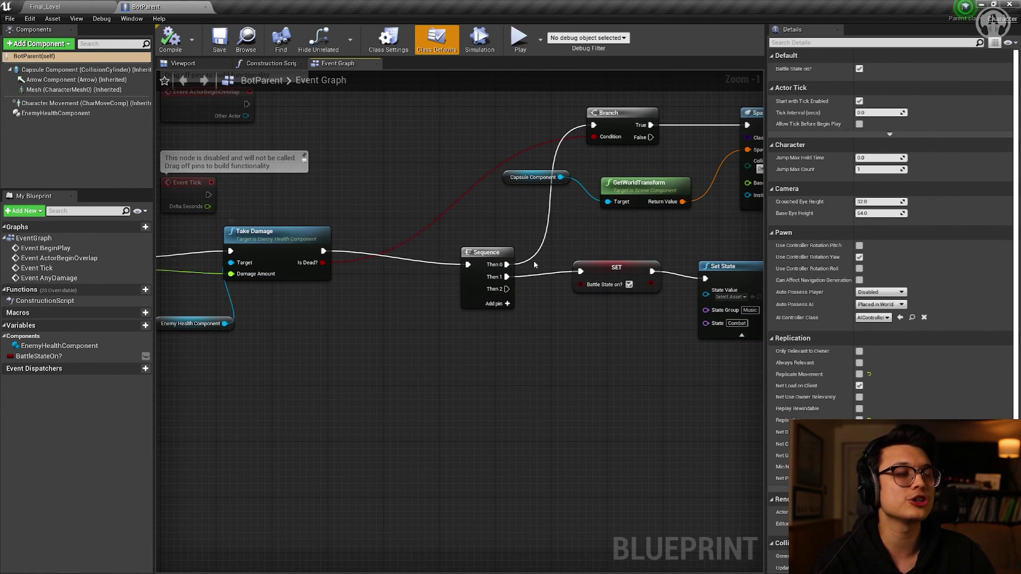
{"action": "left_click_drag", "start_coordinate": [532, 336], "coordinate": [495, 326]}
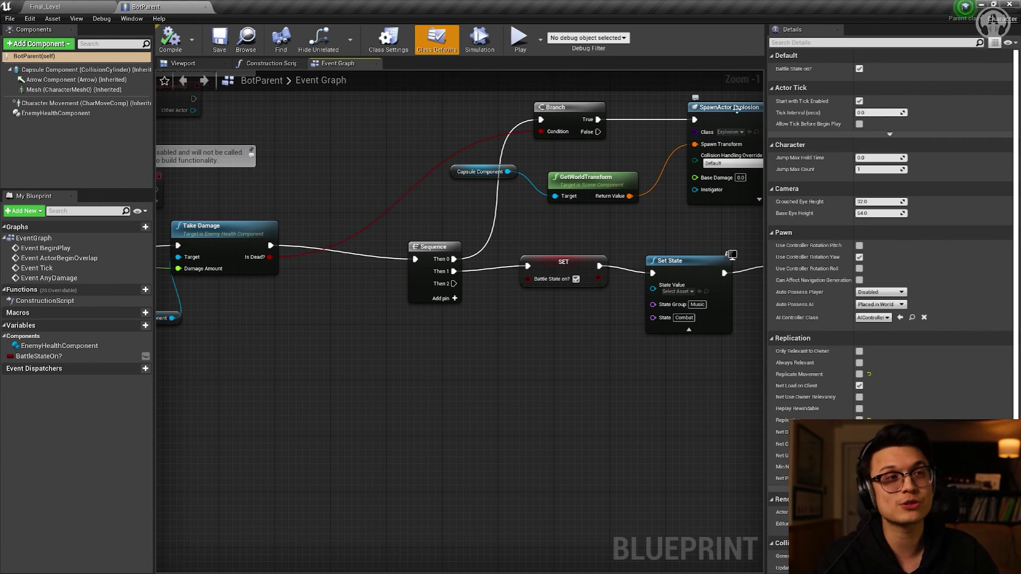
Inspect the BattleStateOn? variable on the SET node and the Set State, Retriggerable Delay and second SET nodes after it
{"action": "left_click_drag", "start_coordinate": [610, 359], "coordinate": [536, 346]}
{"action": "left_click", "coordinate": [484, 262]}
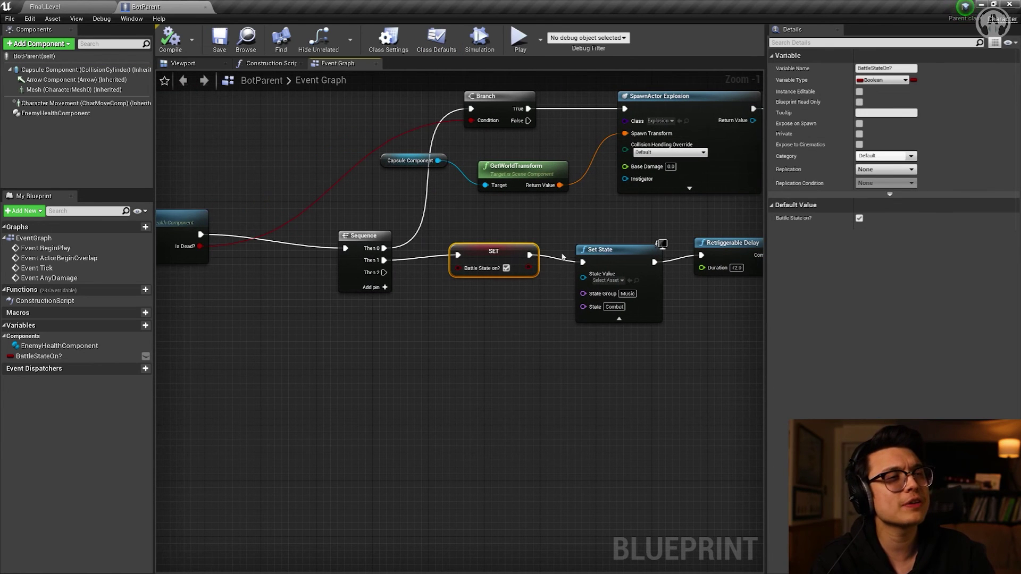
{"action": "left_click", "coordinate": [521, 220]}
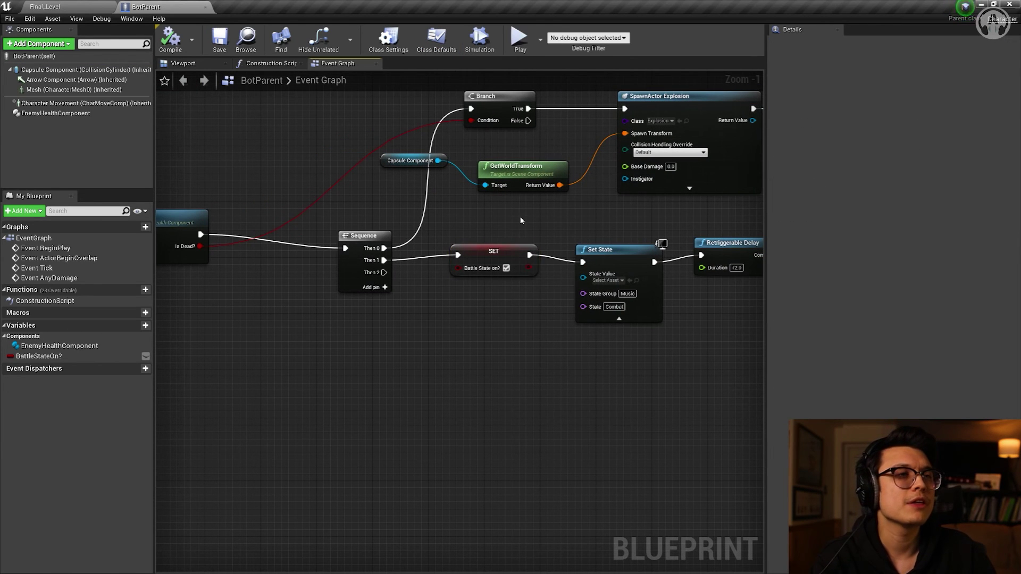
{"action": "left_click", "coordinate": [518, 255]}
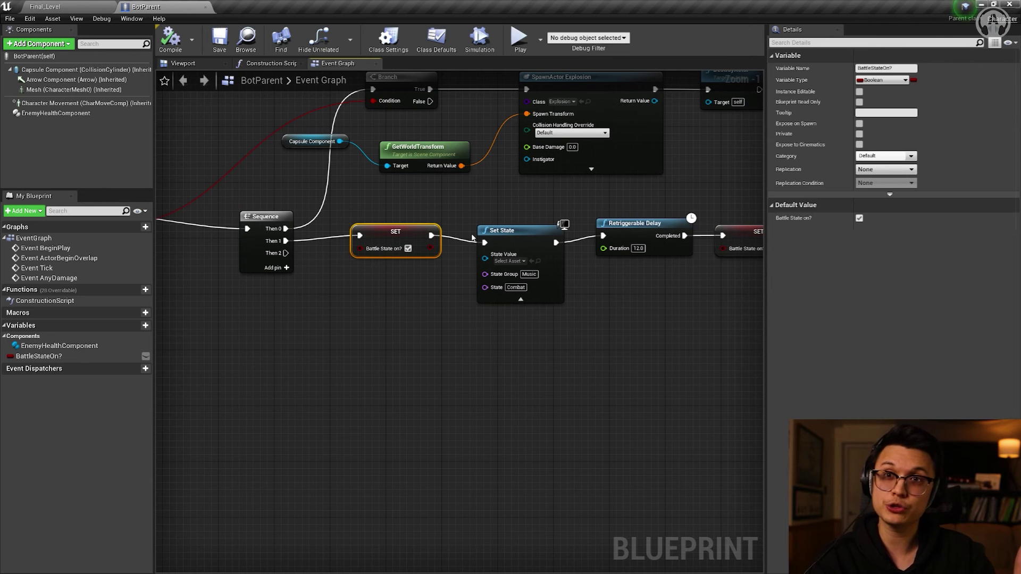
{"action": "left_click_drag", "start_coordinate": [622, 314], "coordinate": [582, 285]}
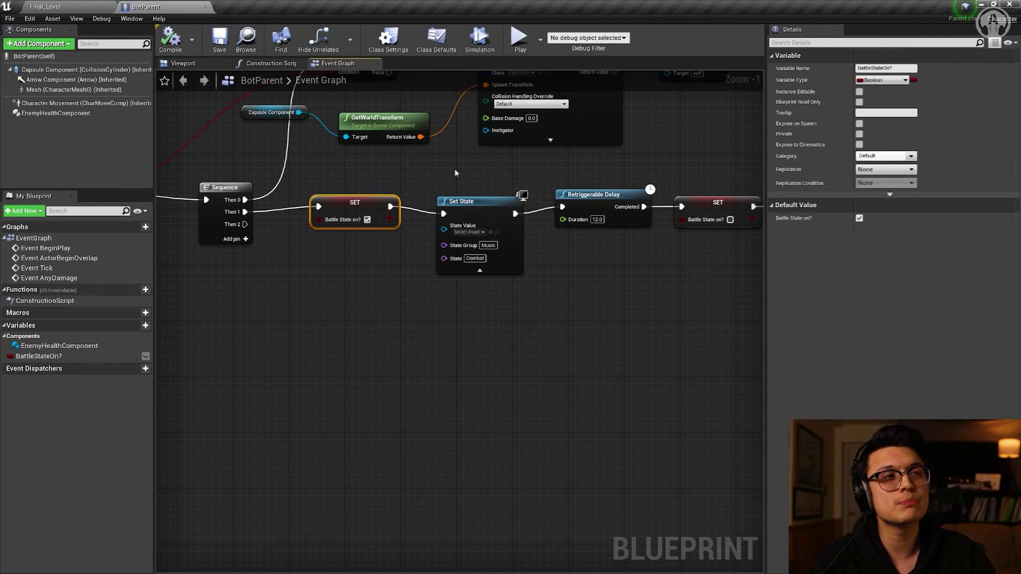
{"action": "left_click_drag", "start_coordinate": [555, 256], "coordinate": [489, 348]}
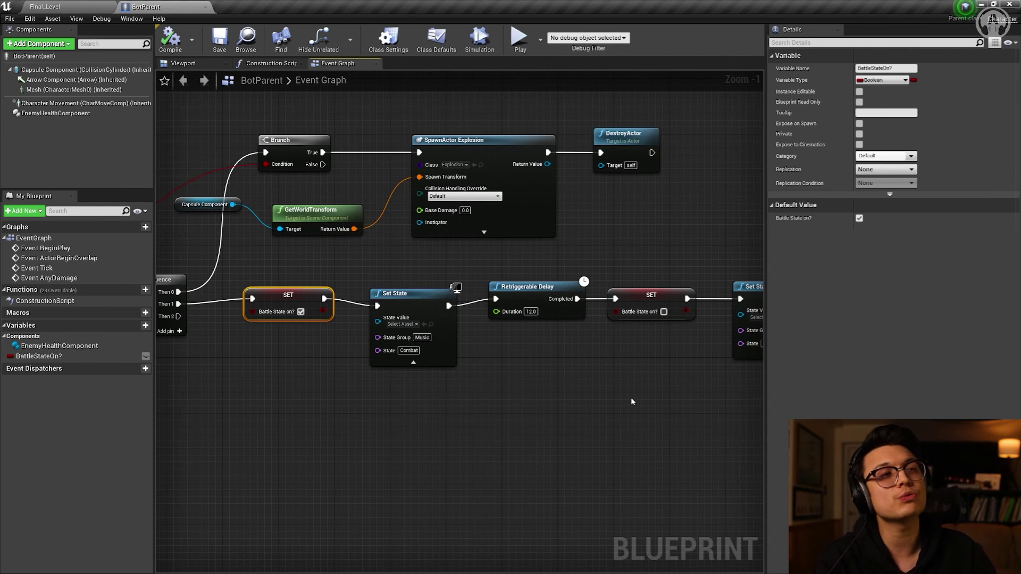
{"action": "left_click_drag", "start_coordinate": [633, 402], "coordinate": [615, 370]}
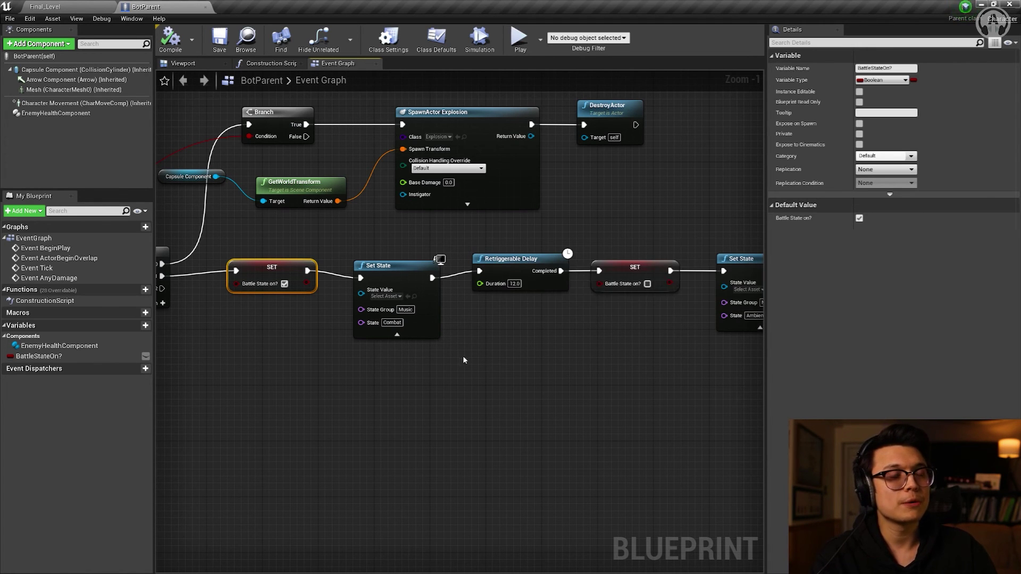
Examine BotParent's chain from the Sequence node through the Combat Set State and Retriggerable Delay to the Ambient Set State
{"action": "left_click_drag", "start_coordinate": [485, 363], "coordinate": [558, 354]}
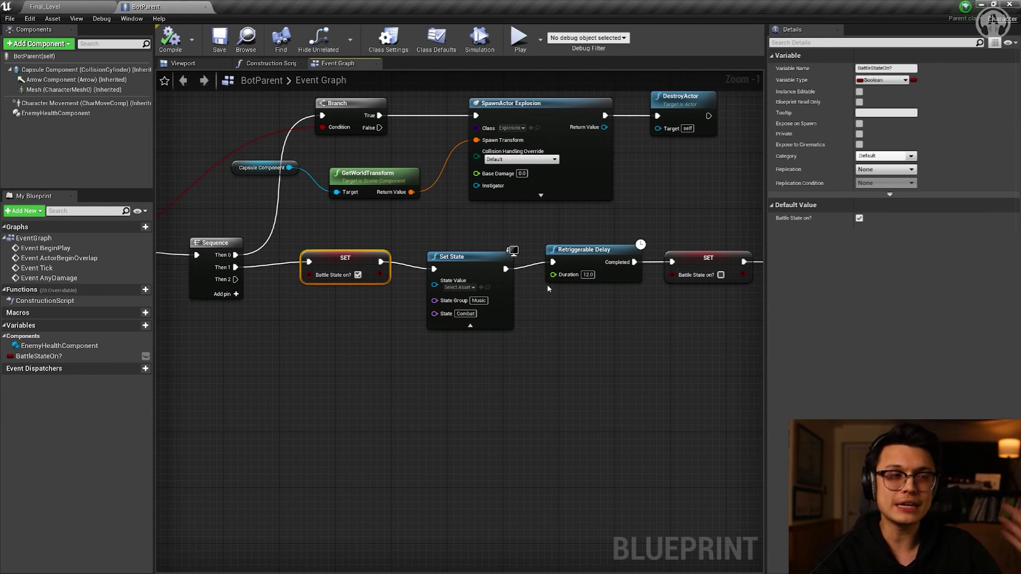
{"action": "left_click_drag", "start_coordinate": [561, 320], "coordinate": [487, 326]}
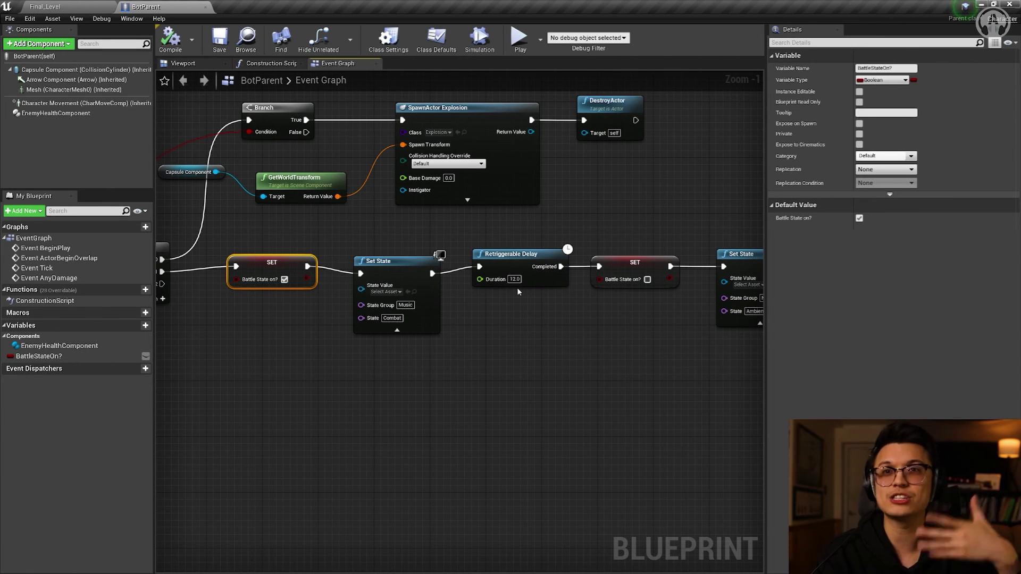
{"action": "left_click_drag", "start_coordinate": [576, 317], "coordinate": [416, 325]}
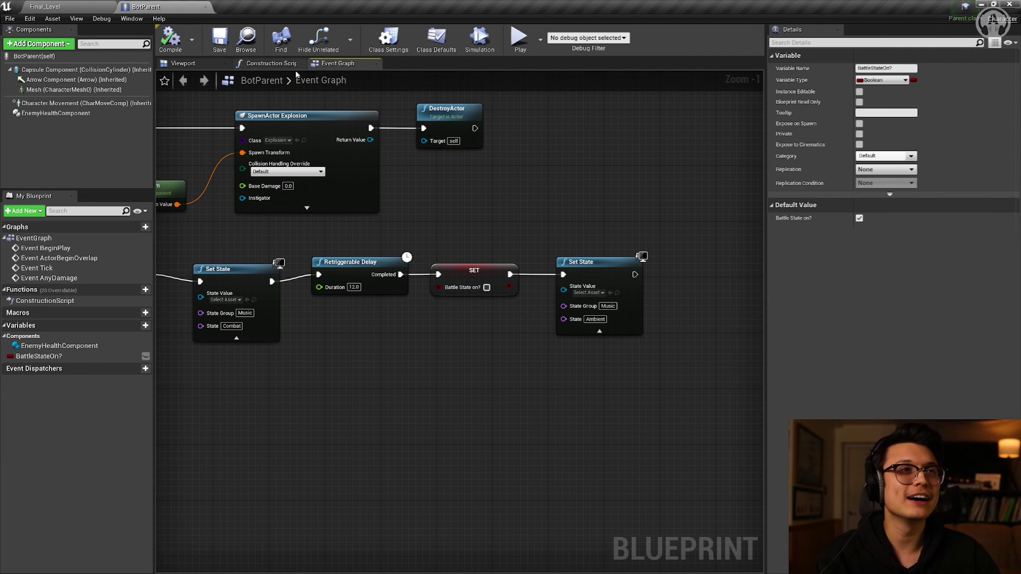
{"action": "scroll", "coordinate": [435, 223], "scroll_direction": "down", "scroll_amount": 3}
{"action": "left_click_drag", "start_coordinate": [433, 248], "coordinate": [485, 301]}
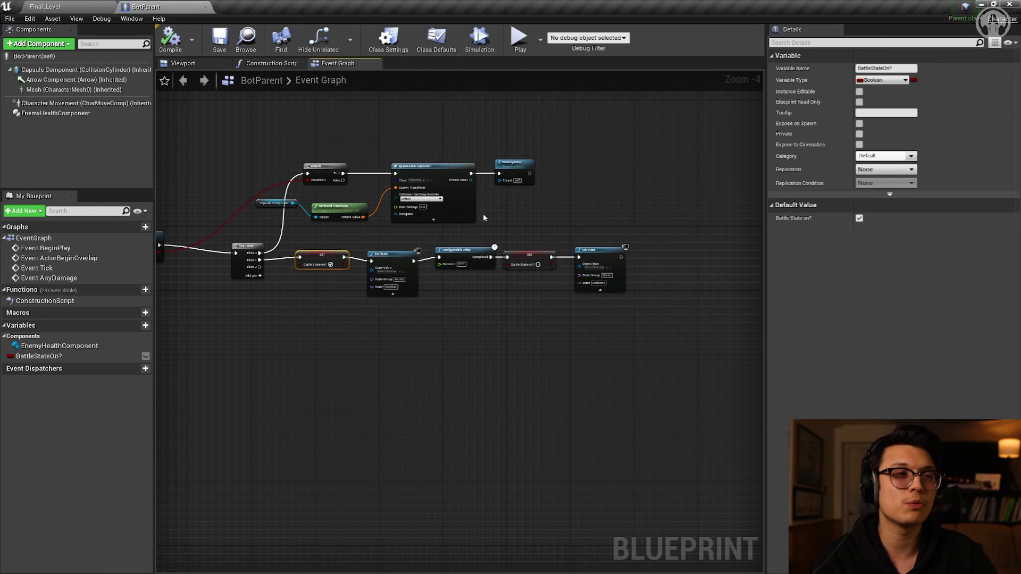
{"action": "scroll", "coordinate": [409, 333], "scroll_direction": "up", "scroll_amount": 2}
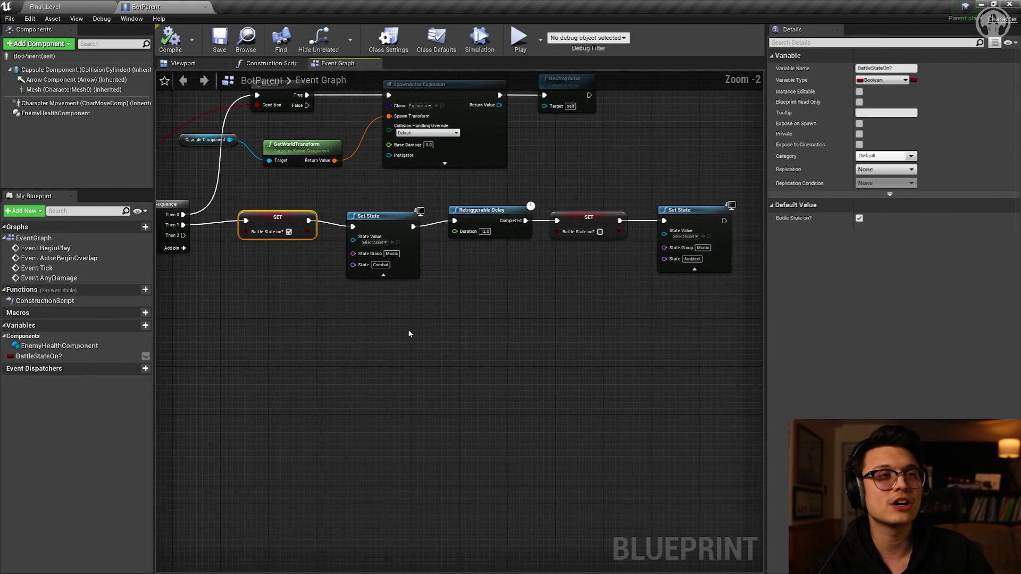
{"action": "left_click_drag", "start_coordinate": [409, 334], "coordinate": [640, 384]}
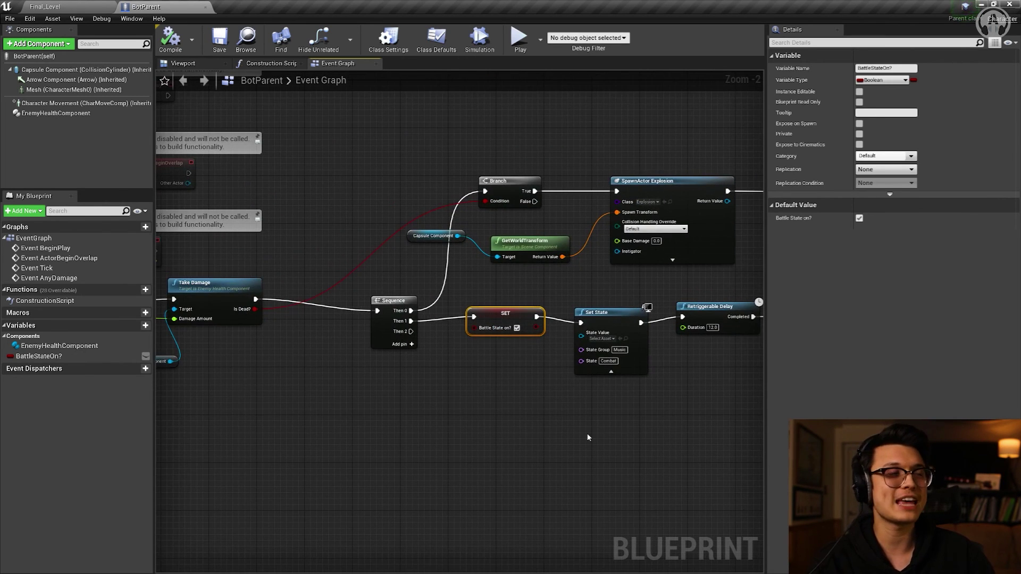
{"action": "scroll", "coordinate": [574, 433], "scroll_direction": "down", "scroll_amount": 1}
{"action": "left_click_drag", "start_coordinate": [642, 442], "coordinate": [604, 424]}
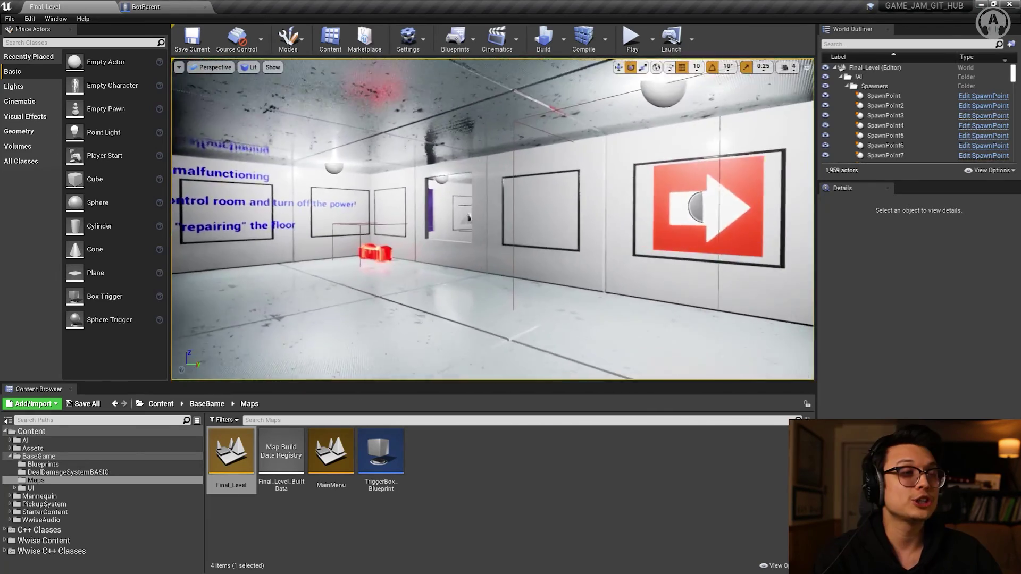
Play-test Final_Level, run across the starting room past sign 03 and open the door at the Control Panel
{"action": "key", "text": "s"}
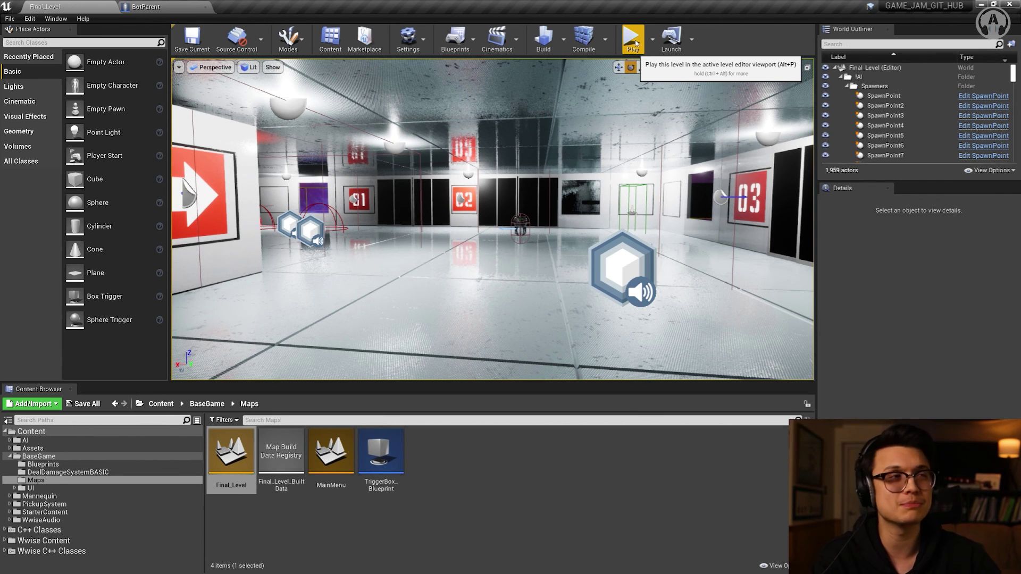
{"action": "left_click", "coordinate": [636, 41]}
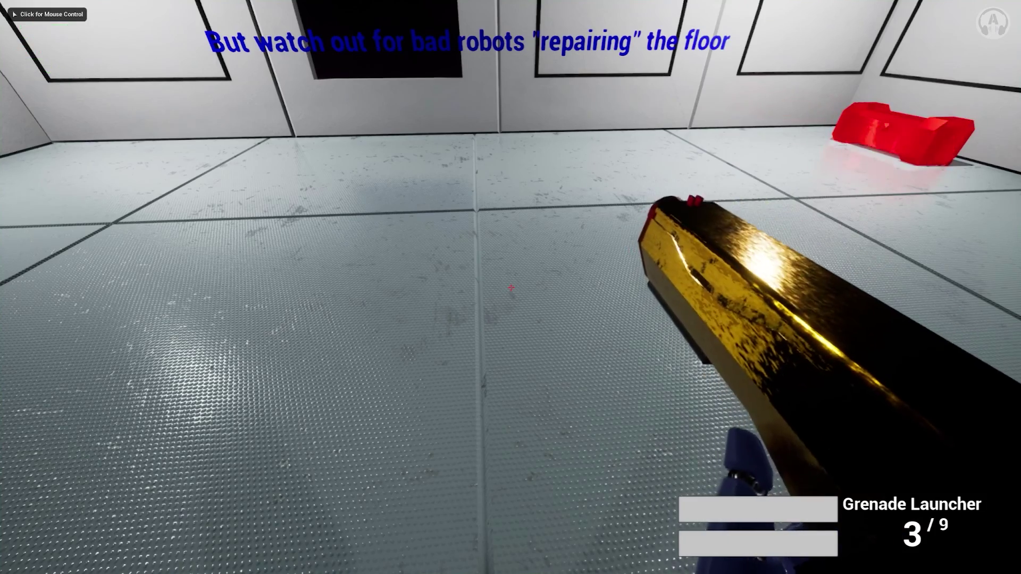
{"action": "key", "text": "w"}
{"action": "left_click", "coordinate": [510, 288]}
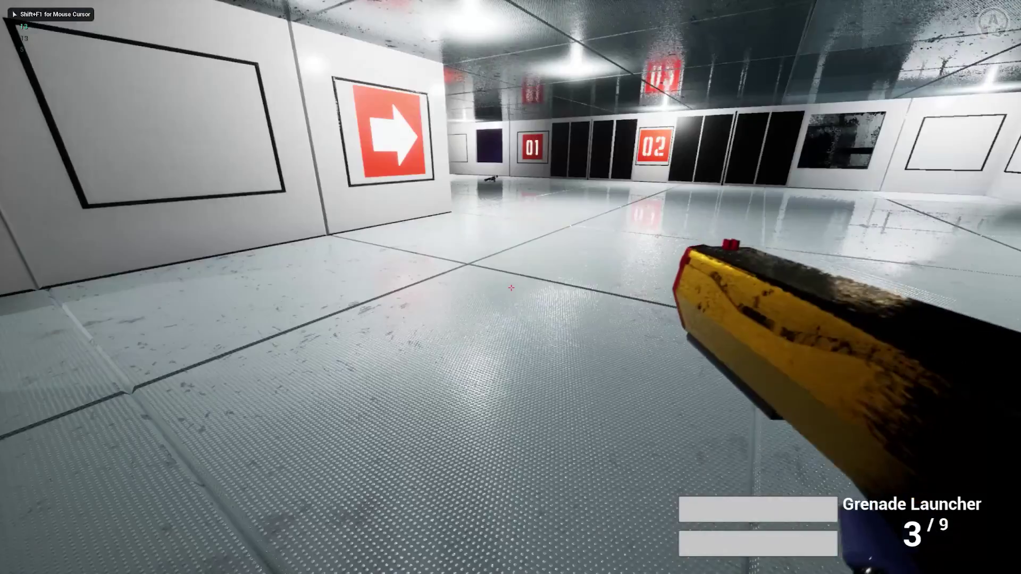
{"action": "key", "text": "shift+w"}
{"action": "key", "text": "w"}
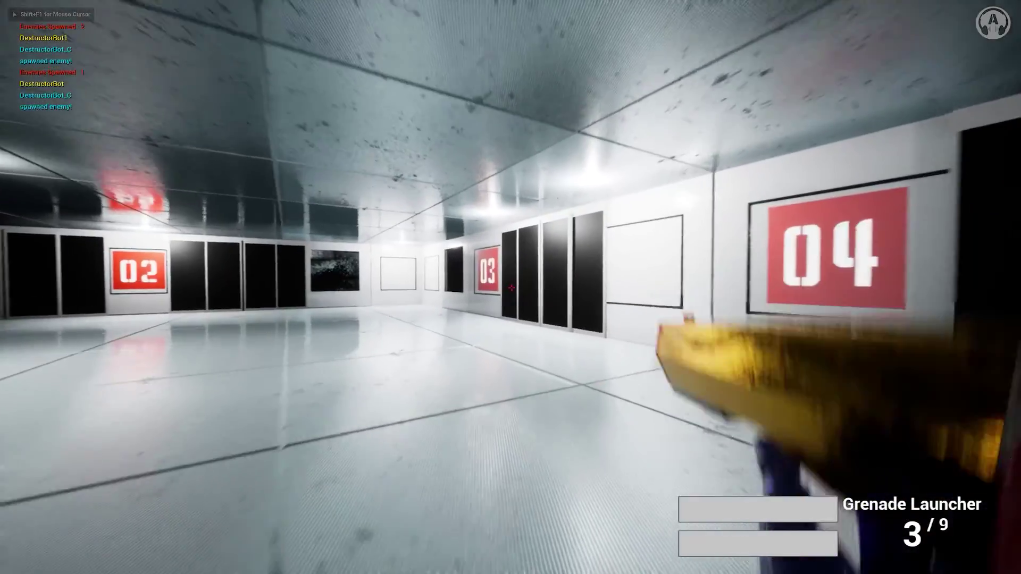
{"action": "key", "text": "w"}
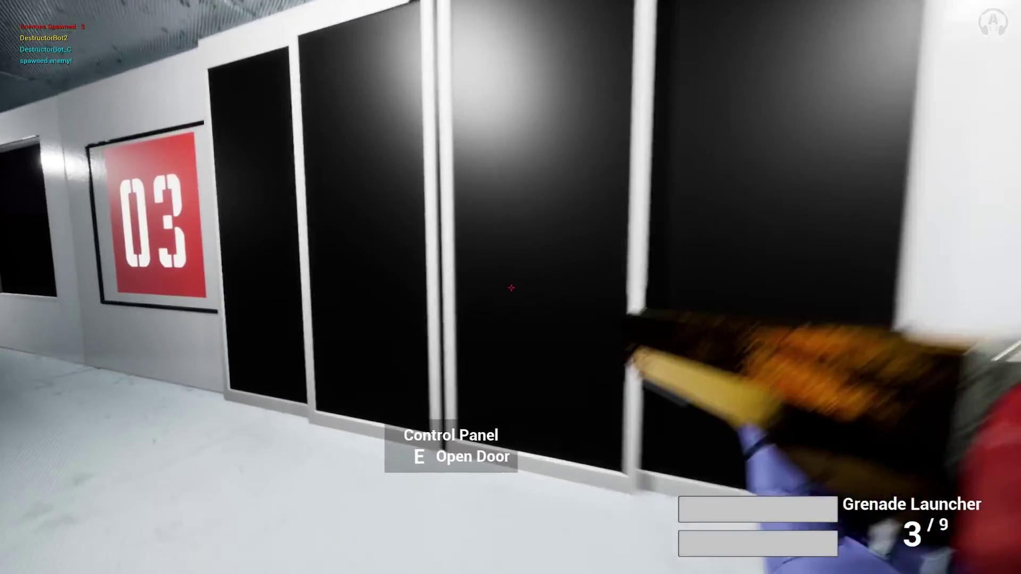
{"action": "key", "text": "e"}
Switch to the Space Magnum XL and run through the dark corridors in search of robots
{"action": "key", "text": "1"}
{"action": "key", "text": "w"}
{"action": "key", "text": "w"}
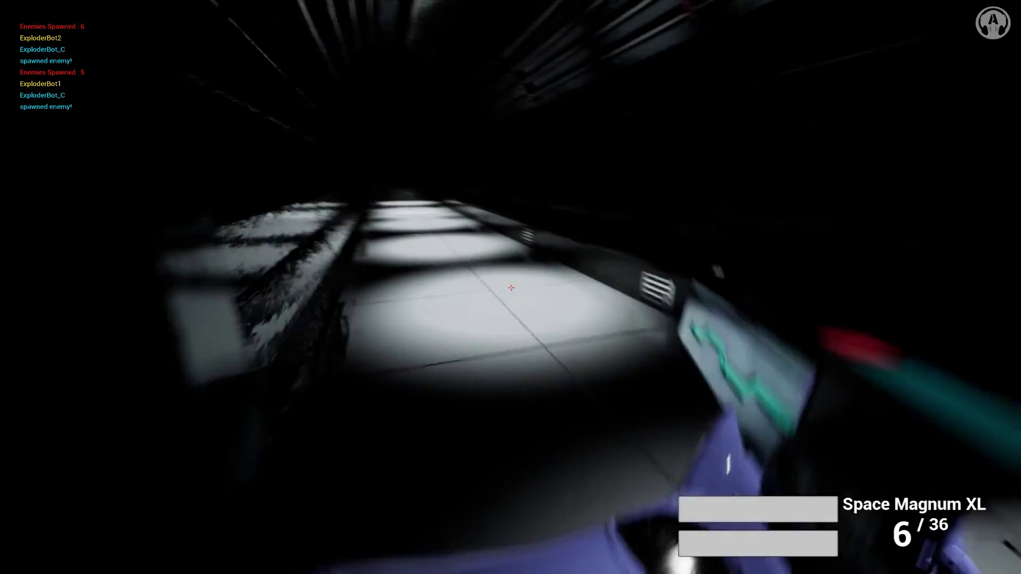
{"action": "key", "text": "w"}
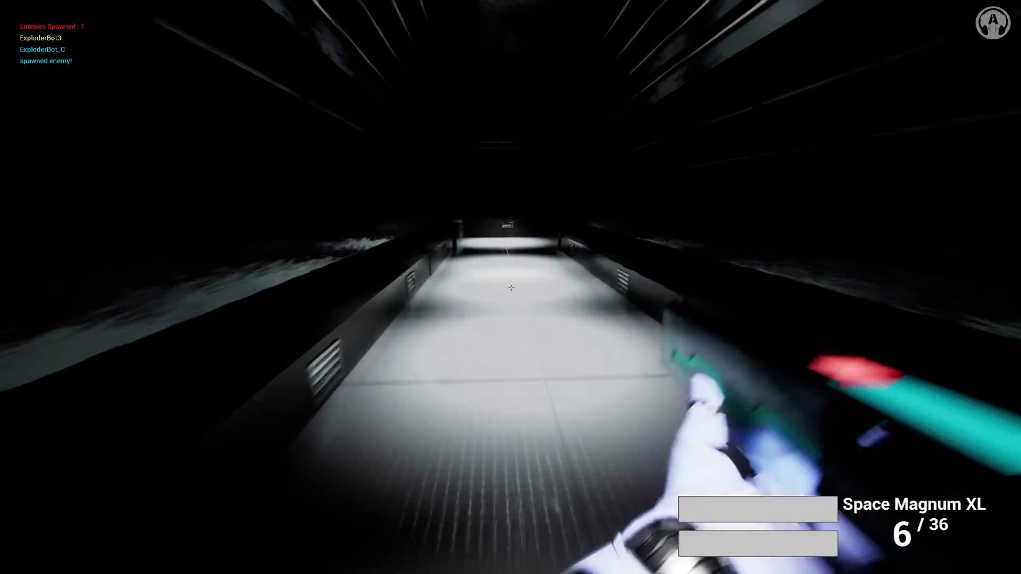
{"action": "key", "text": "w"}
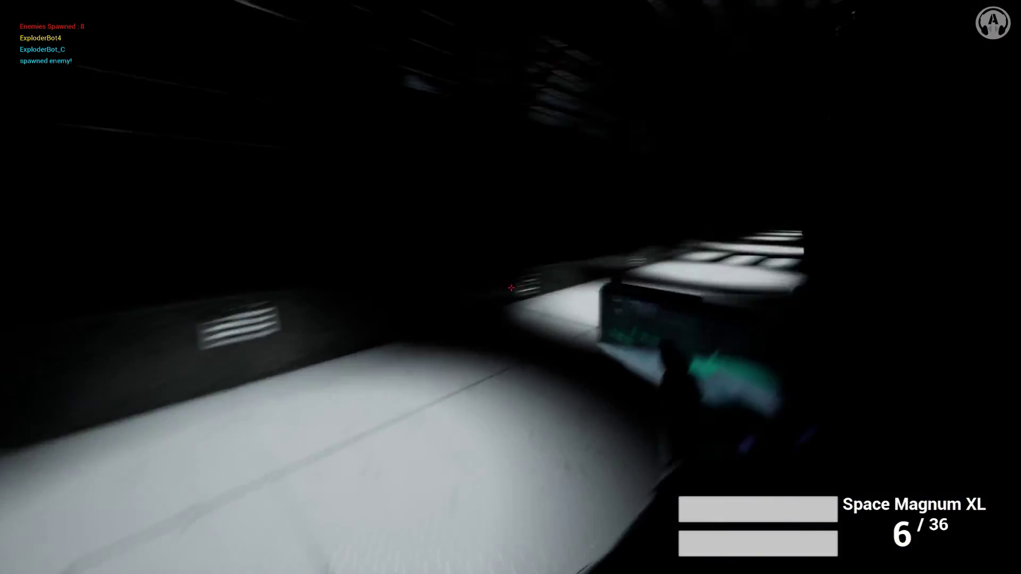
{"action": "key", "text": "w"}
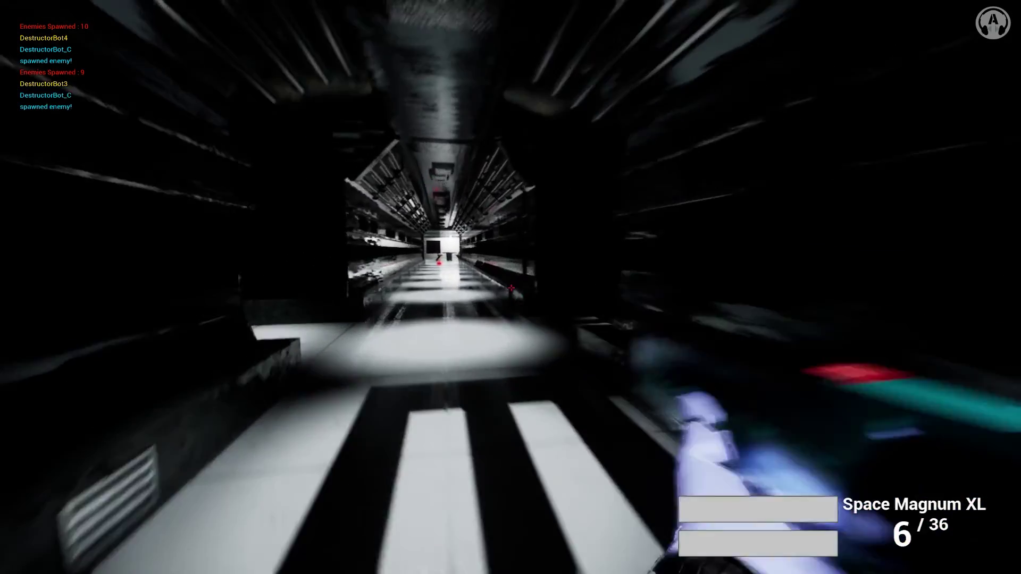
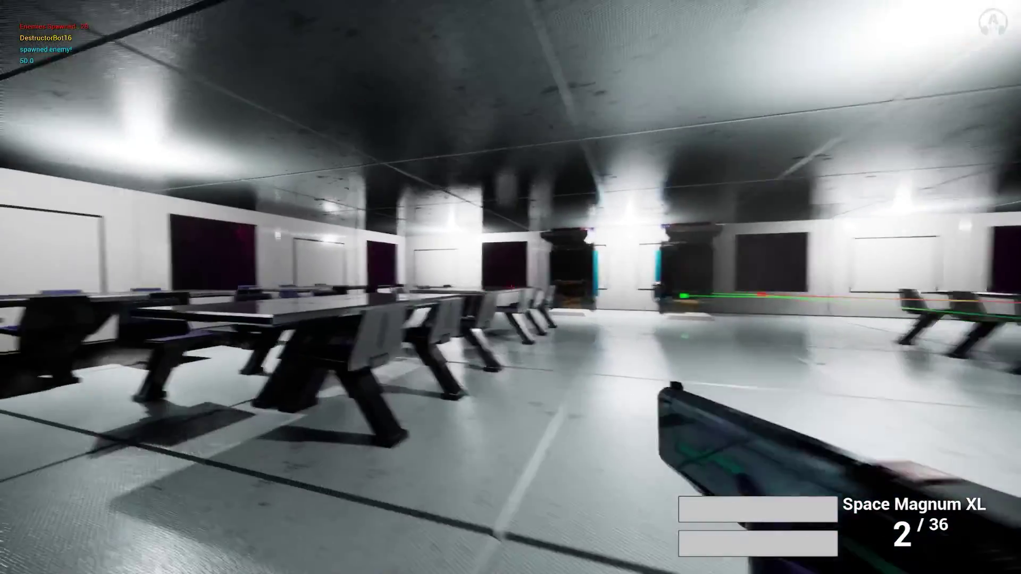
Run back along the dark corridors to the robot near the lit room and shoot it once to test the Combat music
{"action": "key", "text": "w"}
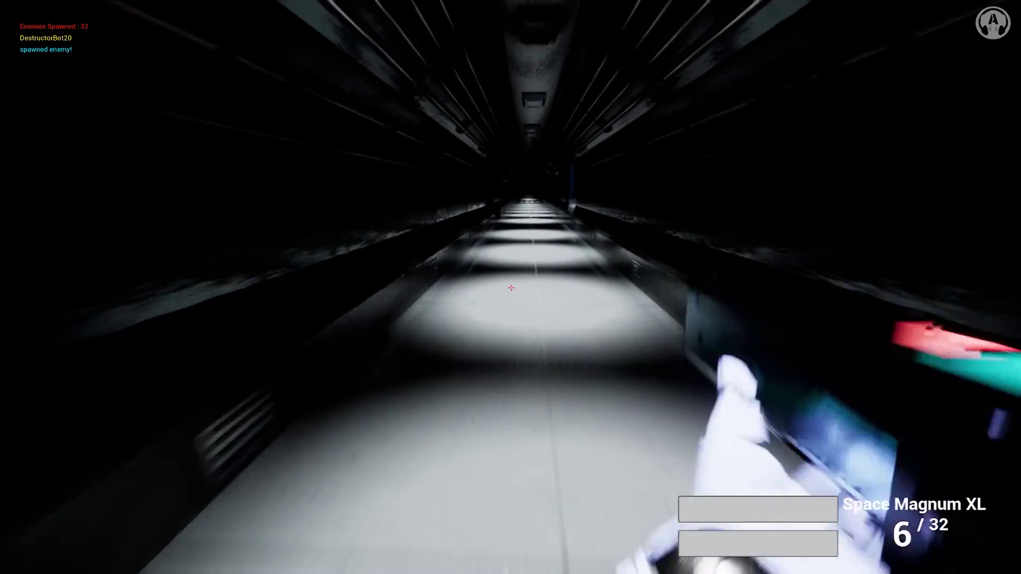
{"action": "key", "text": "w"}
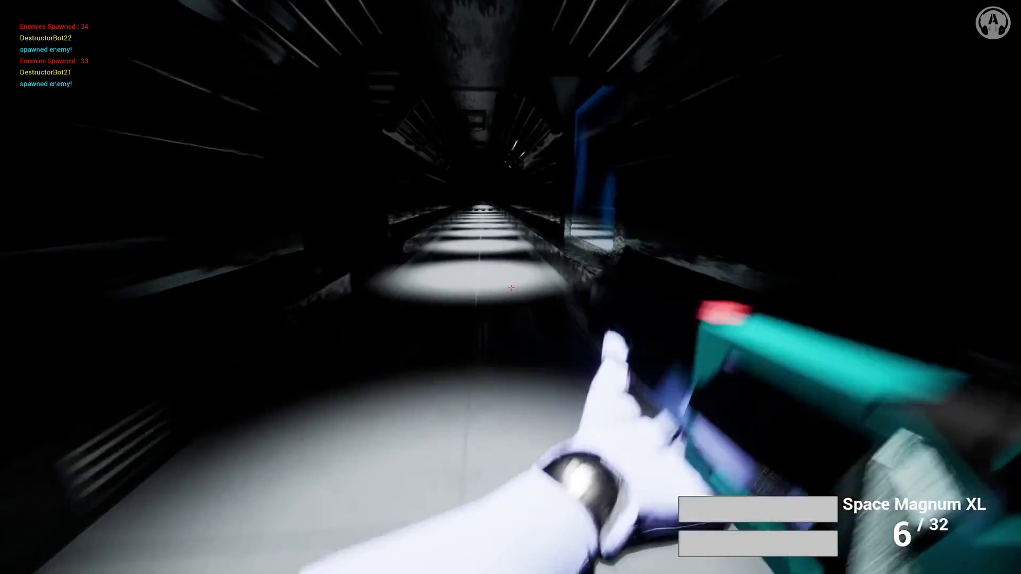
{"action": "key", "text": "w"}
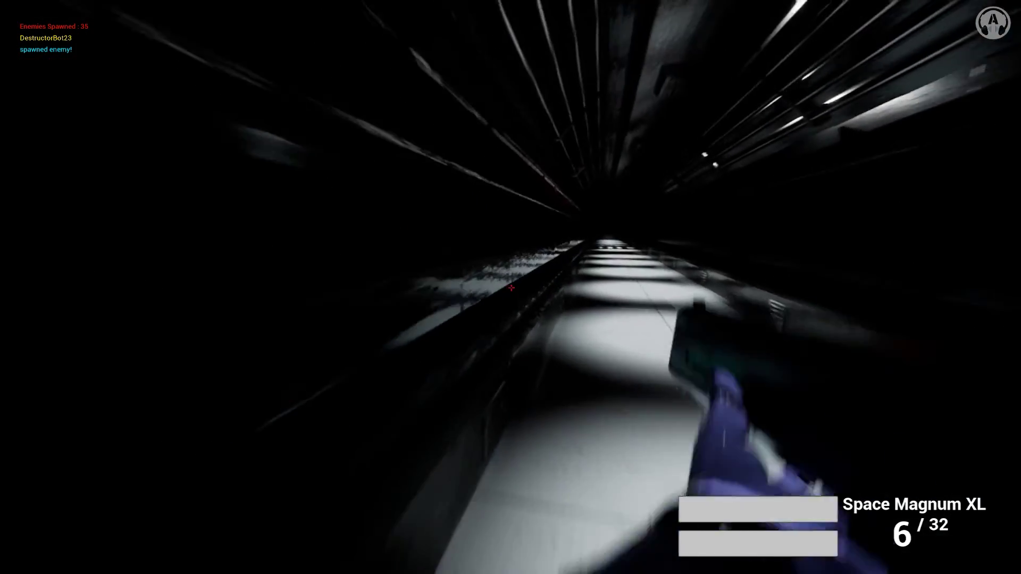
{"action": "key", "text": "w"}
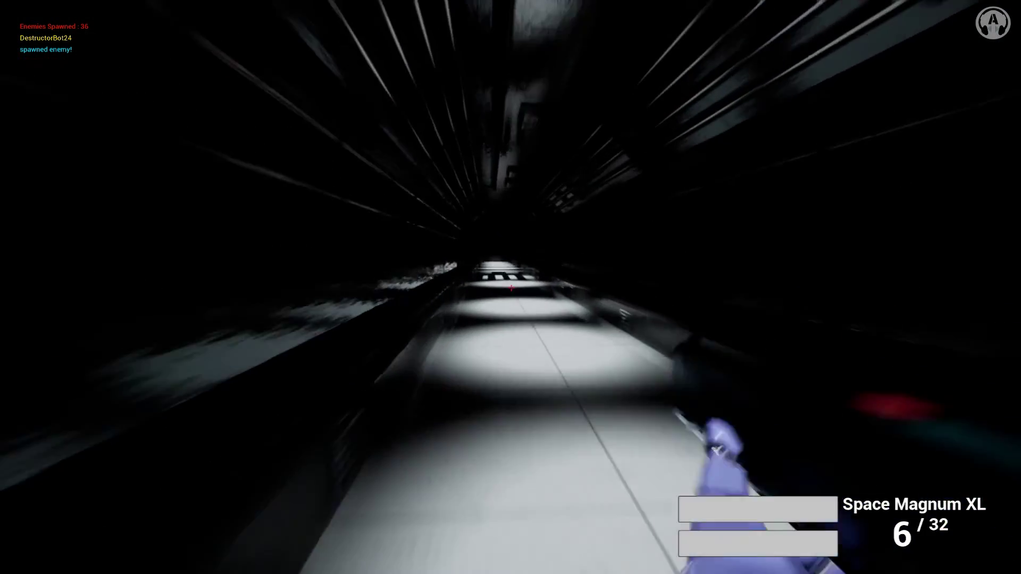
{"action": "key", "text": "w"}
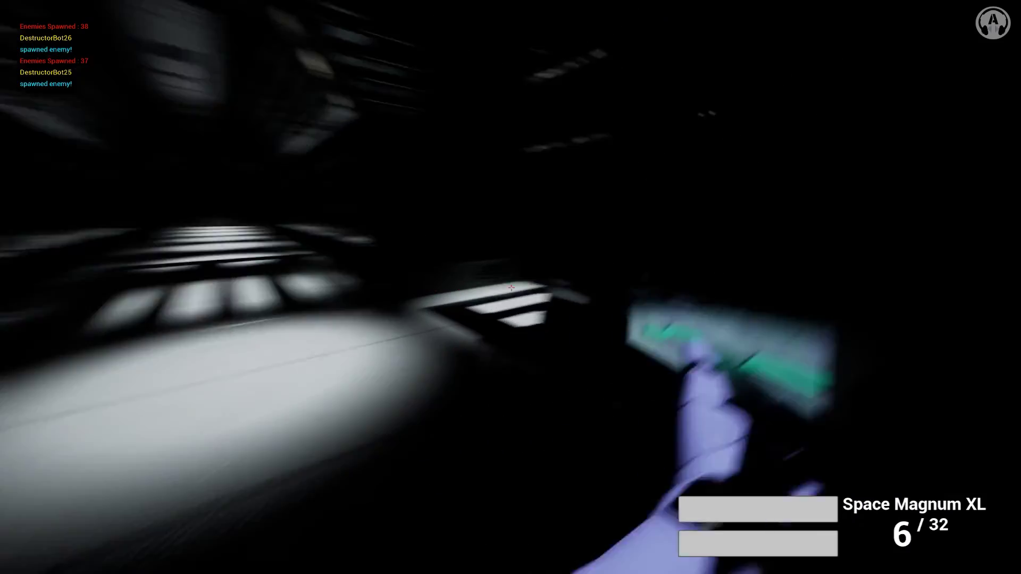
{"action": "key", "text": "w"}
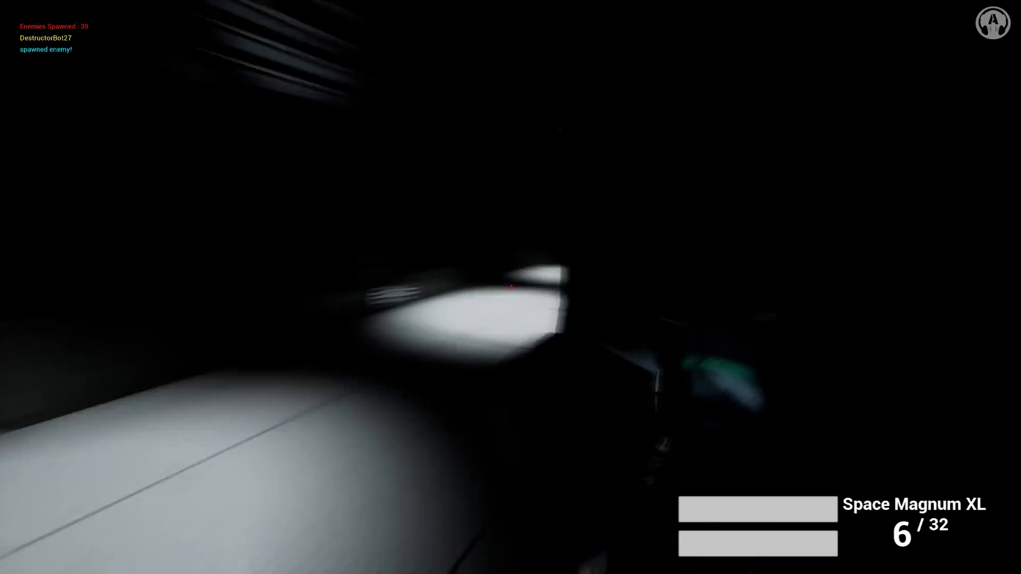
{"action": "key", "text": "w"}
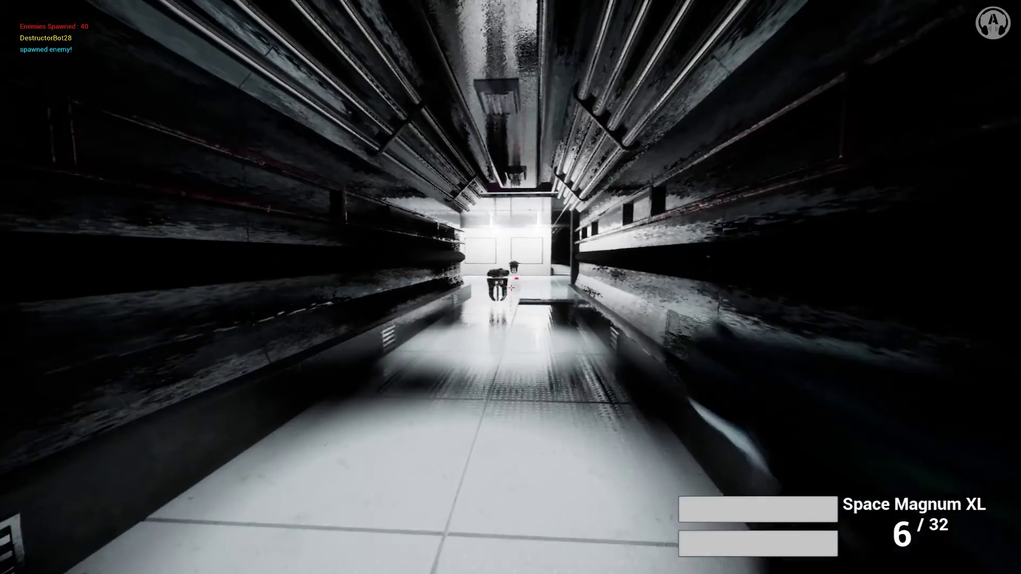
{"action": "left_click", "coordinate": [511, 287]}
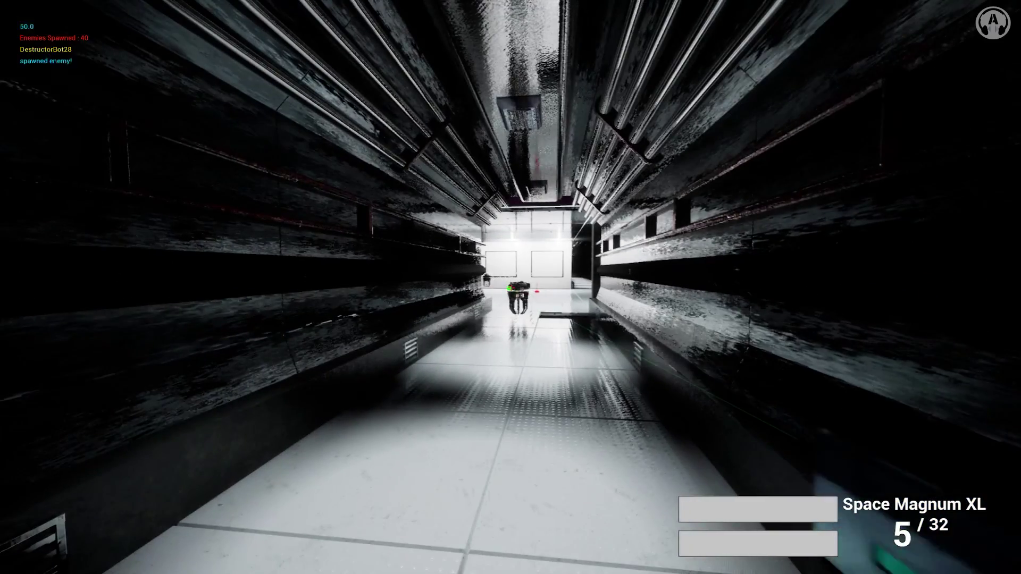
Run past the corridor robot, through the lit room and along the dark corridors without firing to test the return to Ambient music
{"action": "key", "text": "w"}
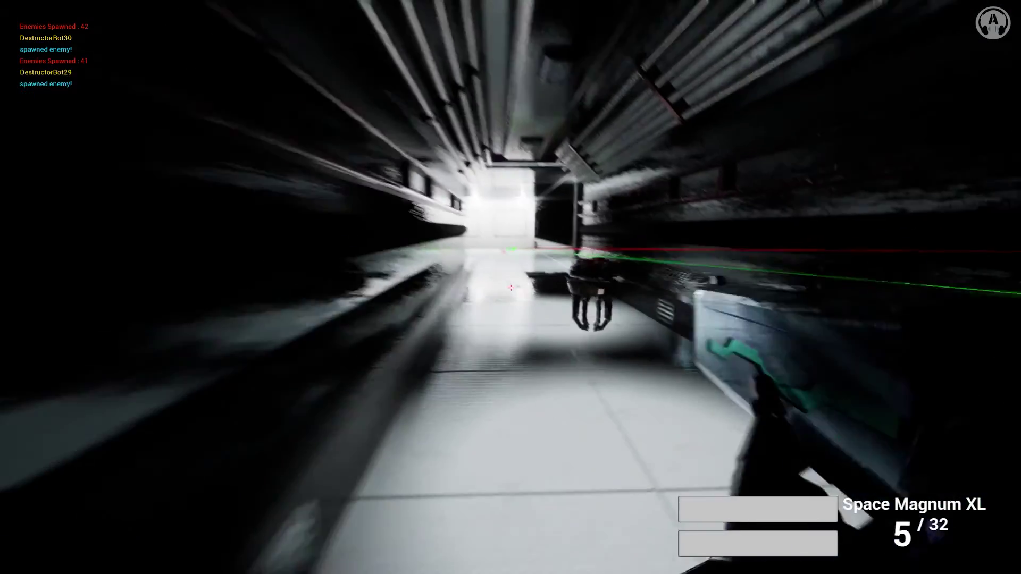
{"action": "key", "text": "w"}
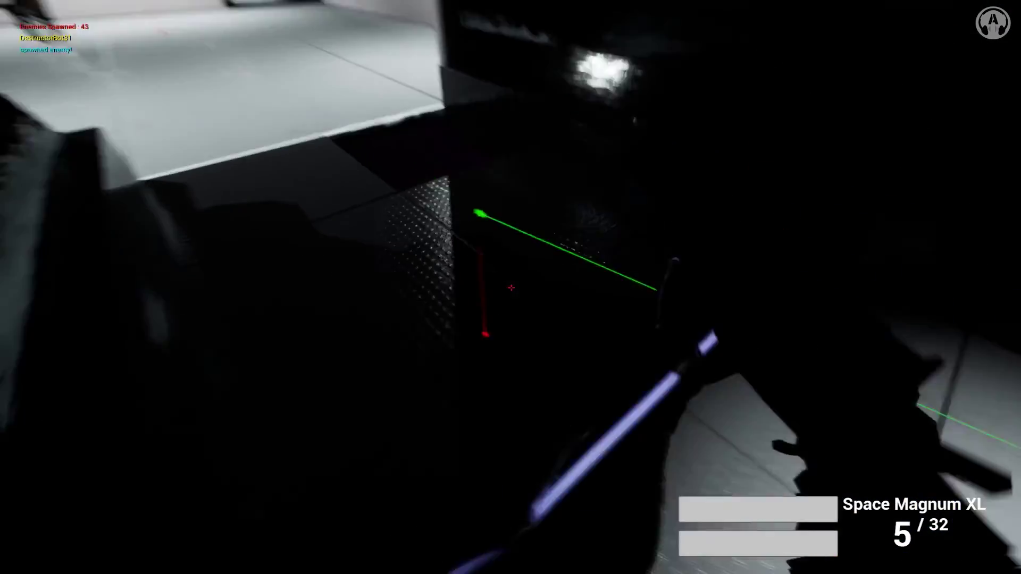
{"action": "key", "text": "w"}
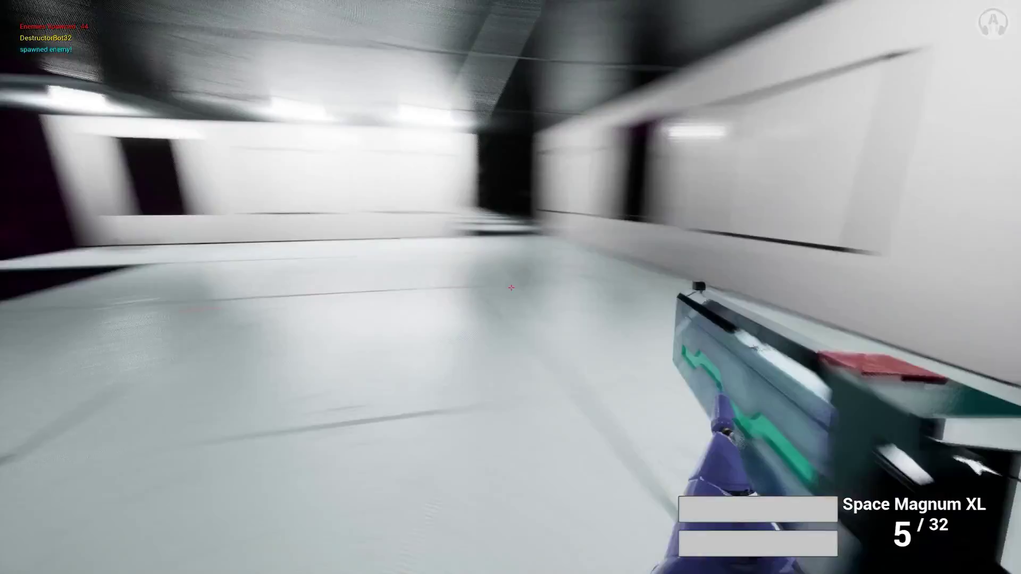
{"action": "key", "text": "w"}
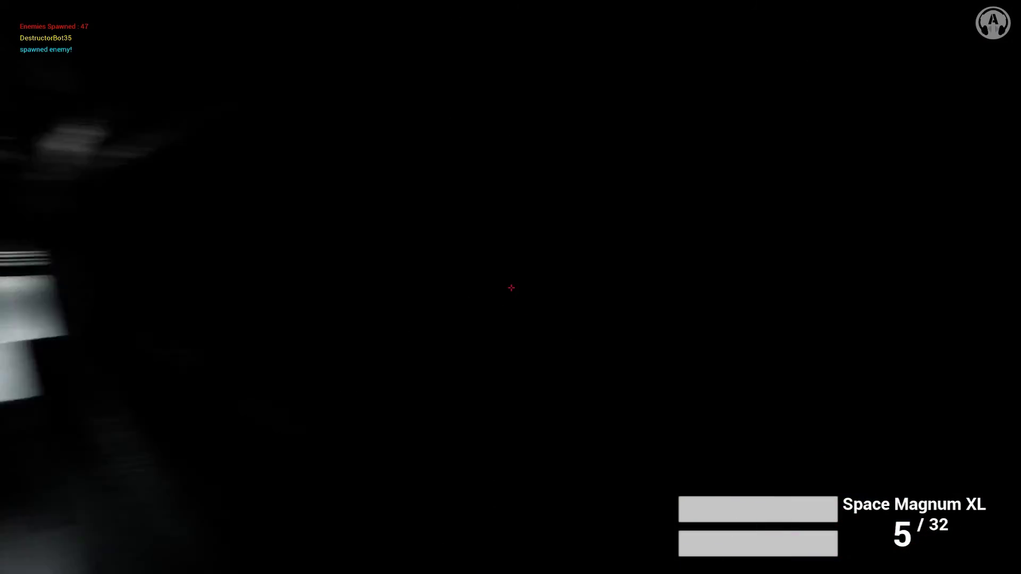
{"action": "key", "text": "w"}
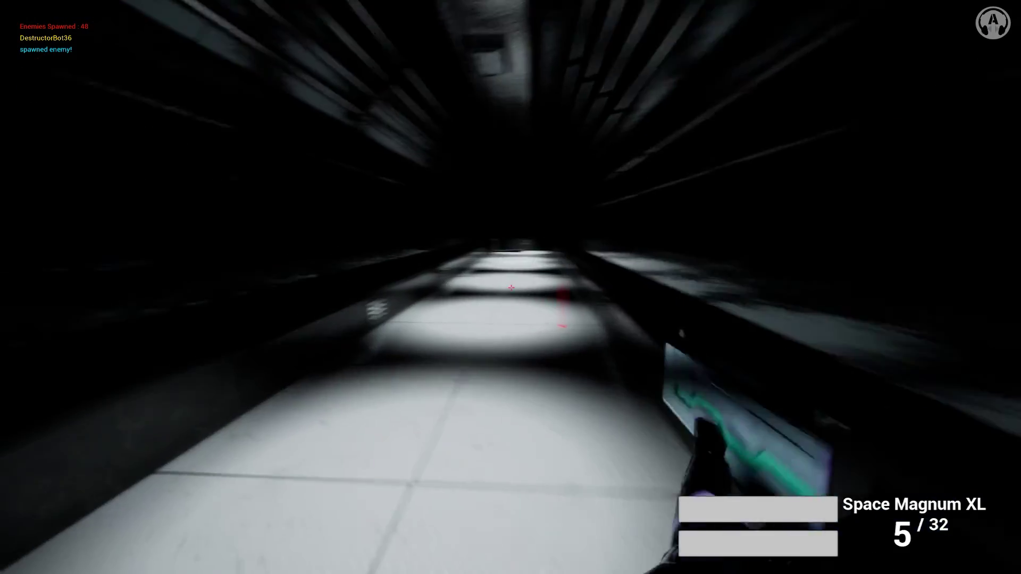
{"action": "key", "text": "w"}
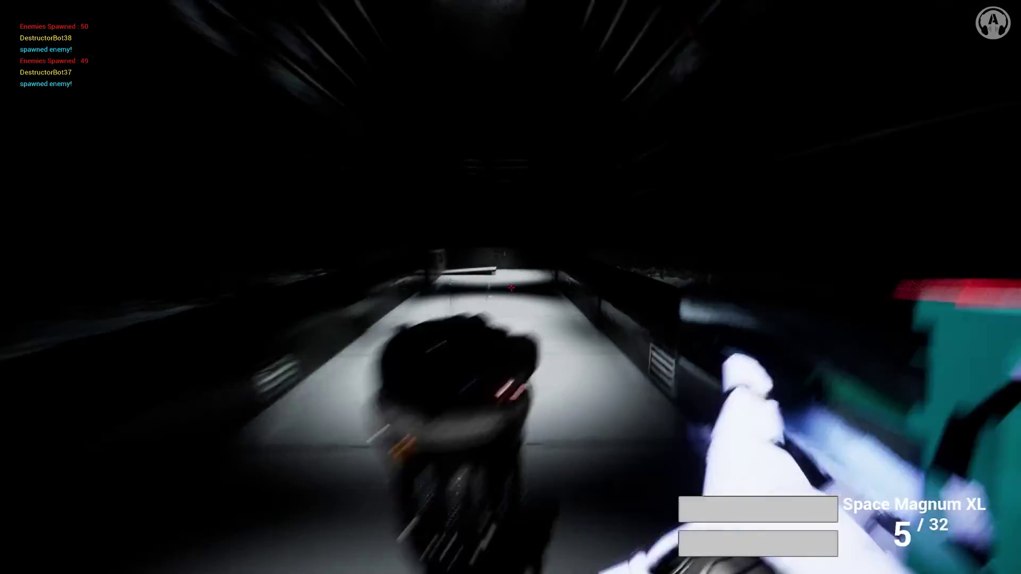
{"action": "key", "text": "w"}
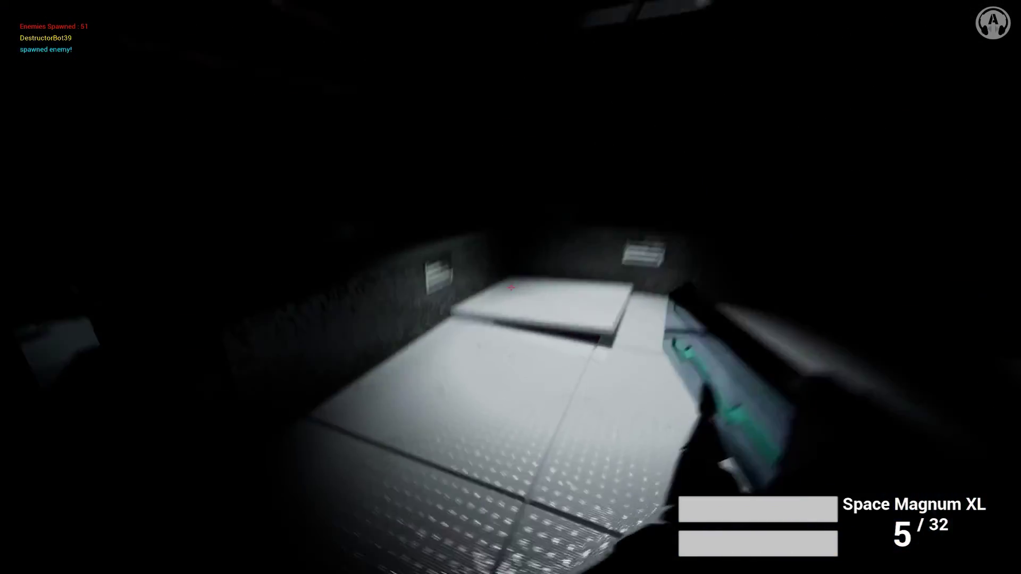
{"action": "key", "text": "w"}
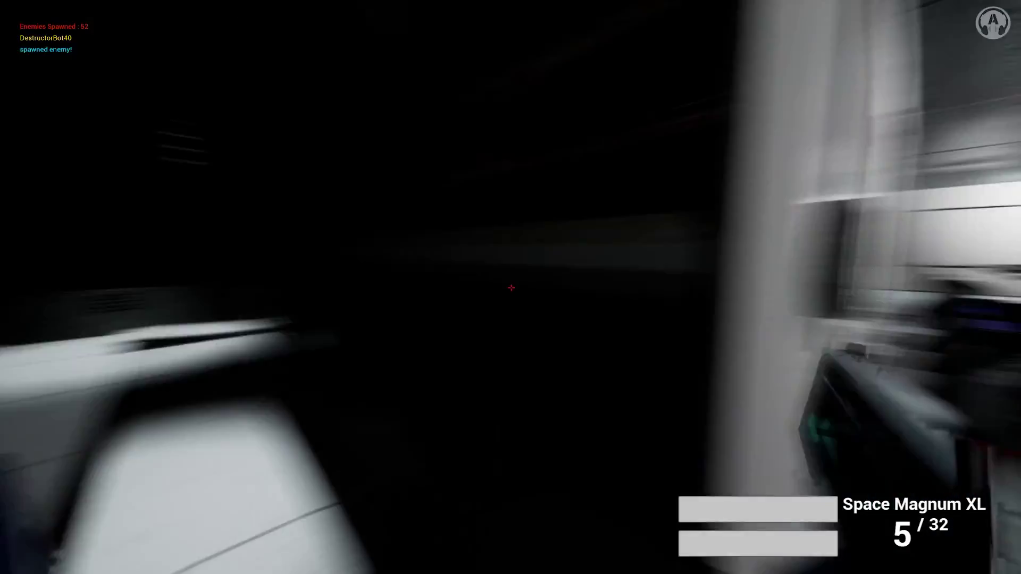
{"action": "key", "text": "w"}
{"action": "key", "text": "w"}
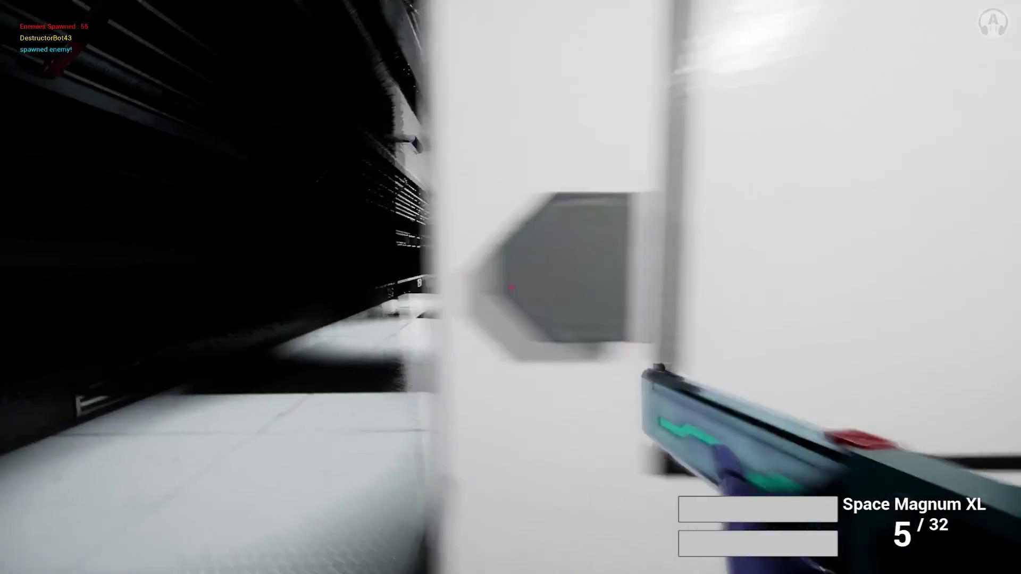
Run down the long dark corridor across the floor gaps and past the robots to the closed double door
{"action": "key", "text": "w"}
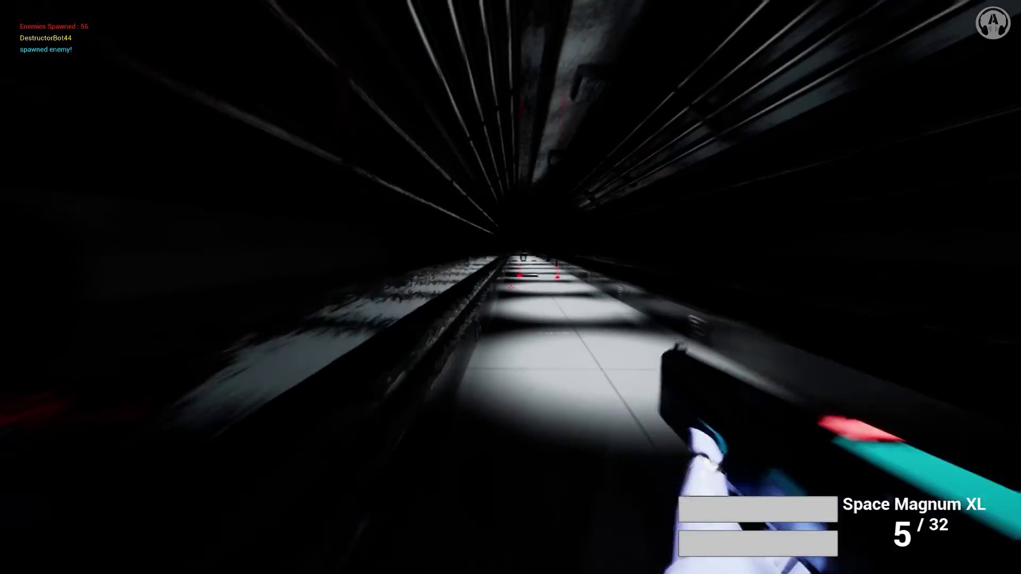
{"action": "key", "text": "w"}
{"action": "key", "text": "w"}
{"action": "key", "text": "w"}
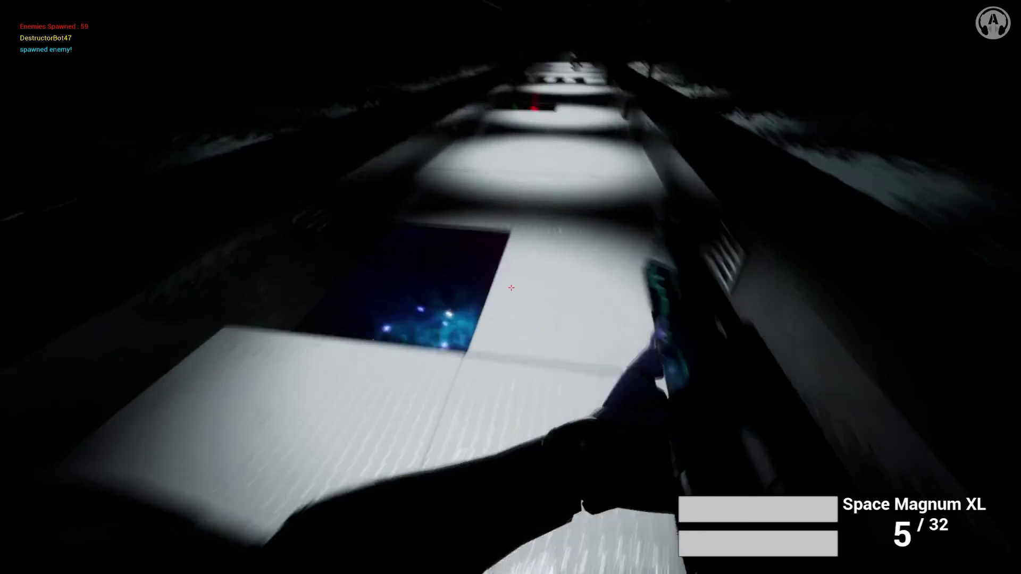
{"action": "key", "text": "w"}
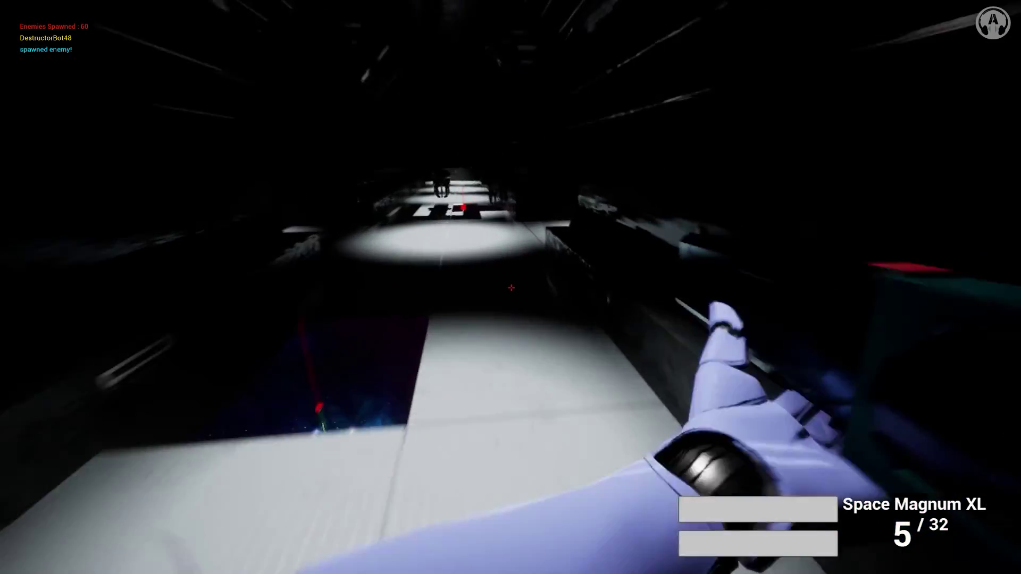
{"action": "key", "text": "w"}
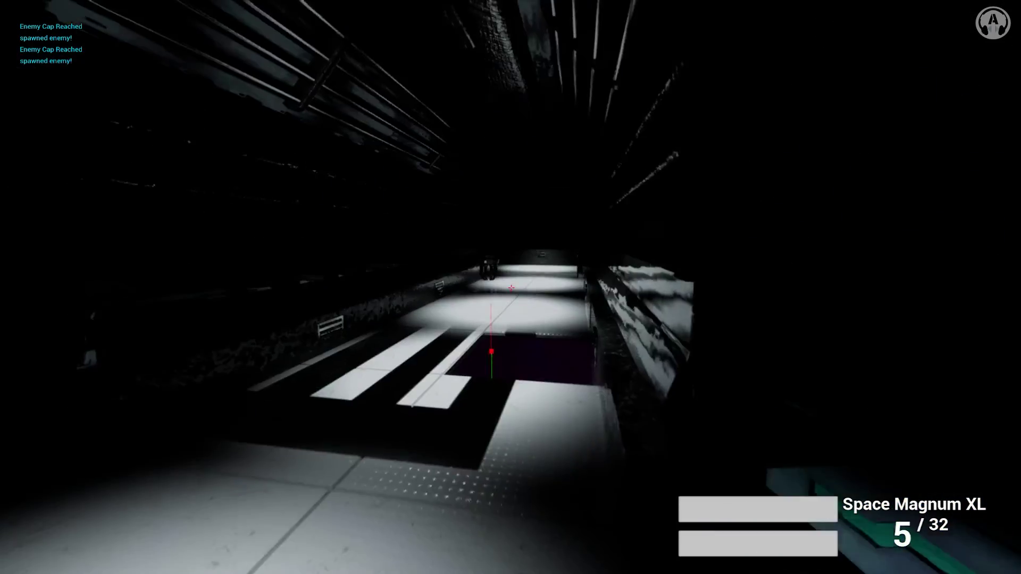
{"action": "key", "text": "w"}
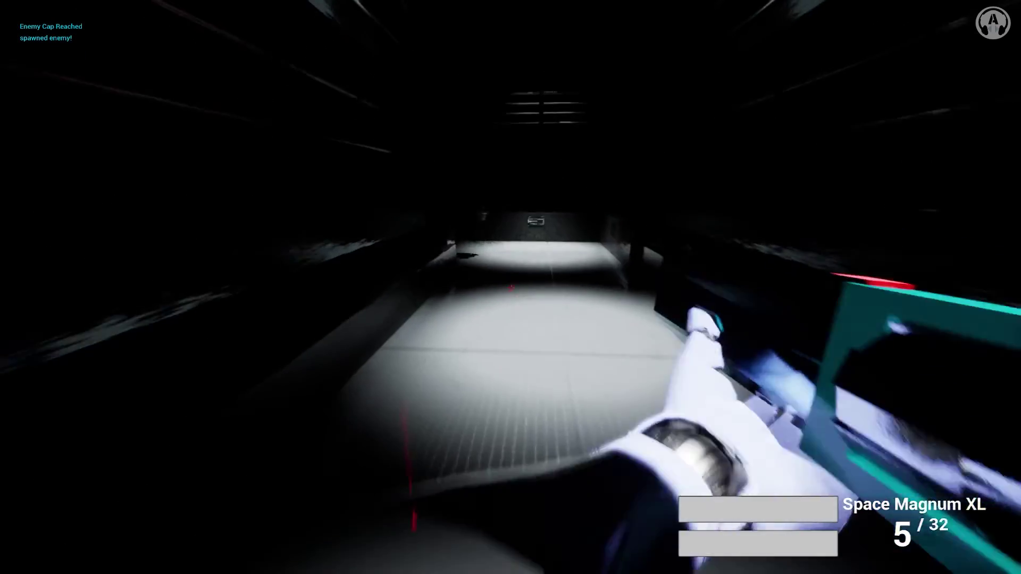
{"action": "key", "text": "w"}
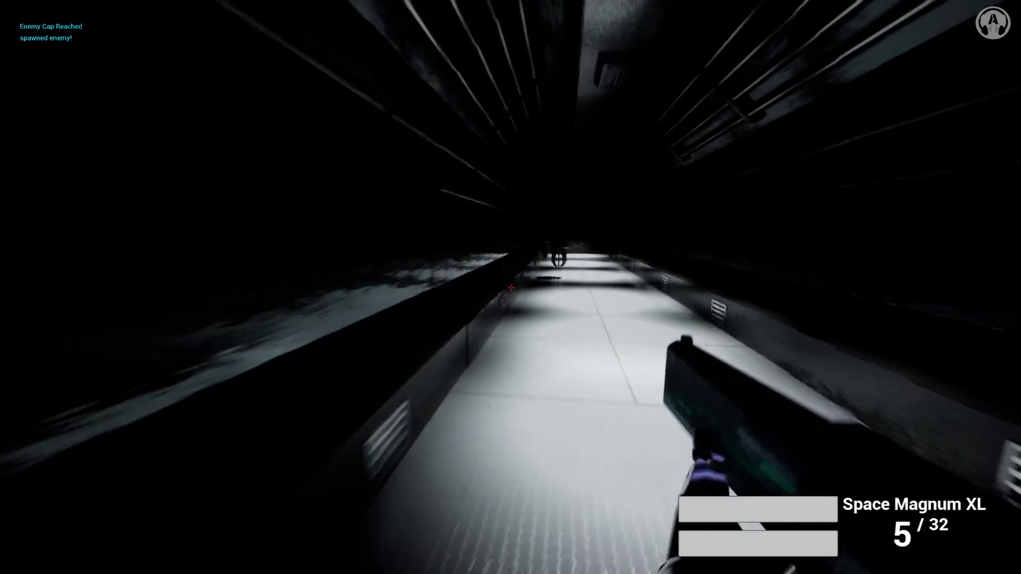
{"action": "key", "text": "w"}
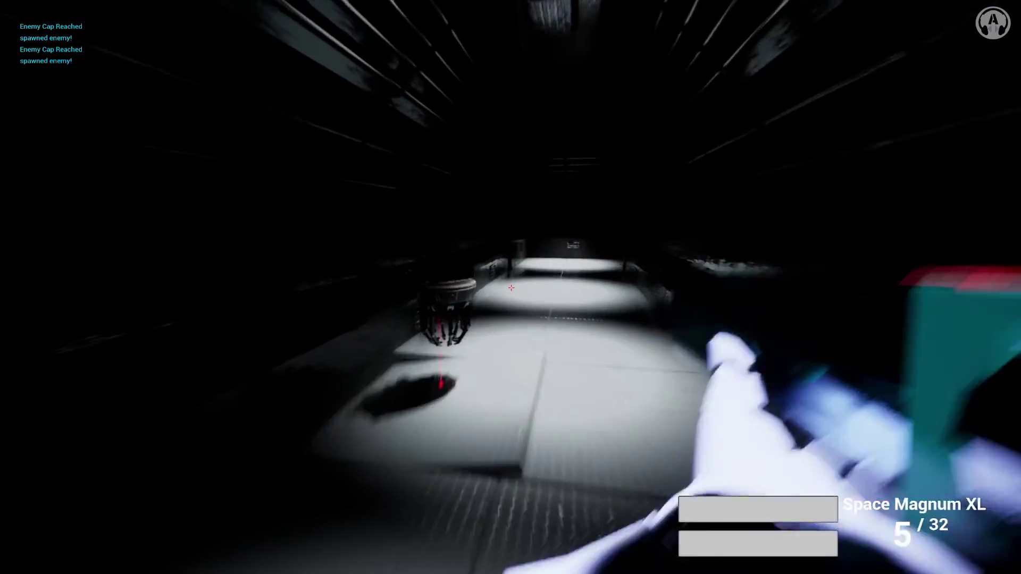
{"action": "key", "text": "w"}
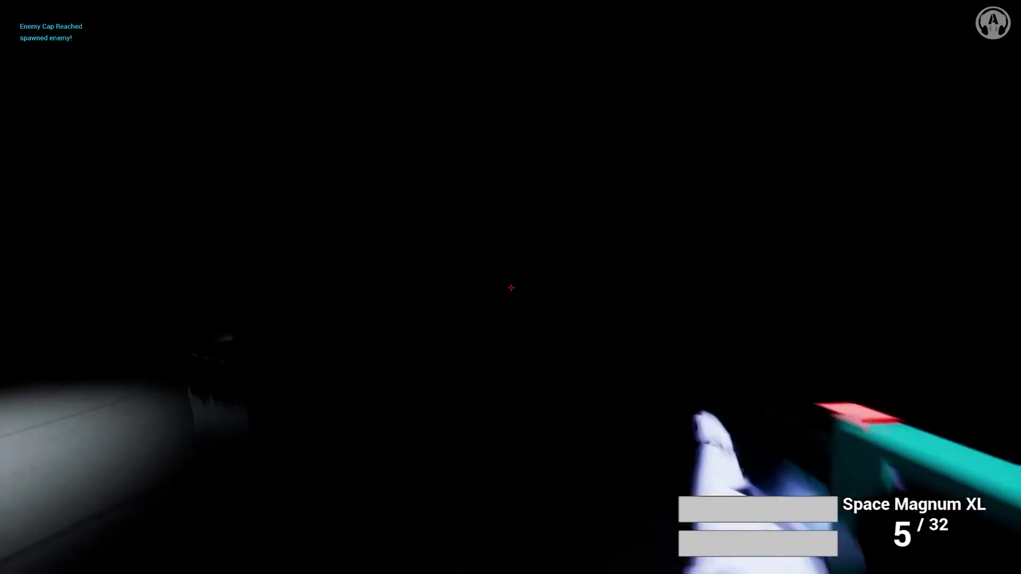
{"action": "key", "text": "w"}
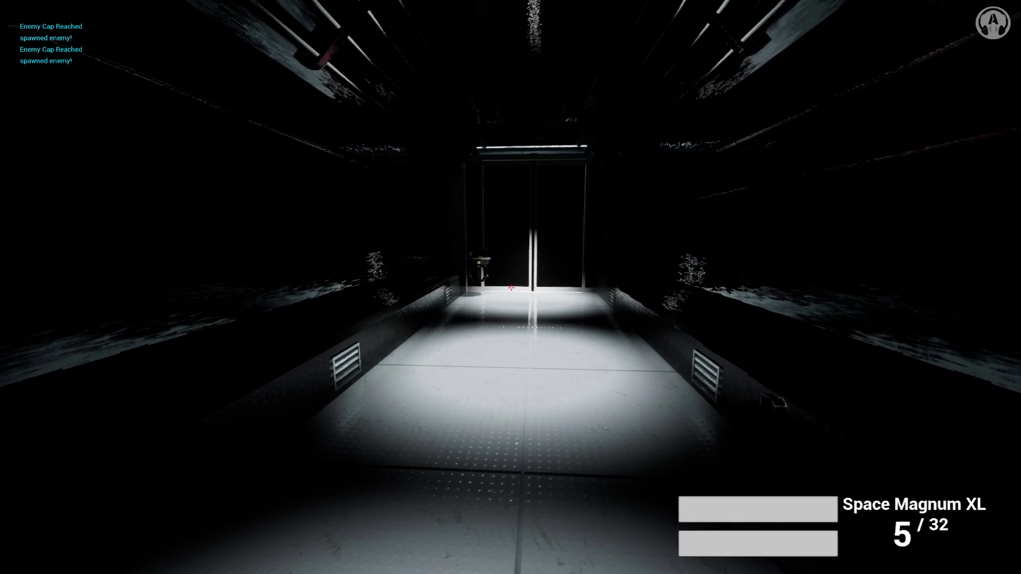
{"action": "key", "text": "w"}
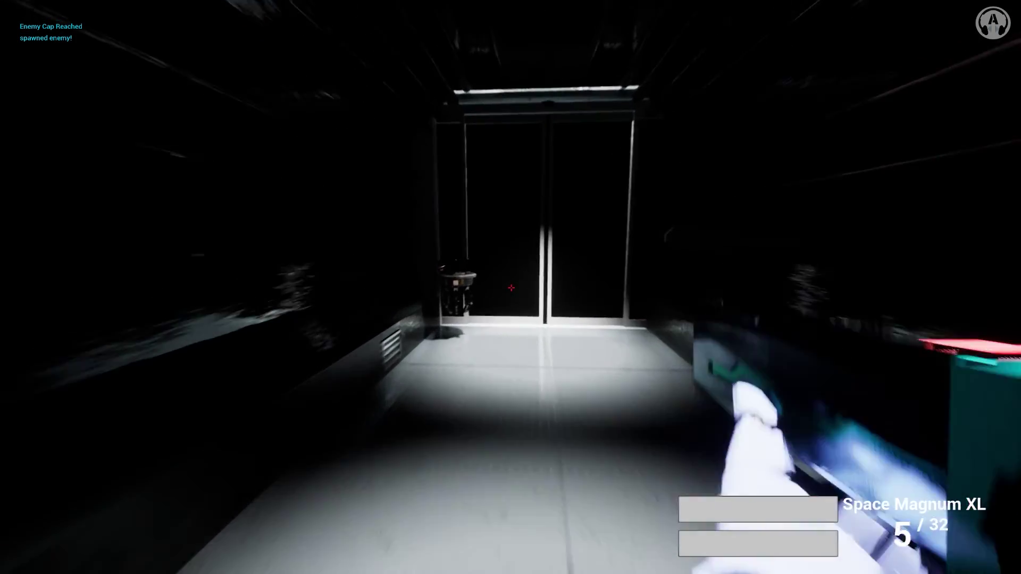
Open the double door, enter the lit room with signs 01 and 02, and return the play-test from full screen to the editor
{"action": "key", "text": "e"}
{"action": "key", "text": "w"}
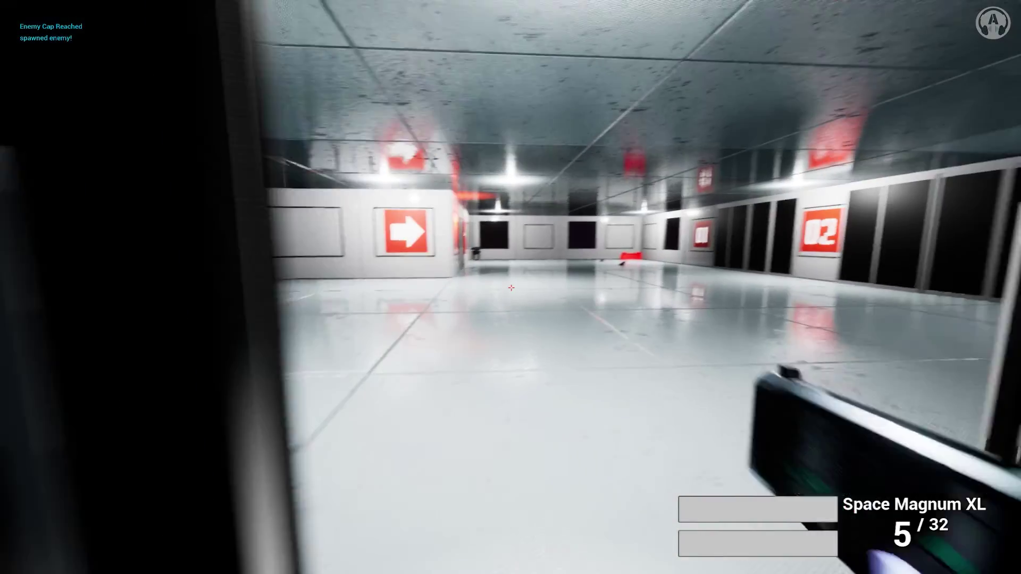
{"action": "key", "text": "w"}
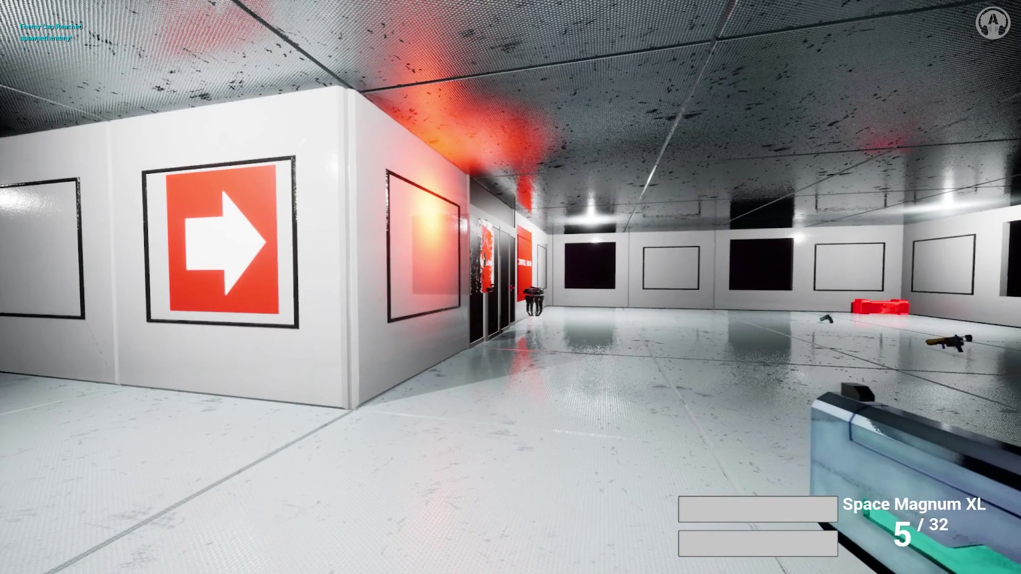
{"action": "key", "text": "F11"}
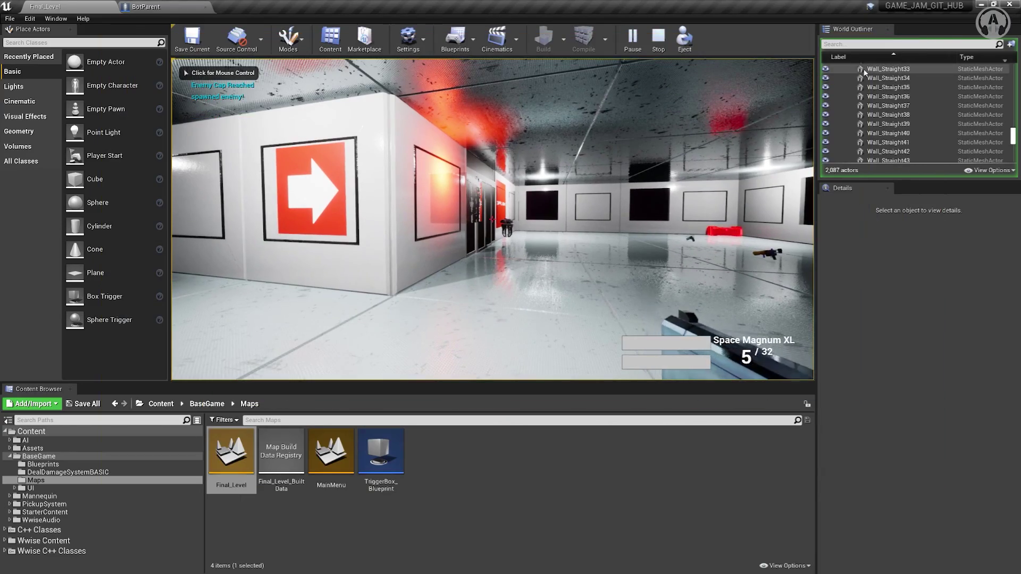